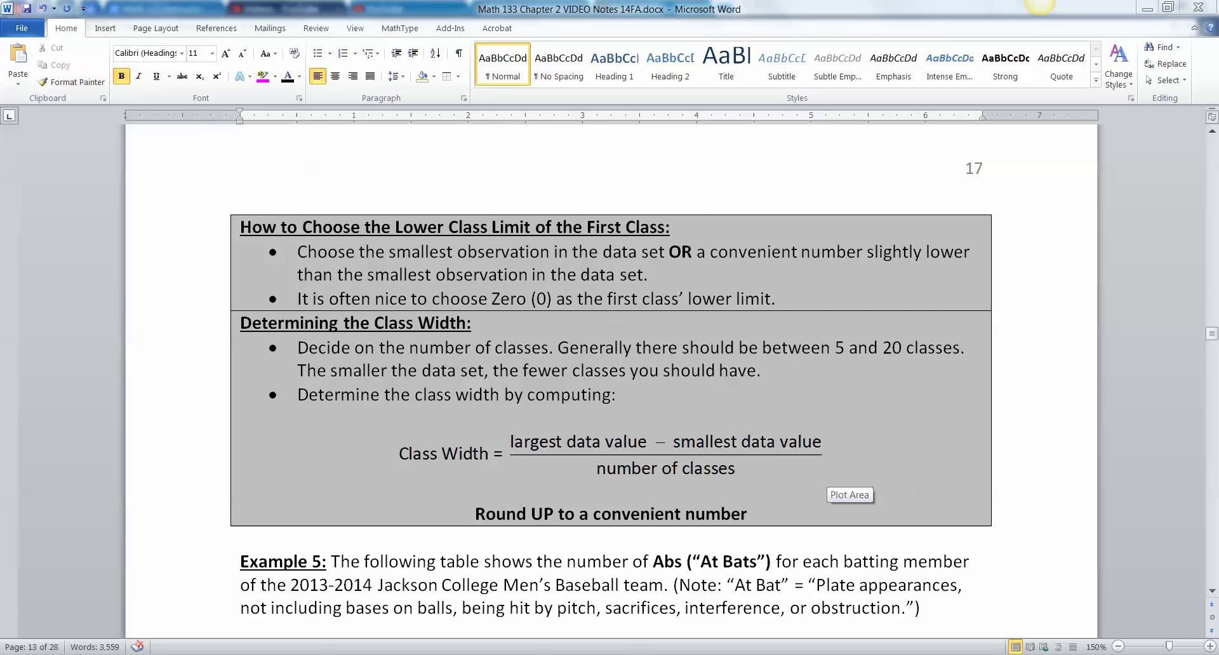
# Step: Review the lower class limits in the final exam frequency table, then return to the class width guidelines
pyautogui.scroll(20, 848, 486)
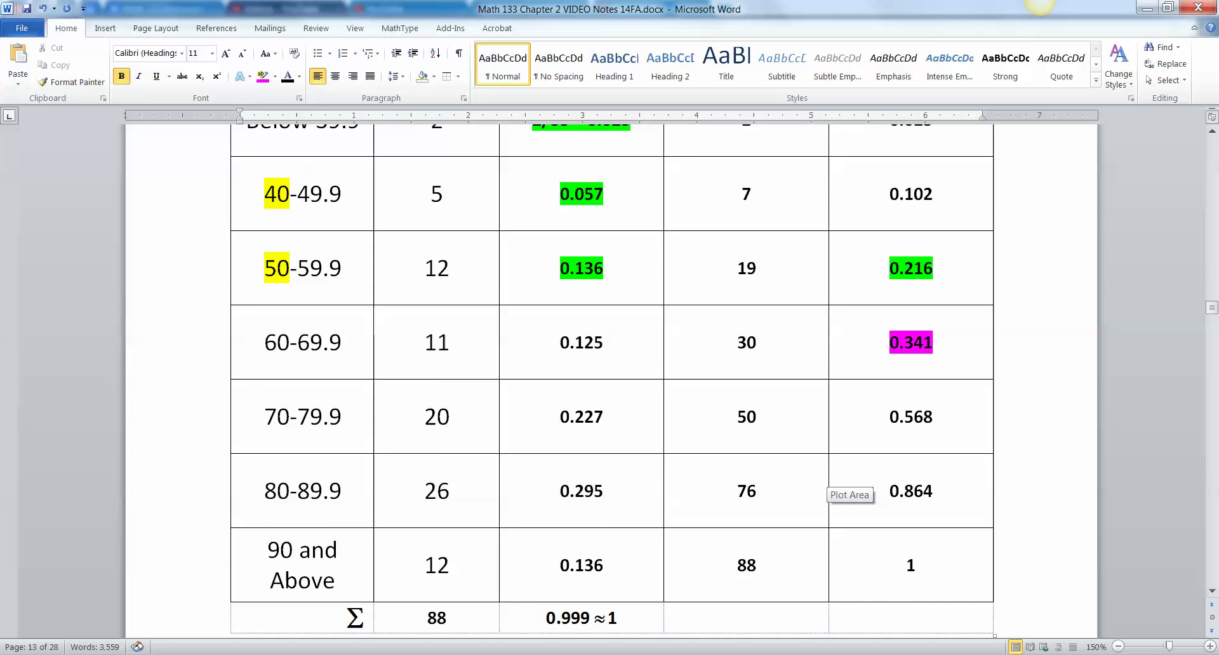
pyautogui.scroll(3, 831, 476)
pyautogui.click(293, 292)
pyautogui.scroll(-3, 293, 292)
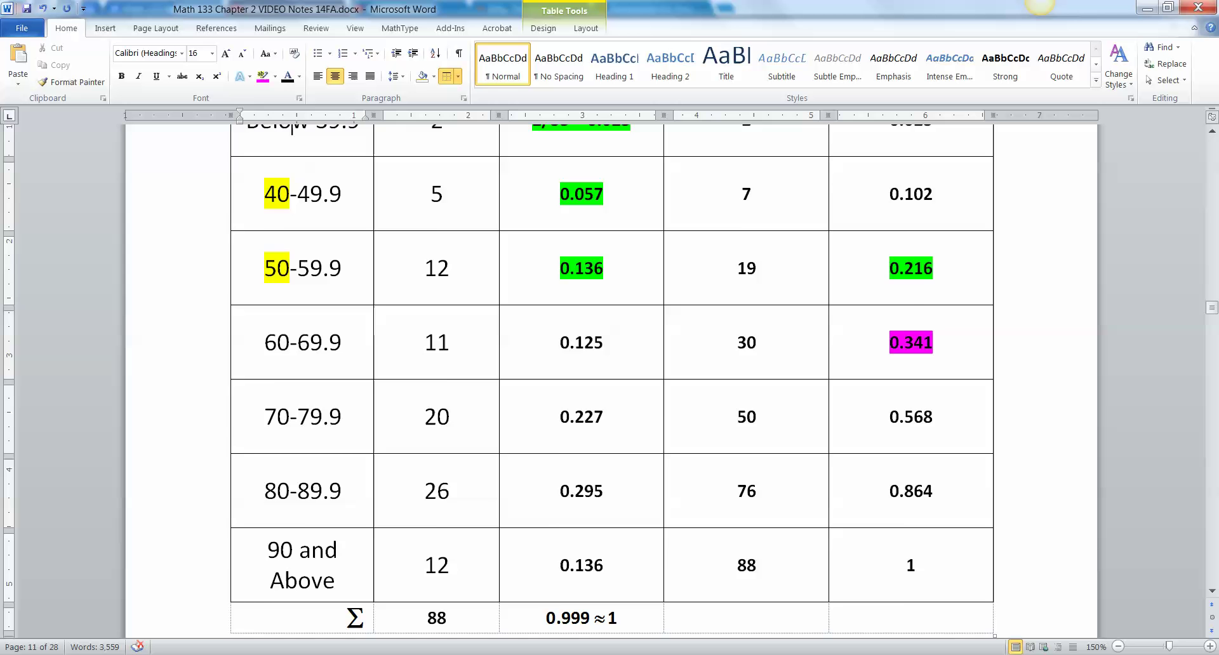
pyautogui.scroll(3, 291, 191)
pyautogui.moveTo(273, 304); pyautogui.dragTo(298, 521)
pyautogui.scroll(-10, 298, 521)
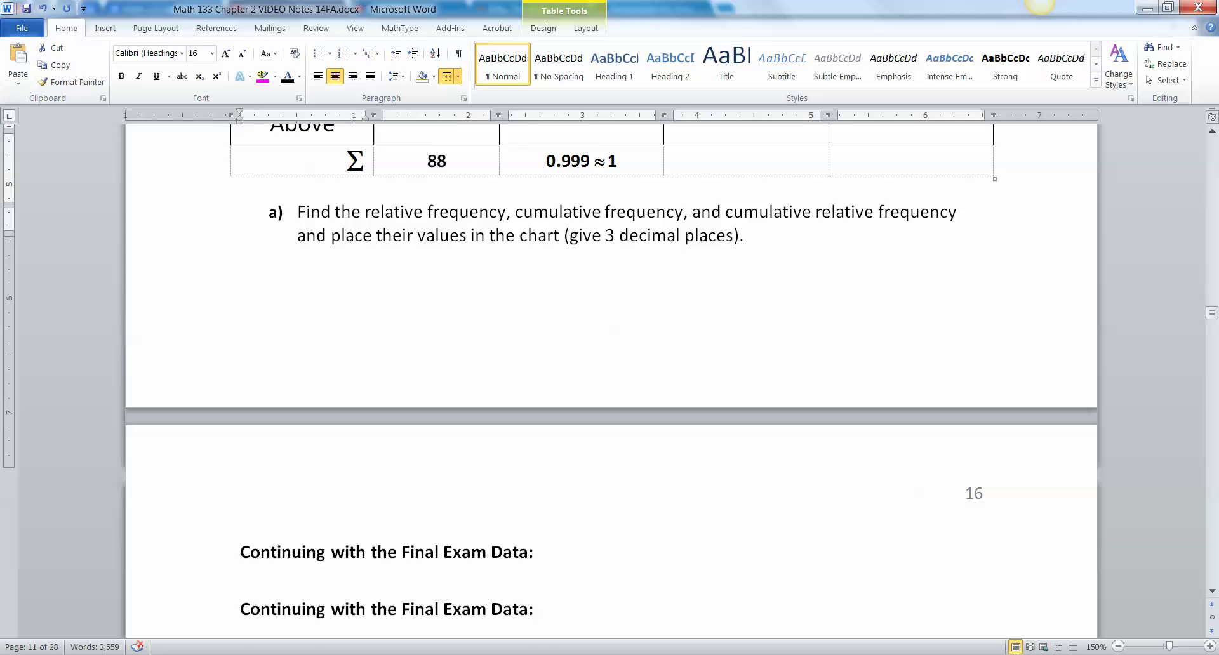
pyautogui.scroll(-18, 609, 381)
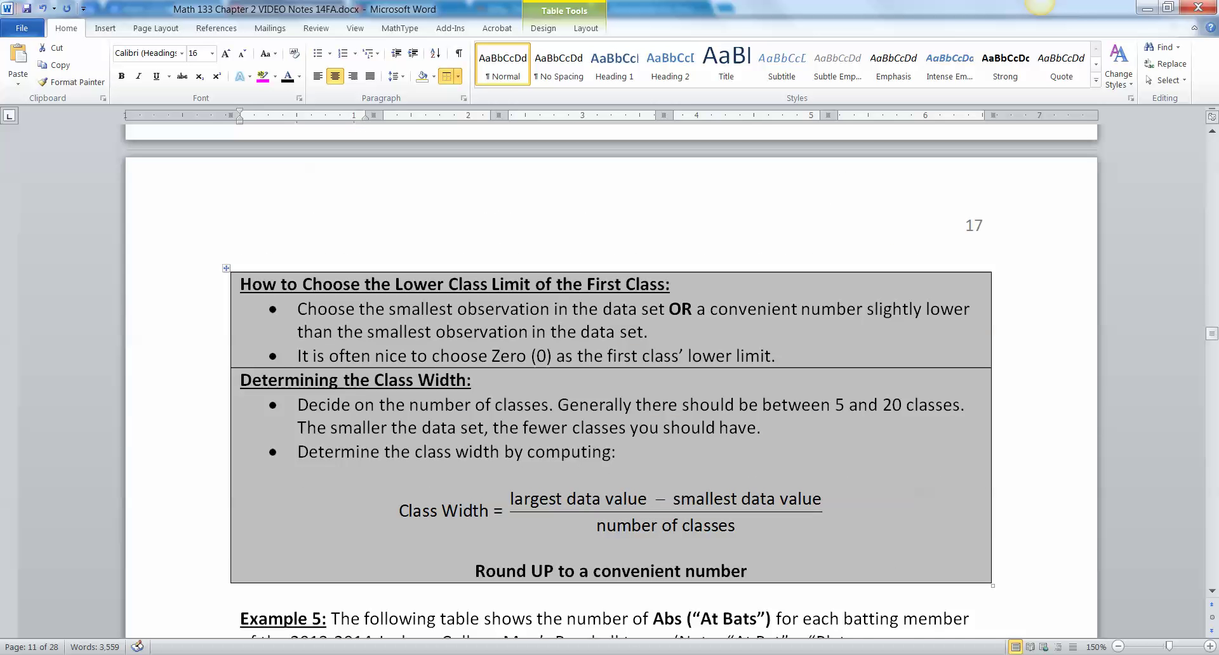
pyautogui.scroll(-1, 609, 381)
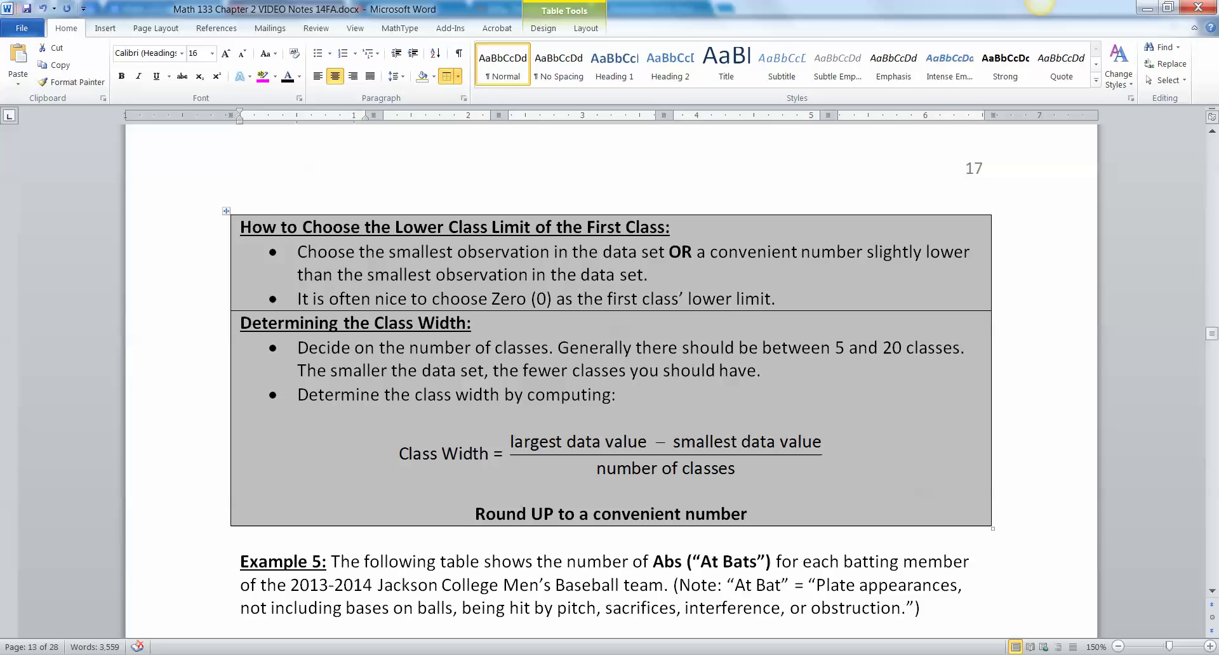
# Step: Insert "(for ratio data)" after "It is often nice" in the lower class limit guidelines and save the document
pyautogui.click(411, 298)
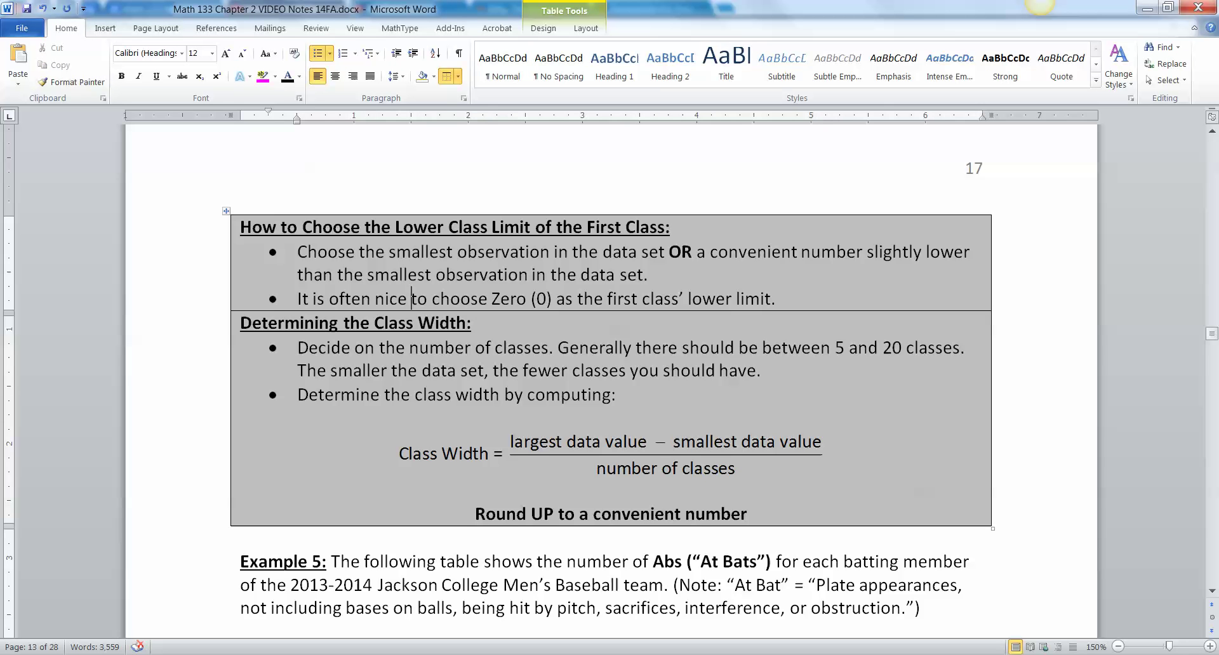
pyautogui.write('(for ratio data)')
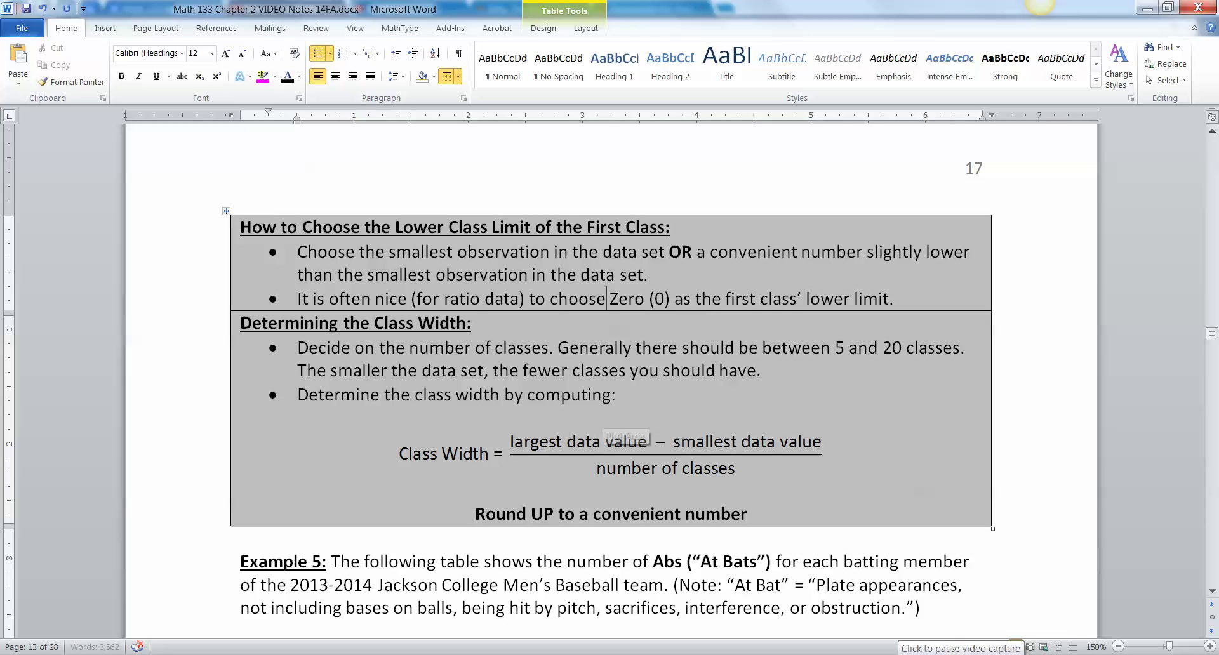
pyautogui.hotkey('ctrl', 's')
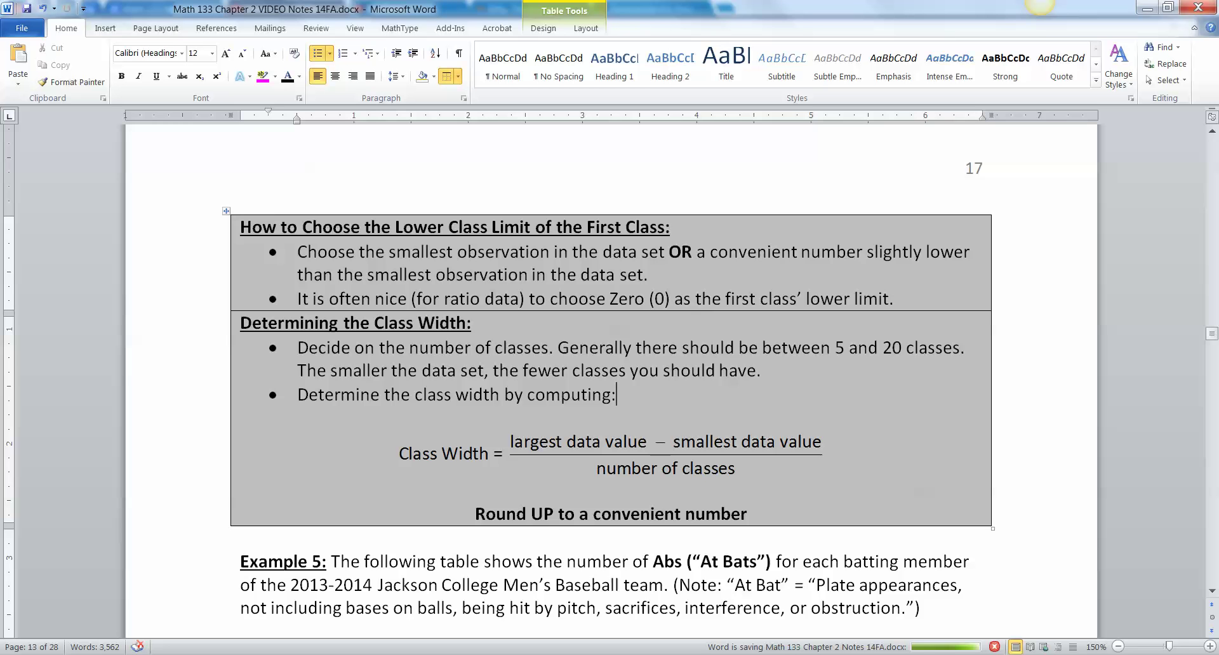
# Step: Change the Class Width equation's denominator to "desired number of classes" and make the equation's text bold
pyautogui.doubleClick(610, 454)
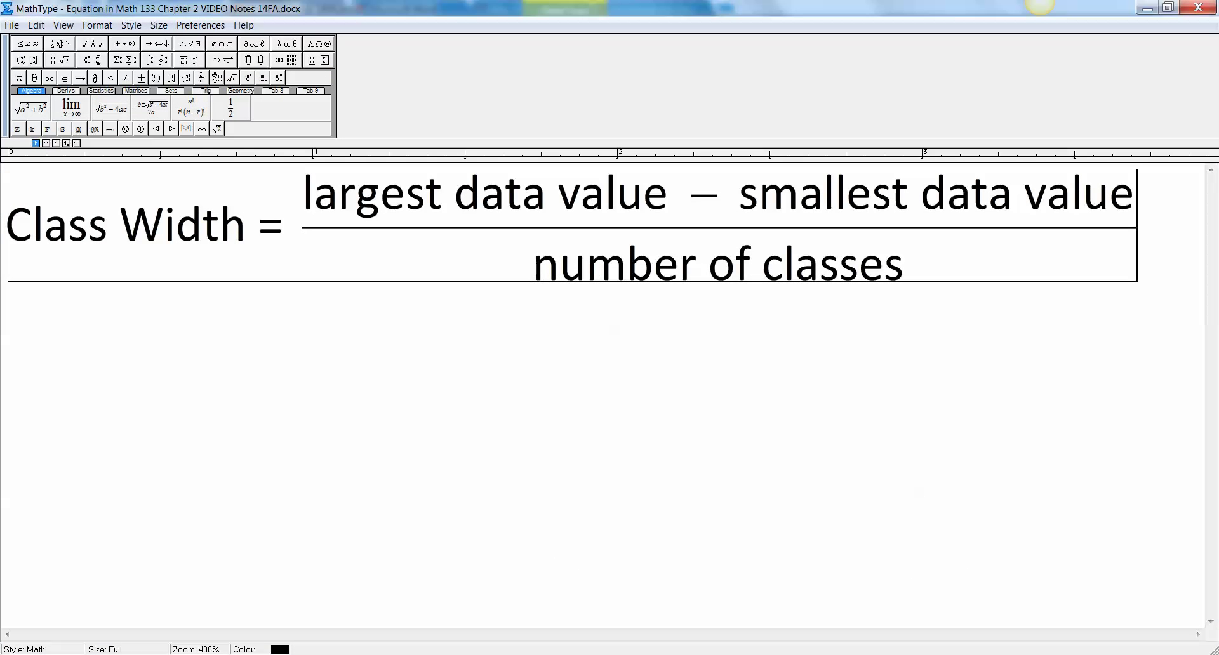
pyautogui.click(295, 226)
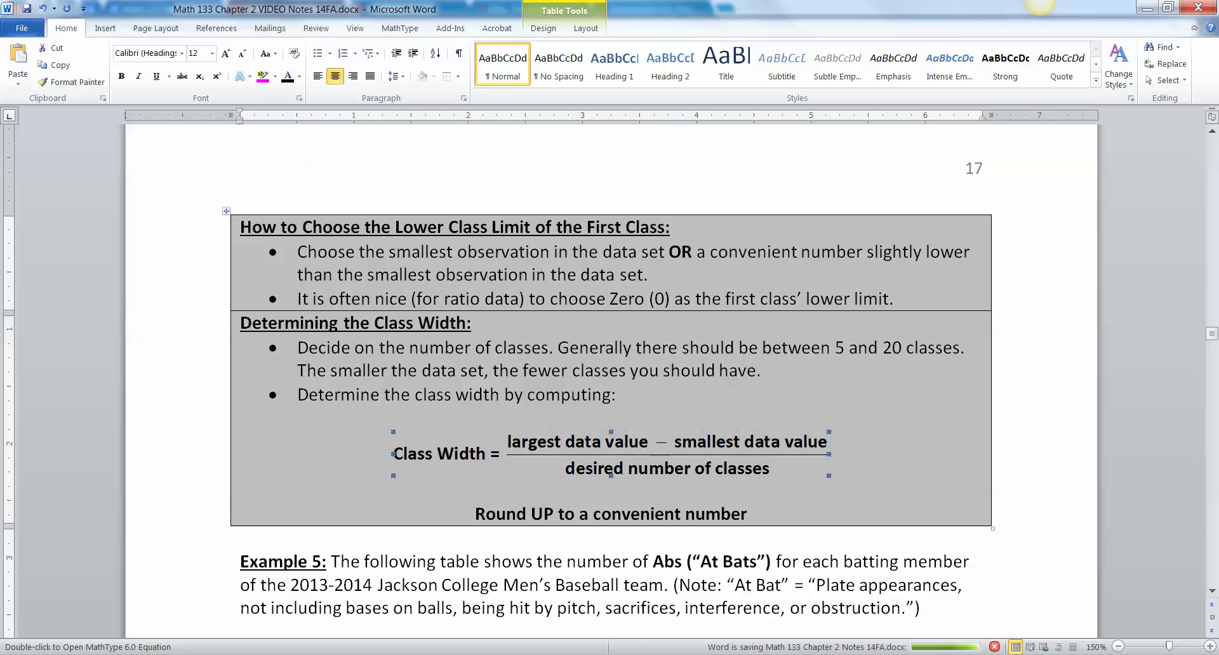
pyautogui.click(612, 491)
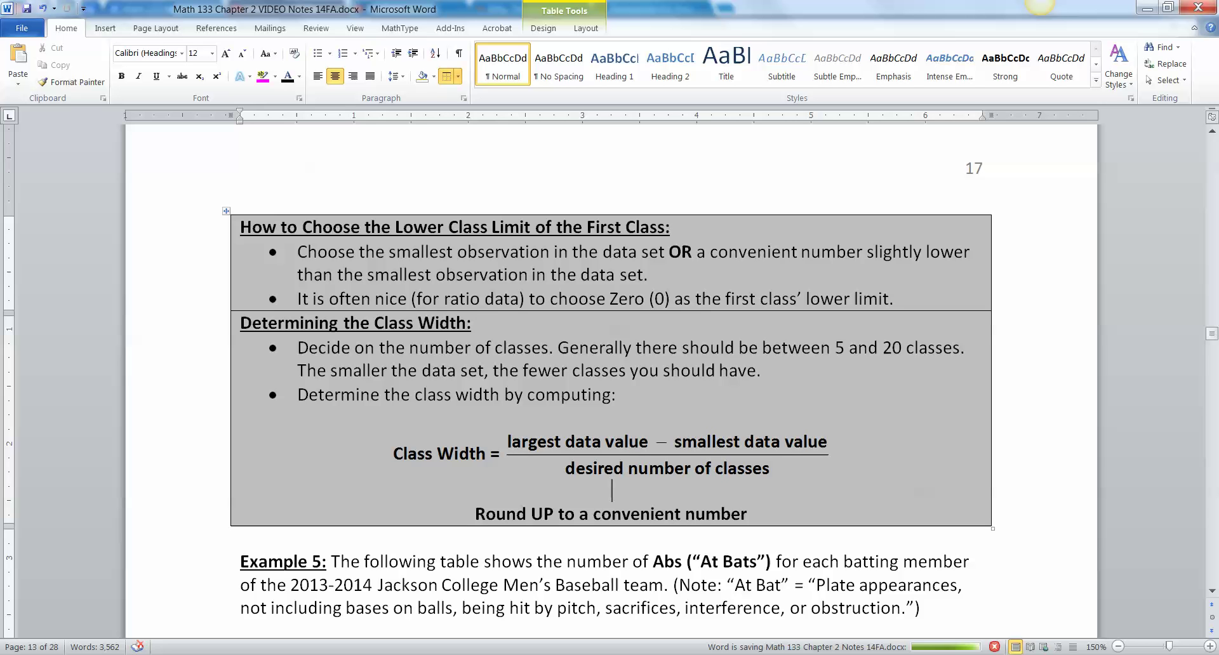
# Step: Append "(multiple of 5 or 10)" to the line about rounding up to a convenient number
pyautogui.click(748, 514)
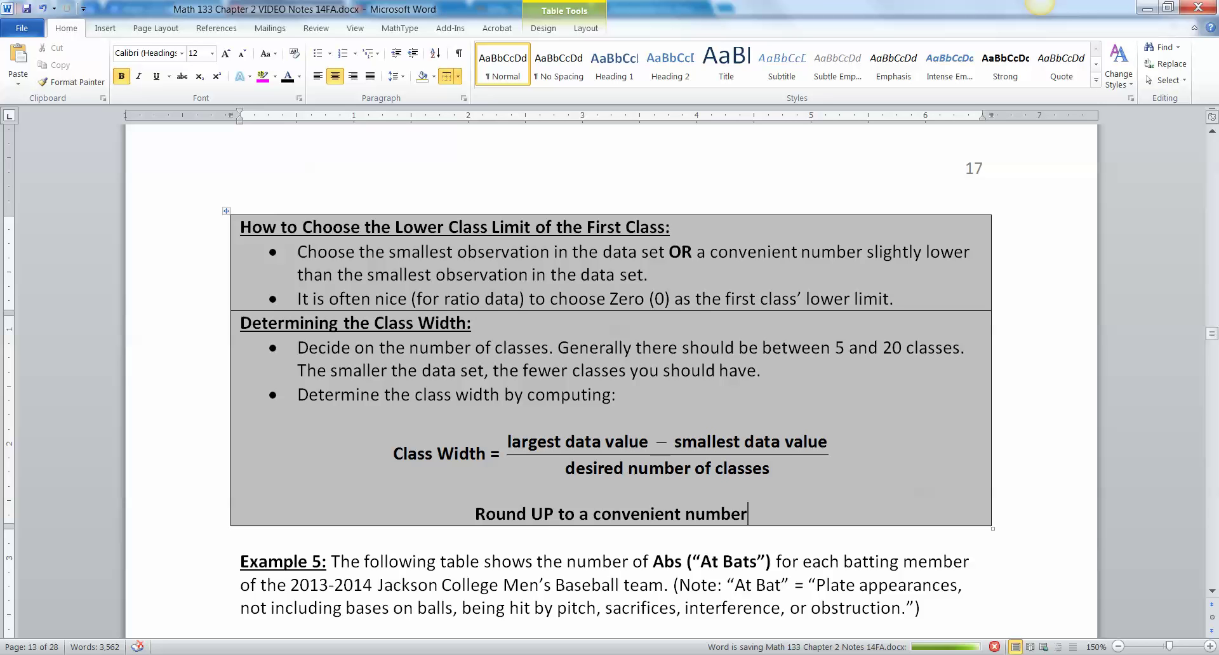
pyautogui.write('.')
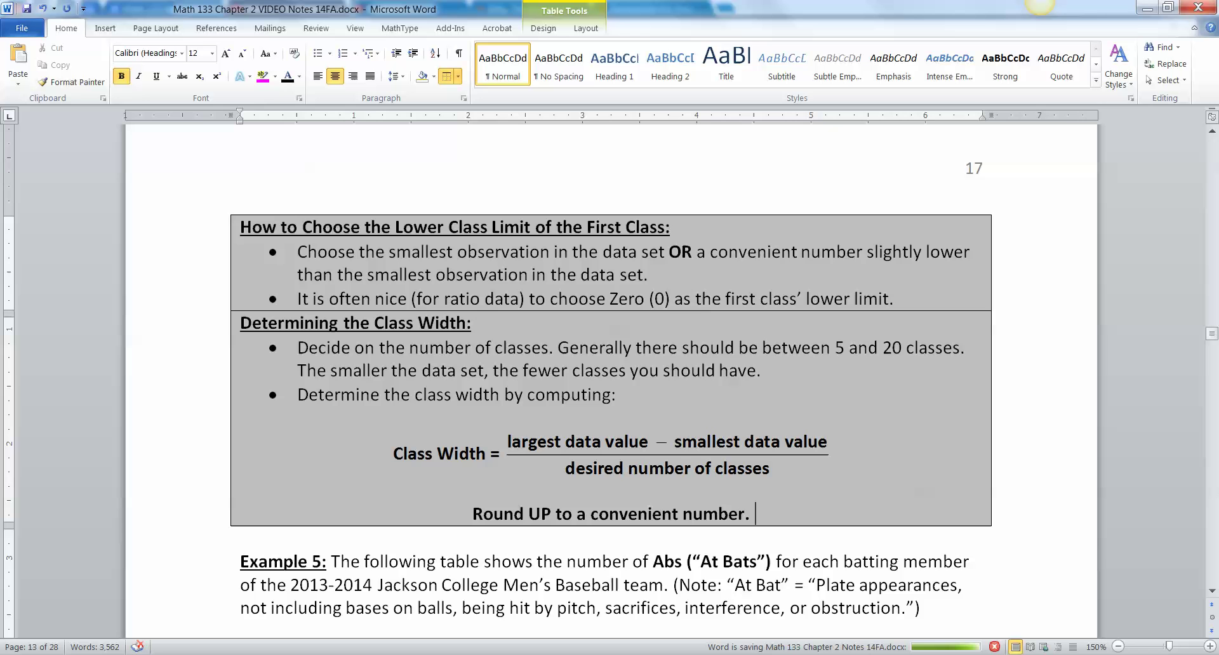
pyautogui.press('BackSpace')
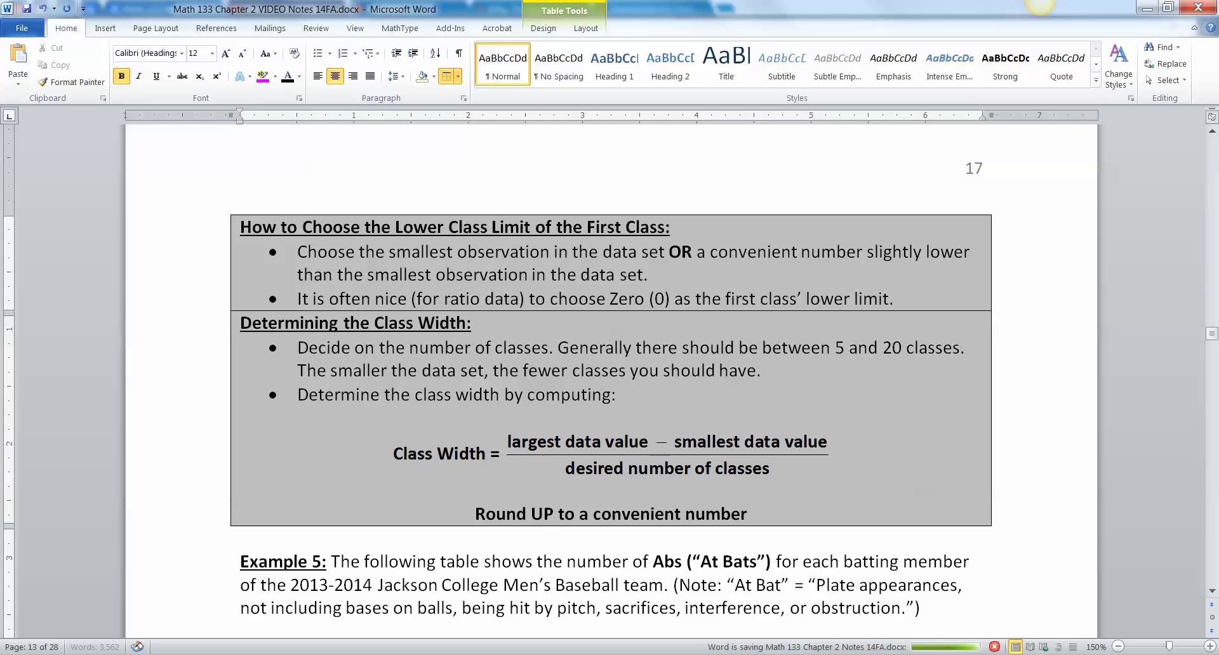
pyautogui.write('(multi')
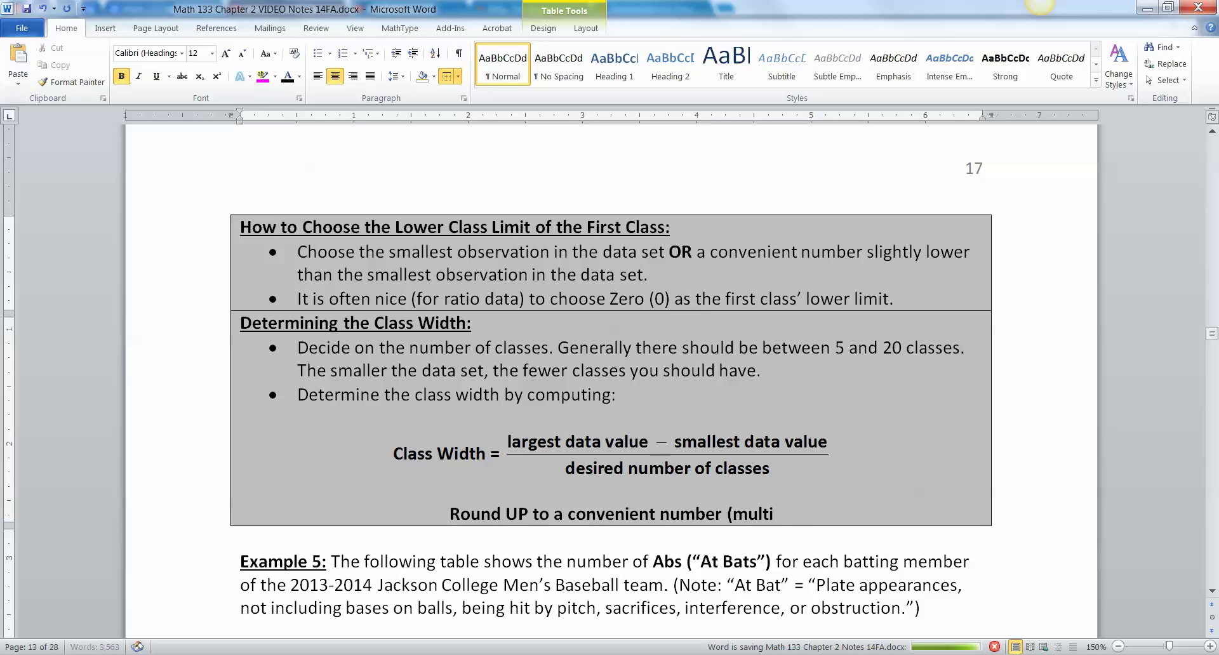
pyautogui.write('ple of 5 ')
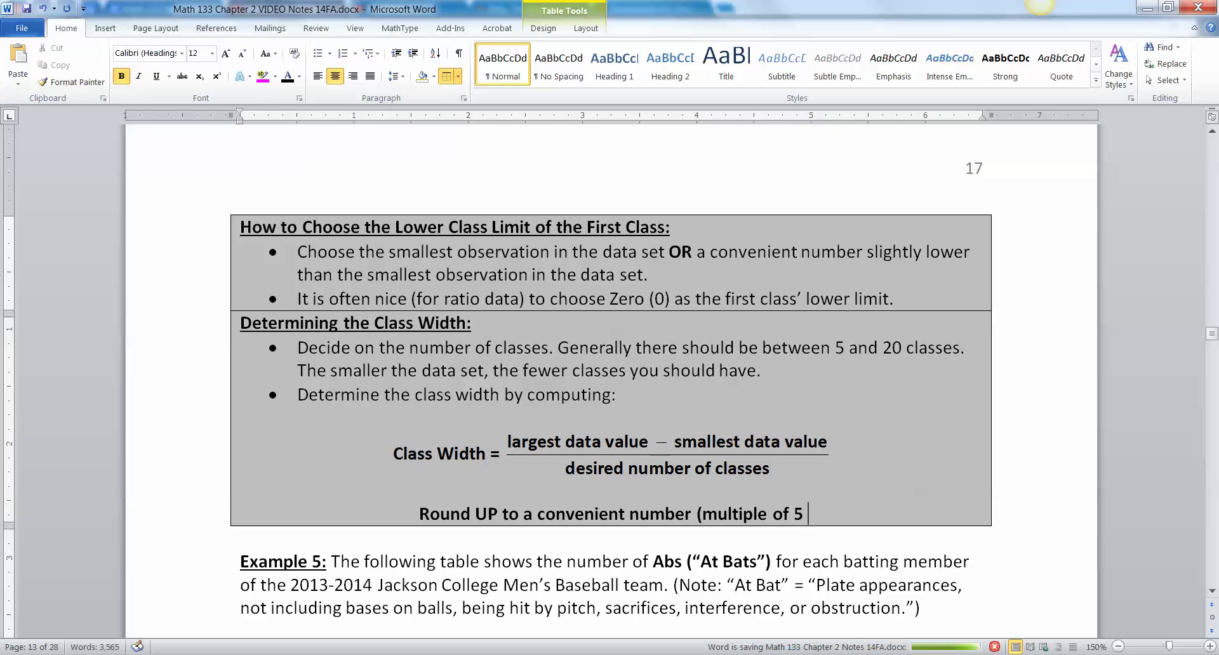
pyautogui.write('or 10)')
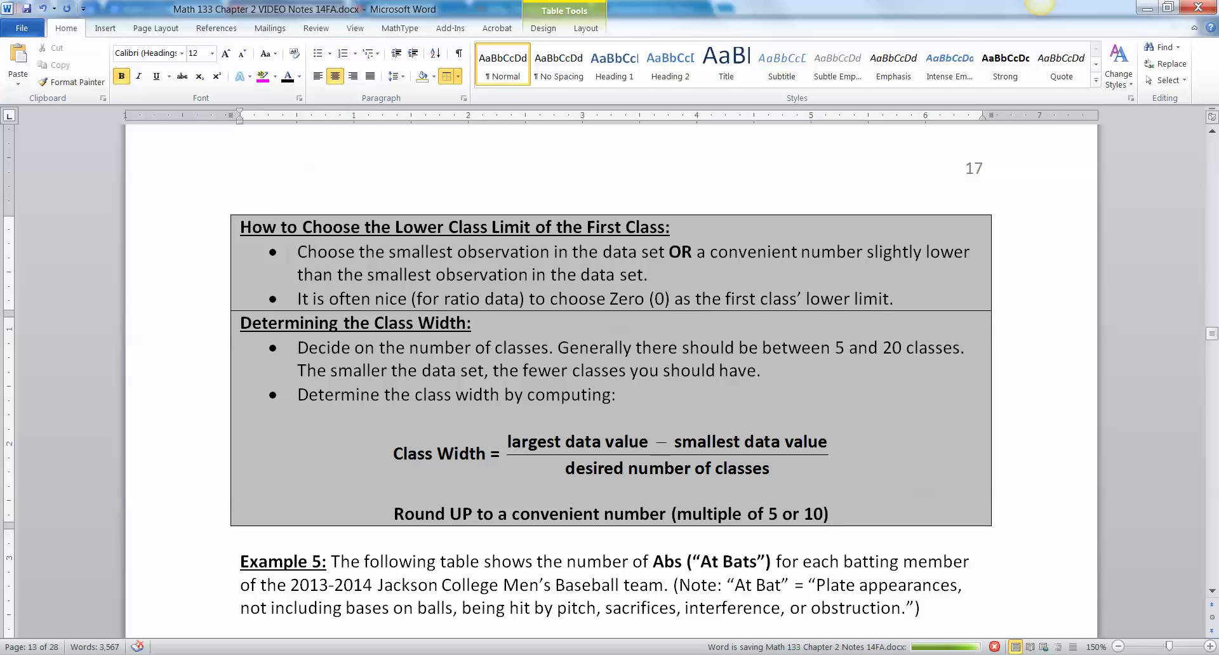
pyautogui.write(', Note t')
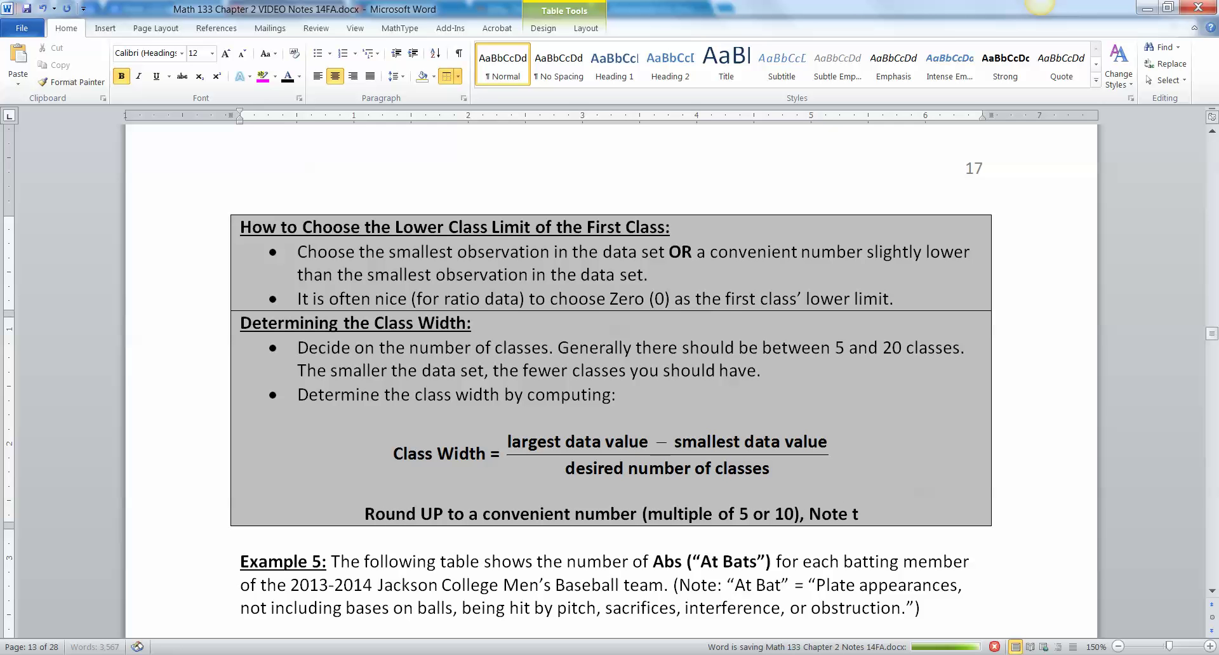
pyautogui.write('hat')
pyautogui.press('BackSpace')
pyautogui.press('BackSpace')
pyautogui.press('BackSpace')
pyautogui.press('BackSpace')
pyautogui.press('BackSpace')
pyautogui.press('BackSpace')
pyautogui.press('BackSpace')
pyautogui.press('BackSpace')
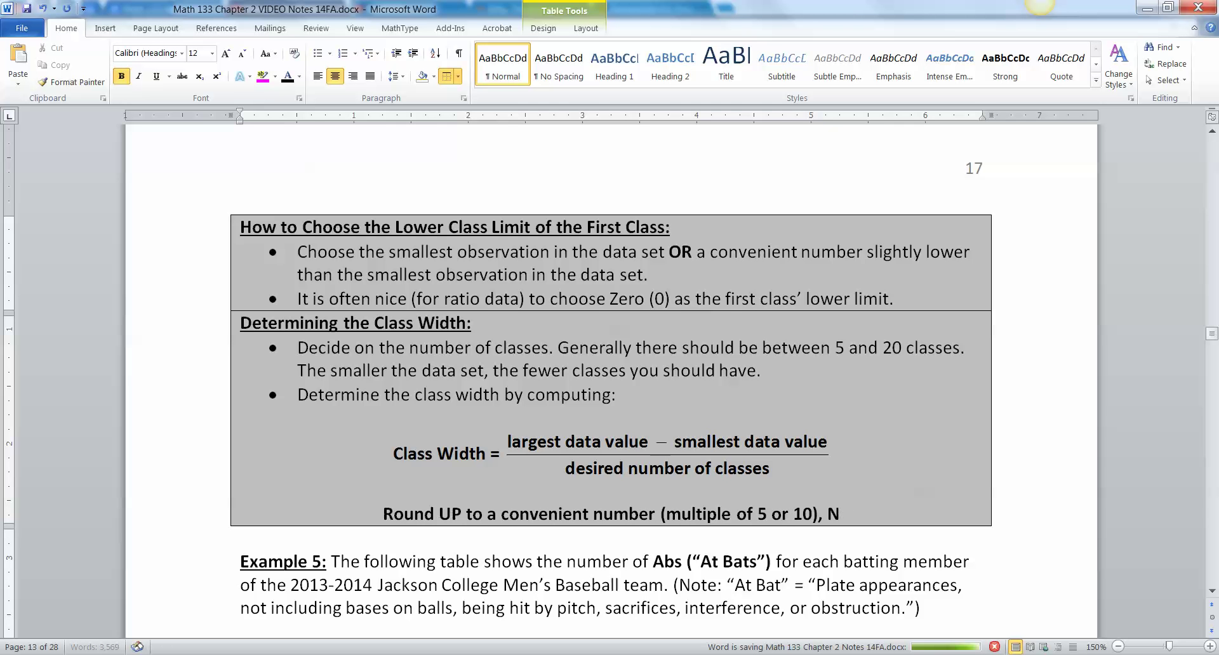
pyautogui.press('BackSpace')
pyautogui.press('BackSpace')
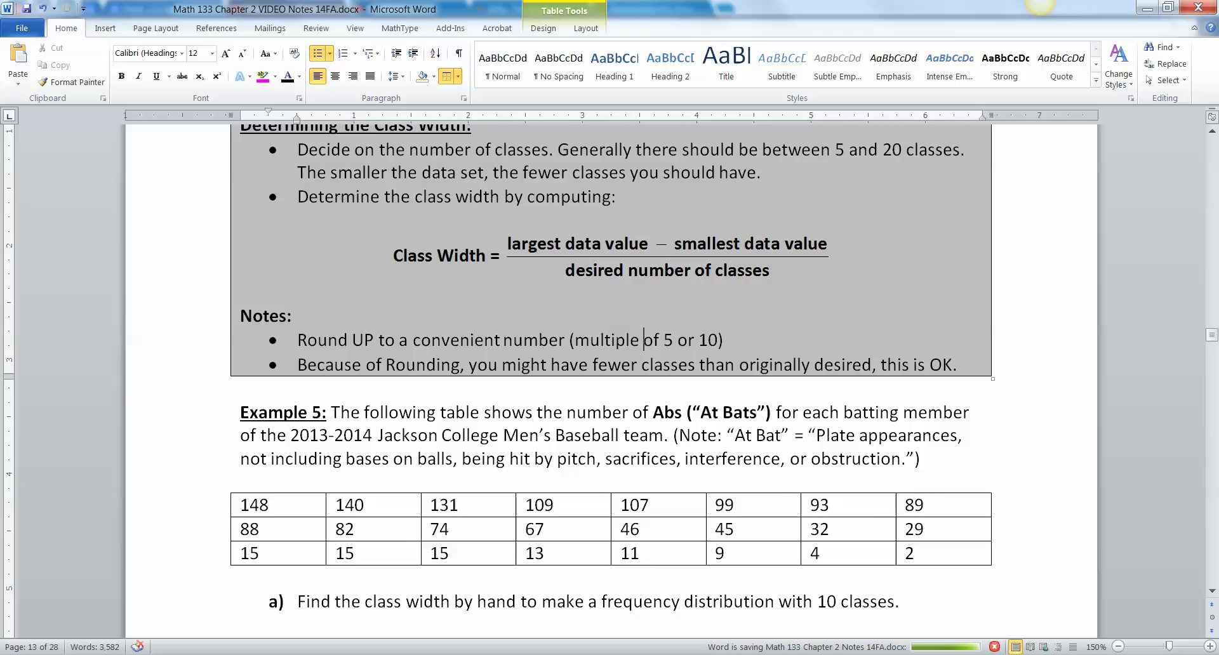
# Step: Extend the multiples in the rounding note to 5, 10, 100, replacing "or" with a comma
pyautogui.scroll(1, 610, 381)
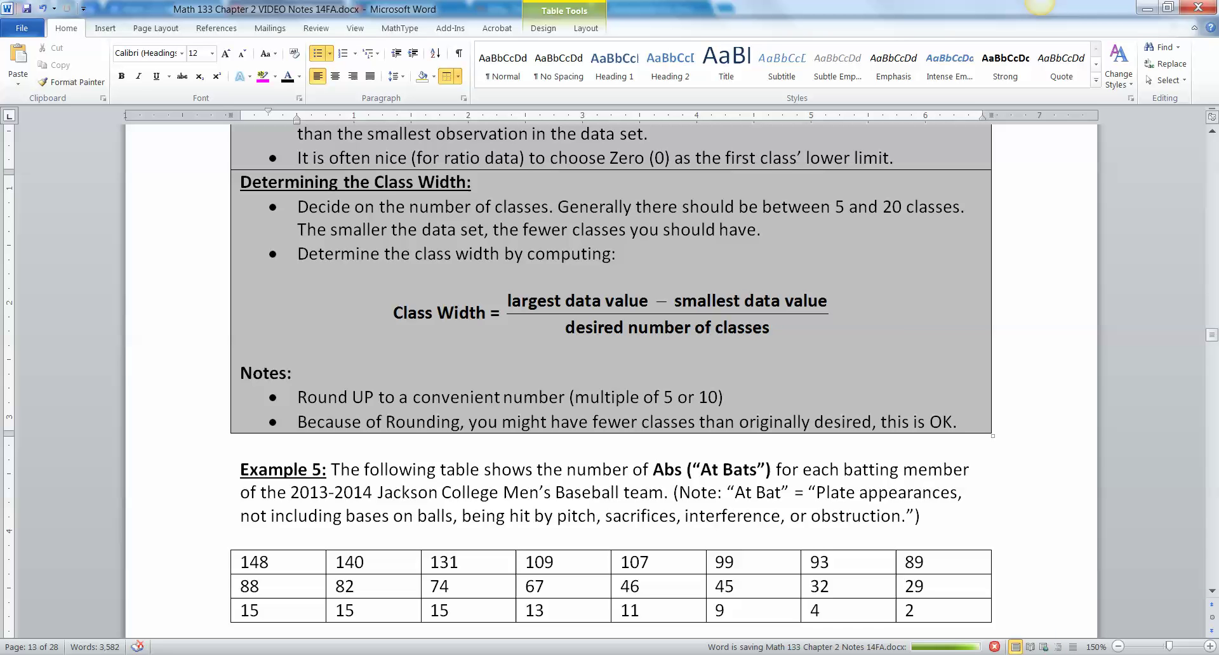
pyautogui.click(718, 397)
pyautogui.write(', 100')
pyautogui.moveTo(696, 398); pyautogui.dragTo(674, 398)
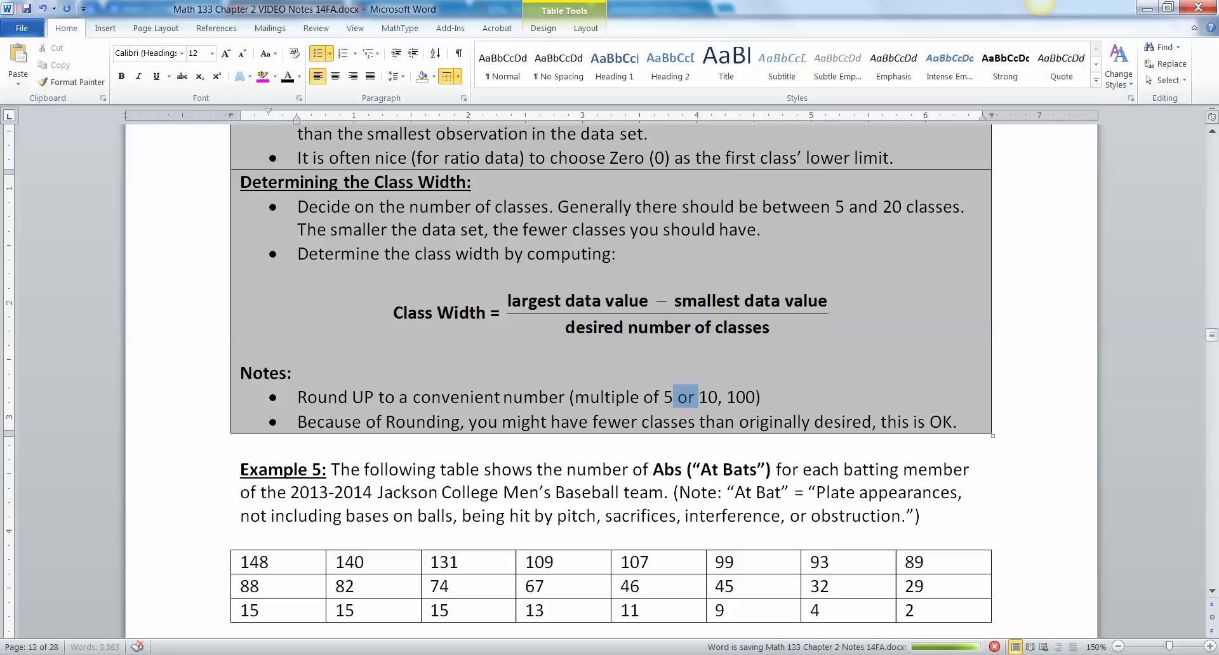
pyautogui.write(',')
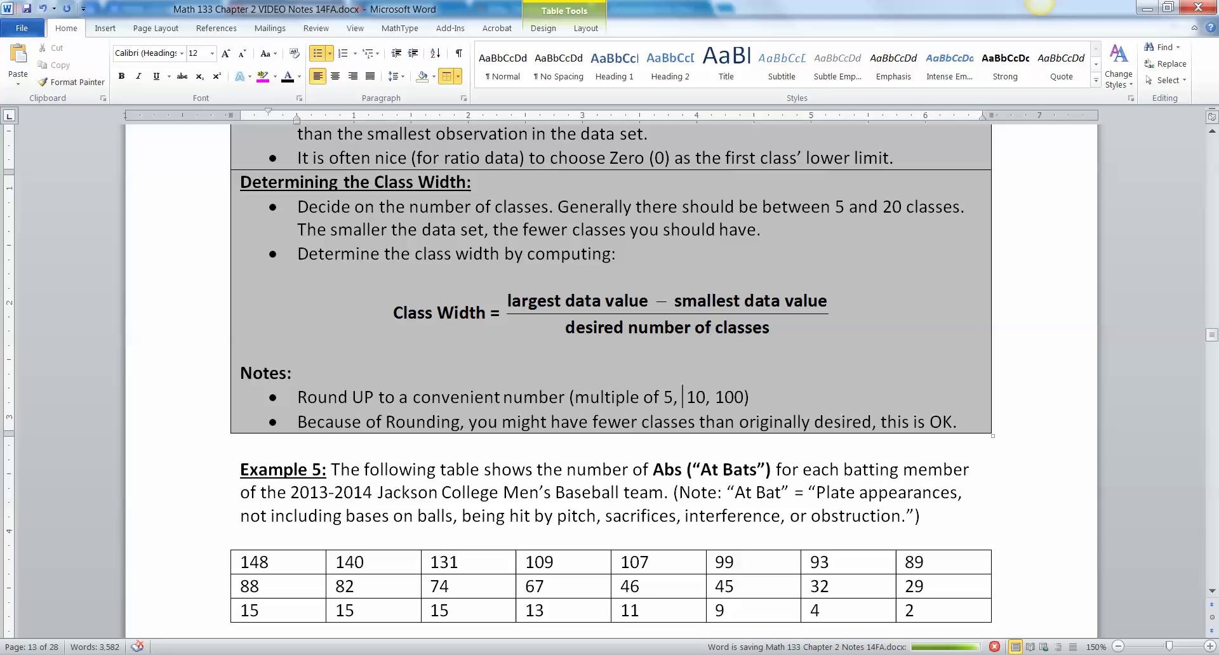
pyautogui.click(574, 397)
pyautogui.write('An integern')
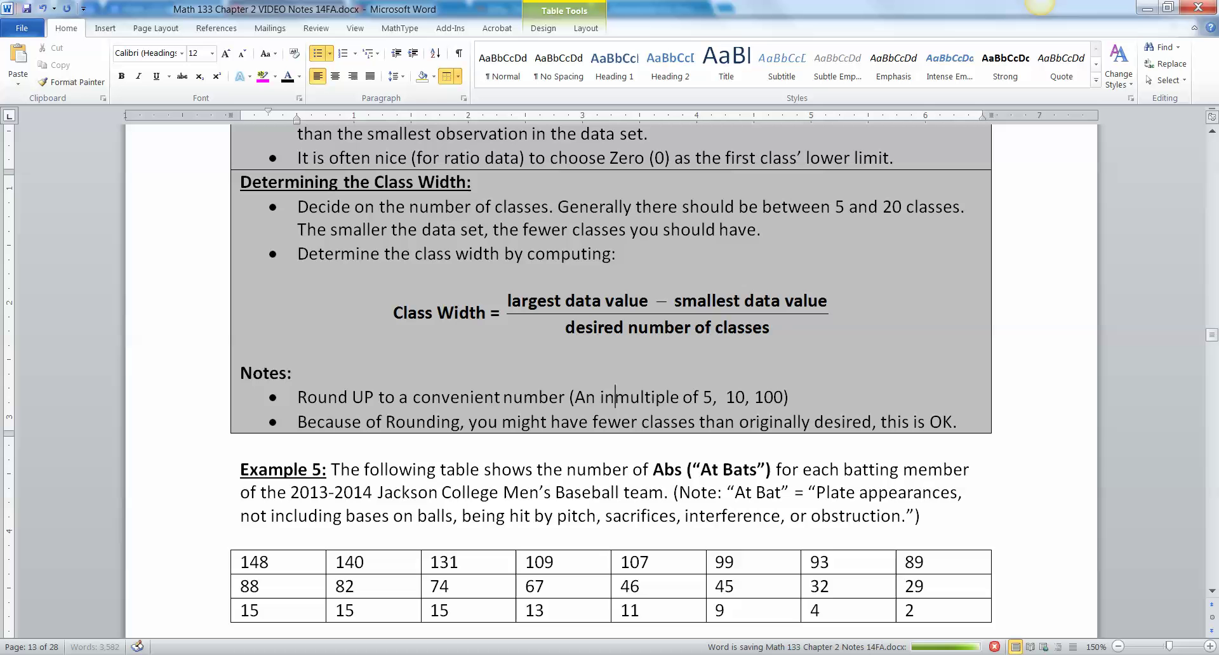
pyautogui.press('BackSpace')
pyautogui.press('BackSpace')
pyautogui.press('BackSpace')
pyautogui.press('BackSpace')
pyautogui.press('BackSpace')
pyautogui.press('BackSpace')
pyautogui.press('BackSpace')
pyautogui.press('BackSpace')
pyautogui.press('BackSpace')
pyautogui.press('BackSpace')
pyautogui.press('BackSpace')
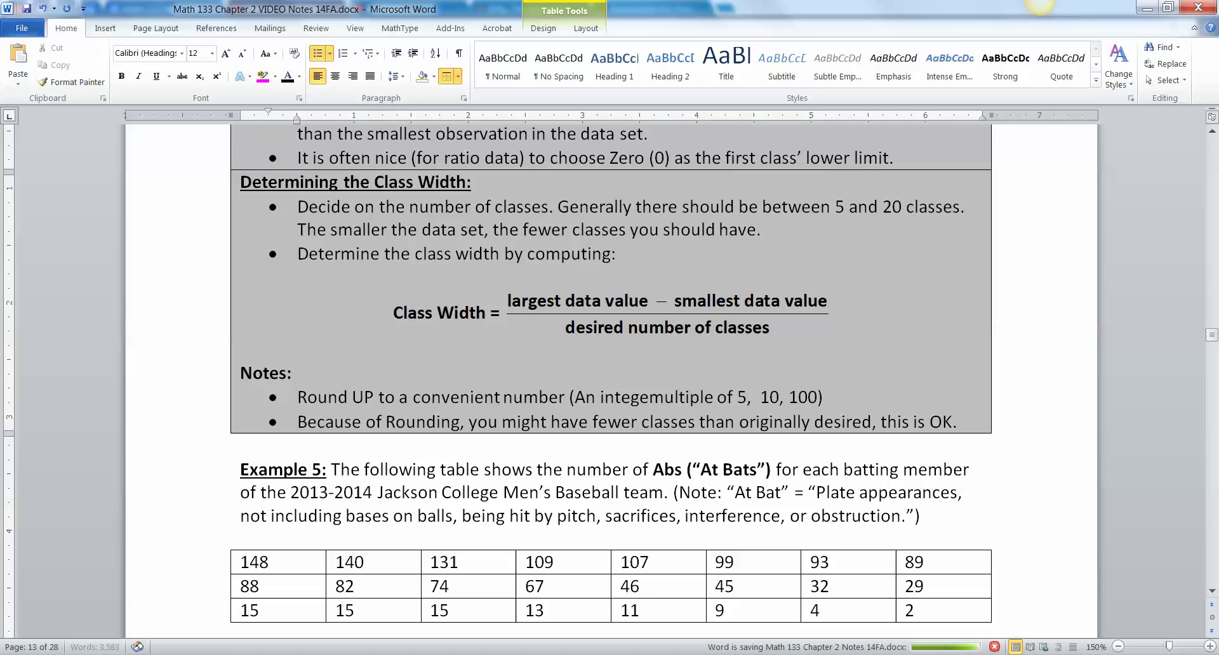
# Step: Insert "Often an integer;" before "multiple" inside the rounding note's parentheses
pyautogui.write('Often an int')
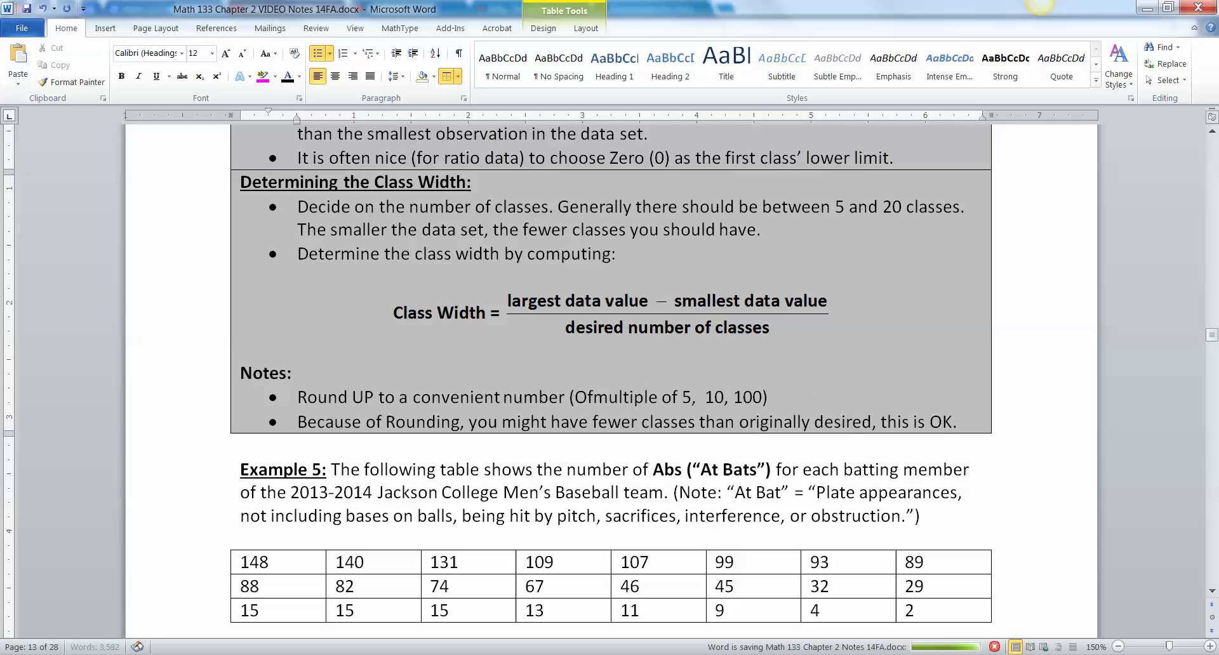
pyautogui.write('eger,')
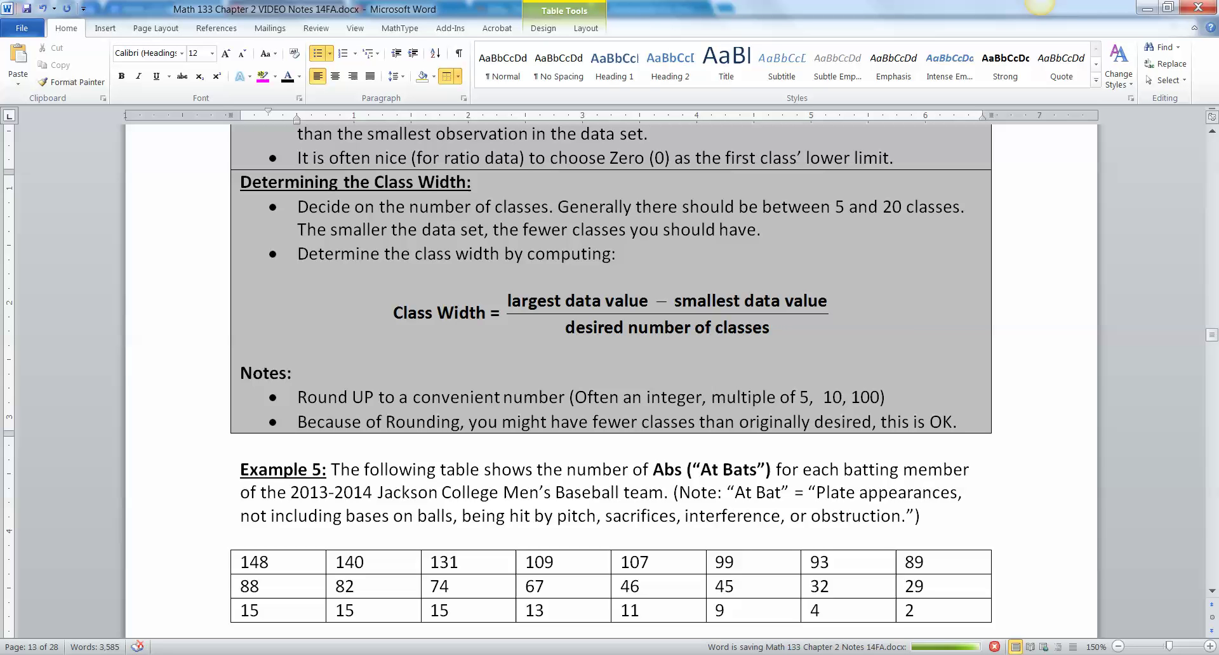
pyautogui.press('BackSpace')
pyautogui.press('BackSpace')
pyautogui.write(':')
pyautogui.press('BackSpace')
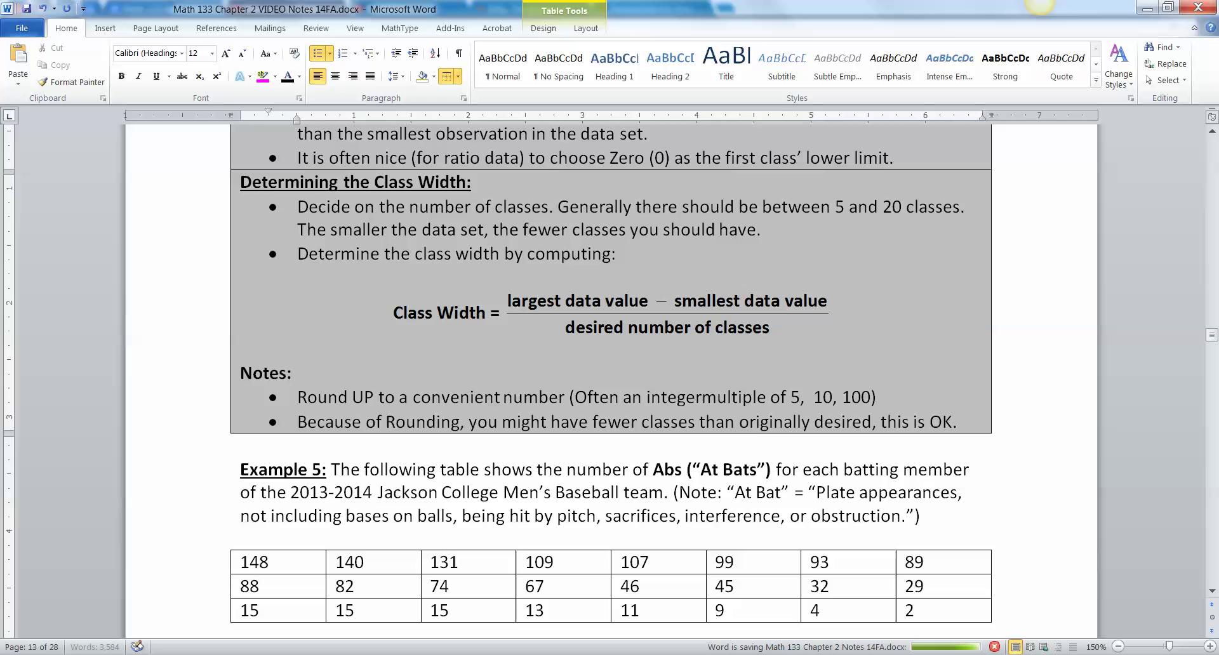
pyautogui.write(';')
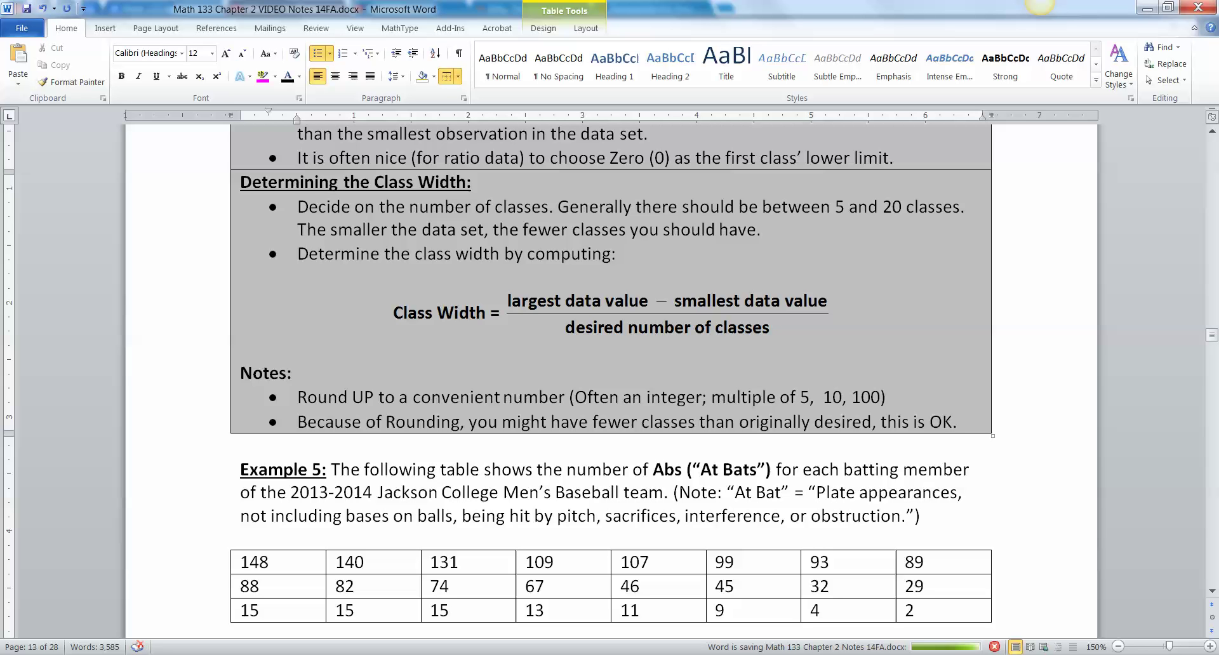
# Step: Reword the rounding note's ending as "multiples of 5, 10, 100 are nice", removing the extra space before 10
pyautogui.click(833, 398)
pyautogui.press('Left')
pyautogui.press('BackSpace')
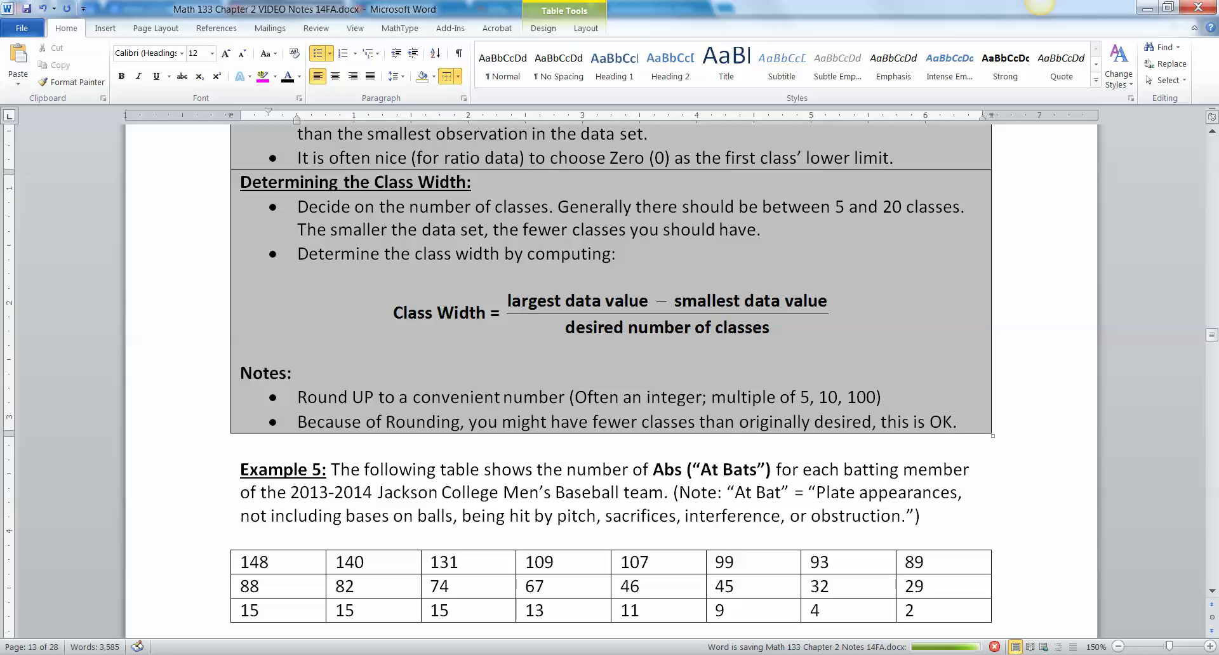
pyautogui.click(847, 397)
pyautogui.click(776, 397)
pyautogui.write('s')
pyautogui.click(883, 397)
pyautogui.write('are nice')
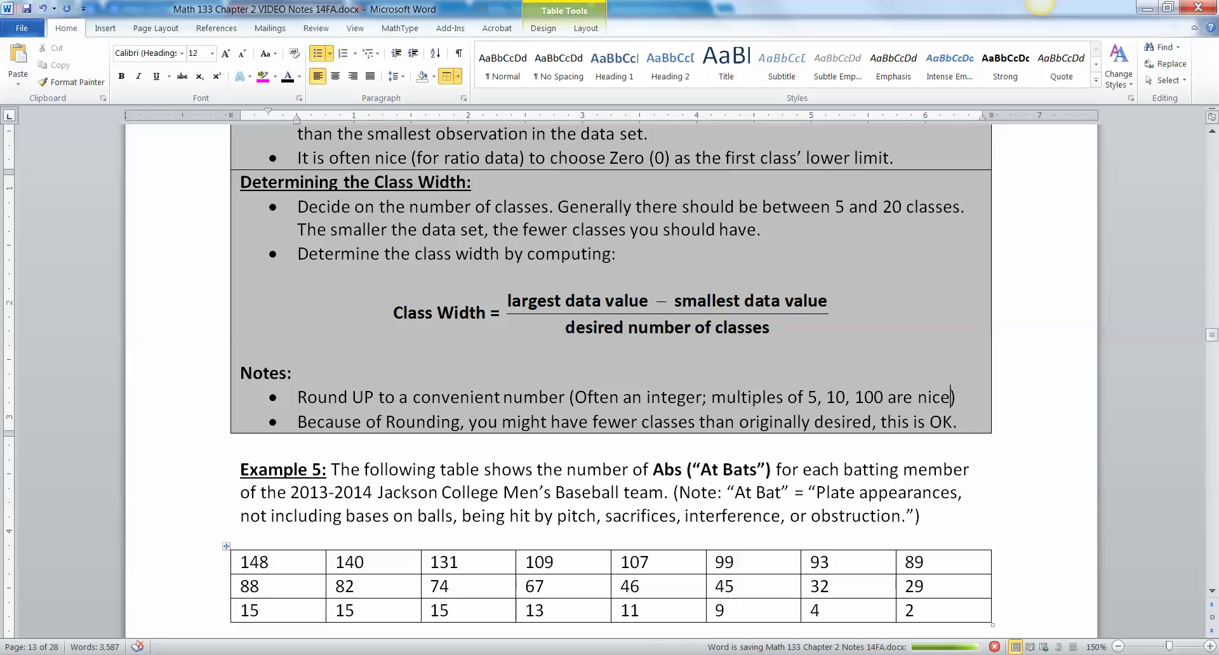
# Step: Center the numbers in all cells of Example 5's at-bats data table
pyautogui.moveTo(957, 422); pyautogui.dragTo(242, 373)
pyautogui.click(630, 516)
pyautogui.scroll(-1, 630, 516)
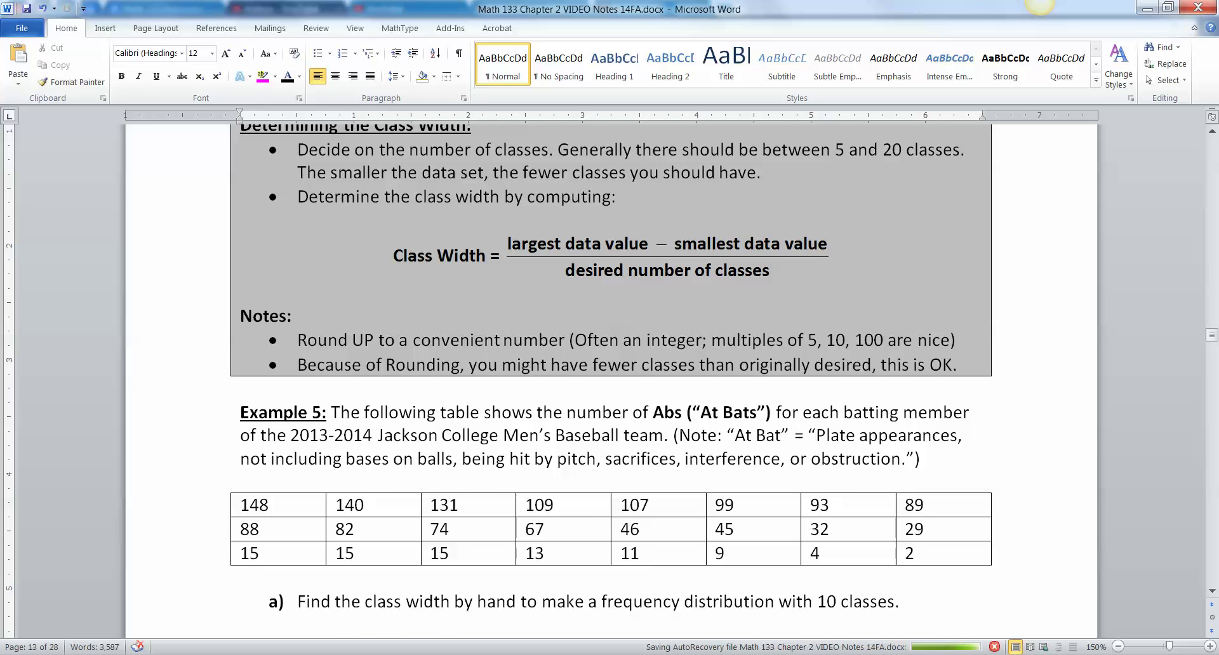
pyautogui.scroll(-2, 611, 381)
pyautogui.moveTo(918, 439); pyautogui.dragTo(254, 391)
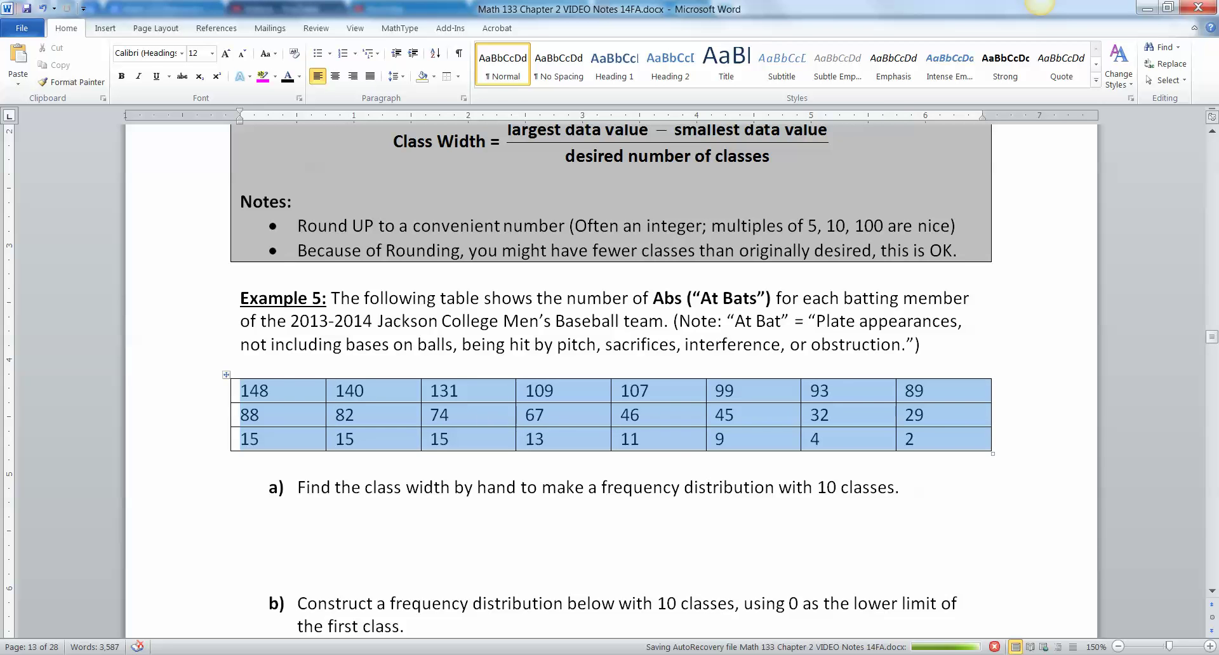
pyautogui.click(335, 76)
pyautogui.click(241, 533)
pyautogui.scroll(-2, 610, 381)
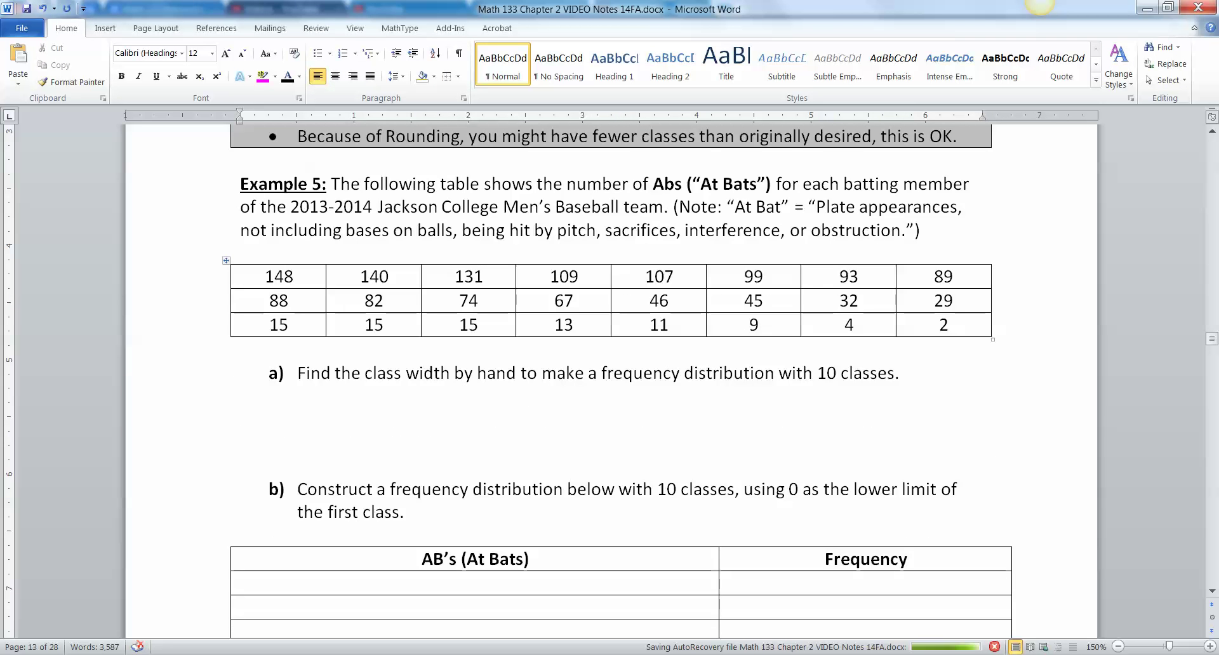
# Step: Copy the Class Width formula from the shaded notes box onto the blank line under Example 5 part a and open the copy for editing
pyautogui.moveTo(236, 273); pyautogui.dragTo(944, 327)
pyautogui.click(242, 419)
pyautogui.scroll(2, 609, 381)
pyautogui.click(609, 145)
pyautogui.click(241, 510)
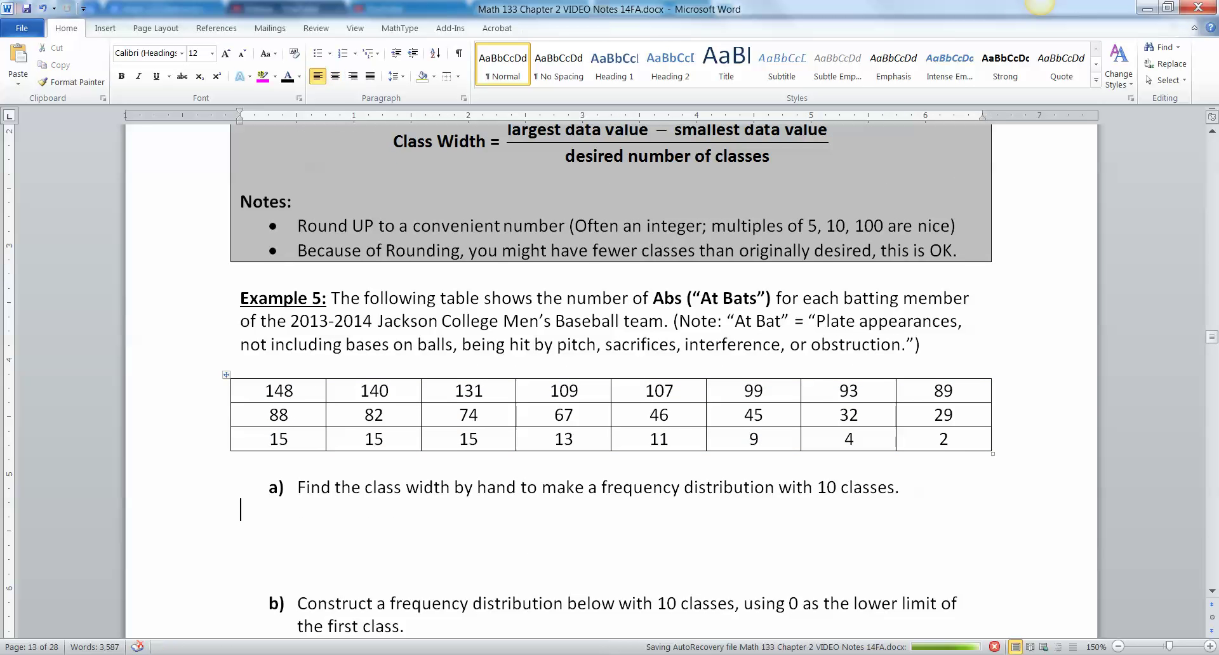
pyautogui.hotkey('ctrl', 'v')
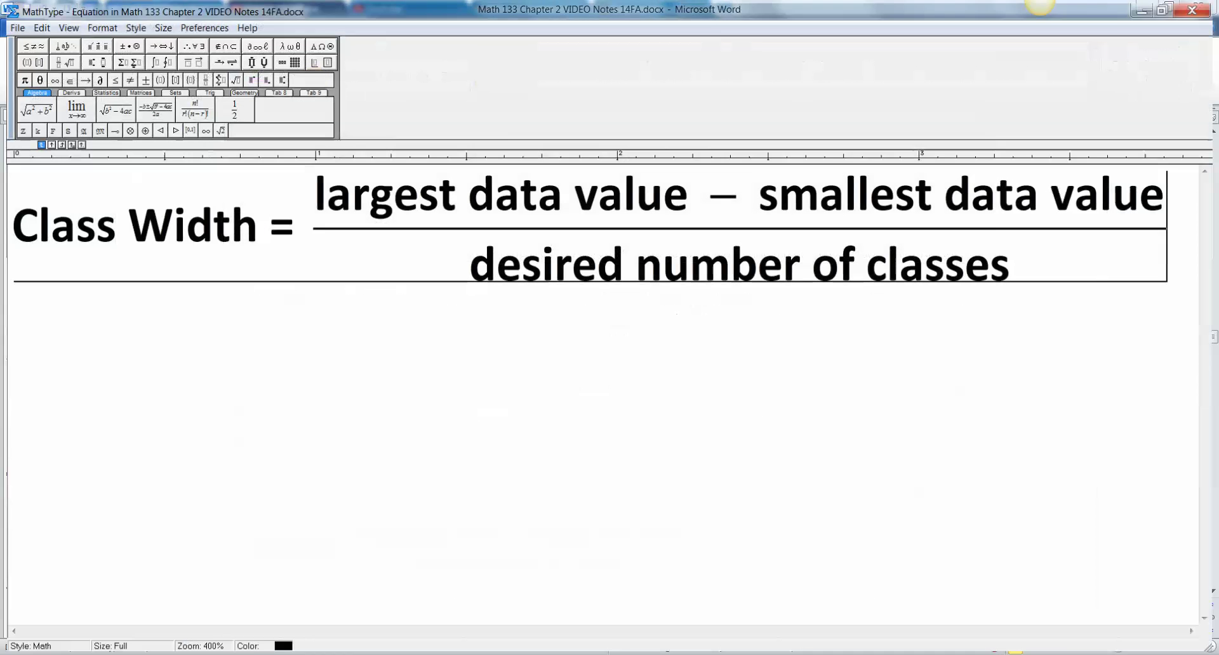
# Step: Replace the copied formula's numerator with 148 − 2 and its denominator with 10
pyautogui.doubleClick(724, 197)
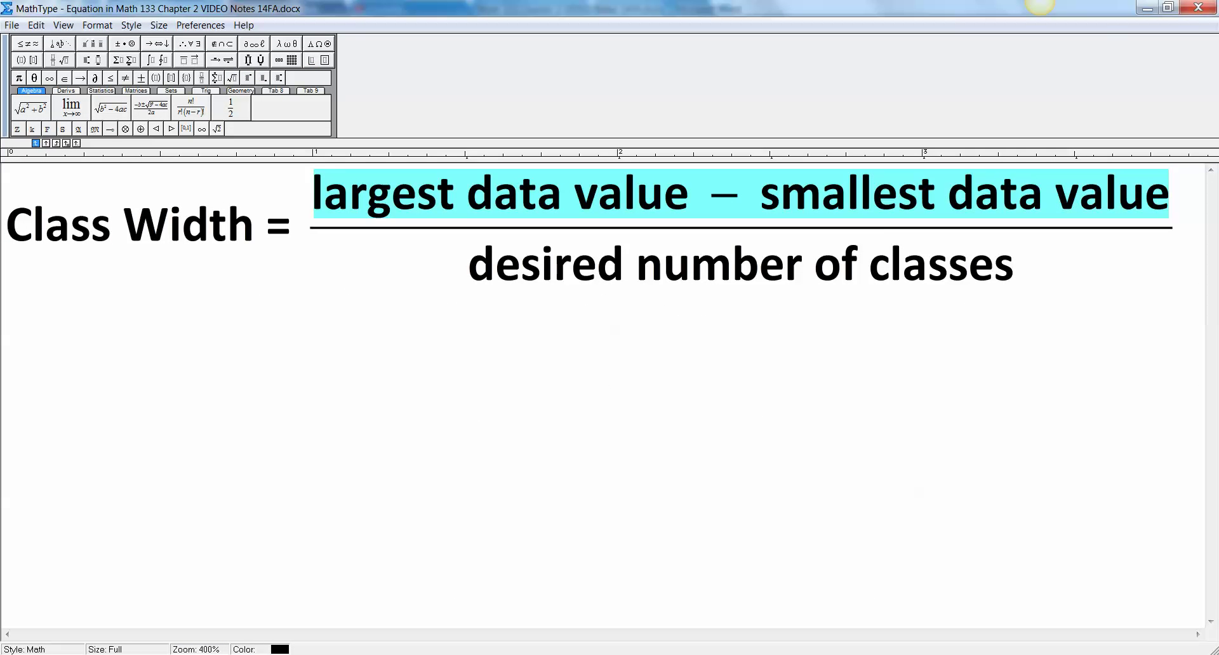
pyautogui.write('148-')
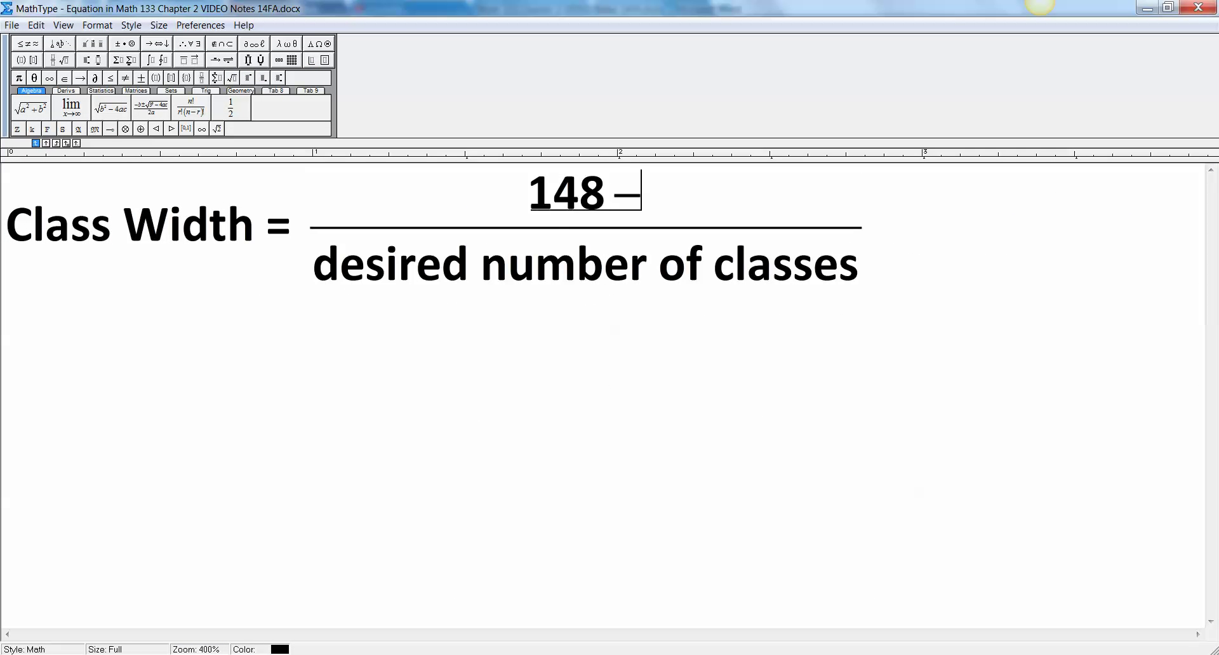
pyautogui.click(1146, 7)
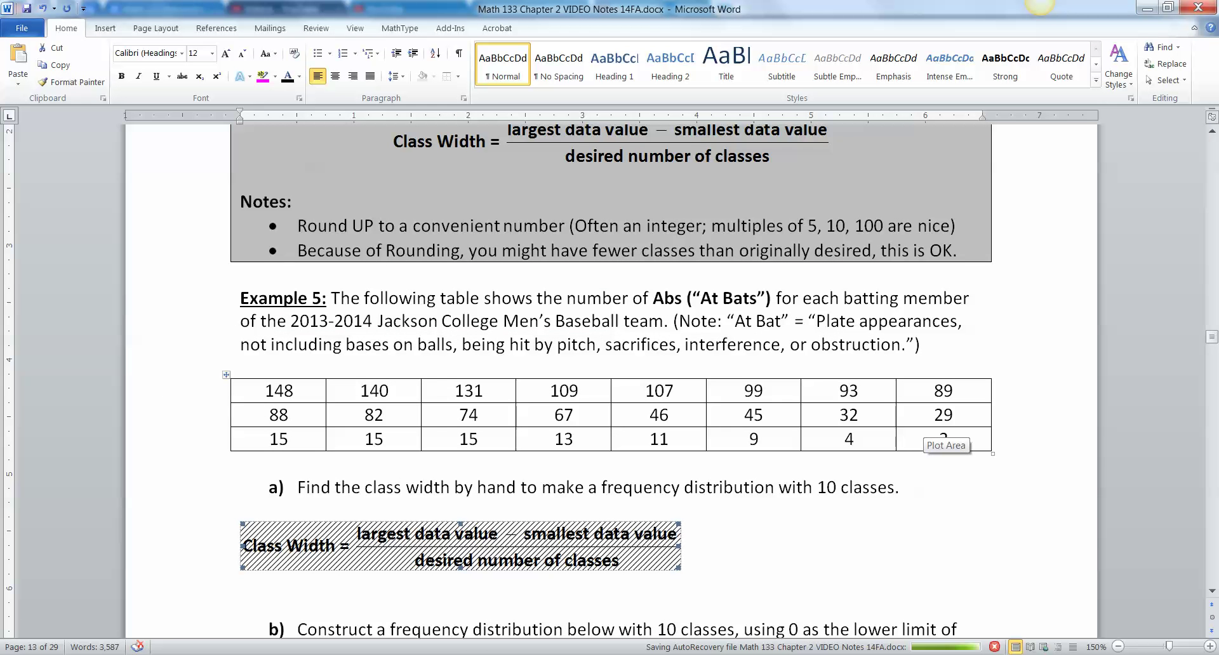
pyautogui.click(838, 487)
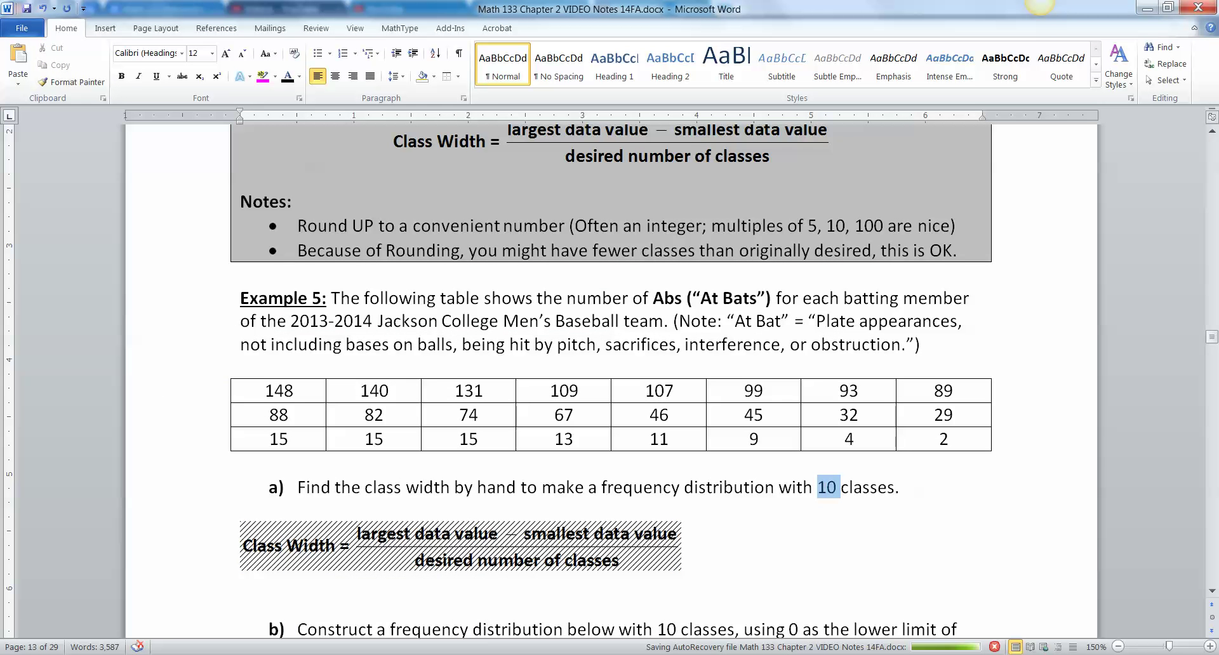
pyautogui.hotkey('alt', 'Tab')
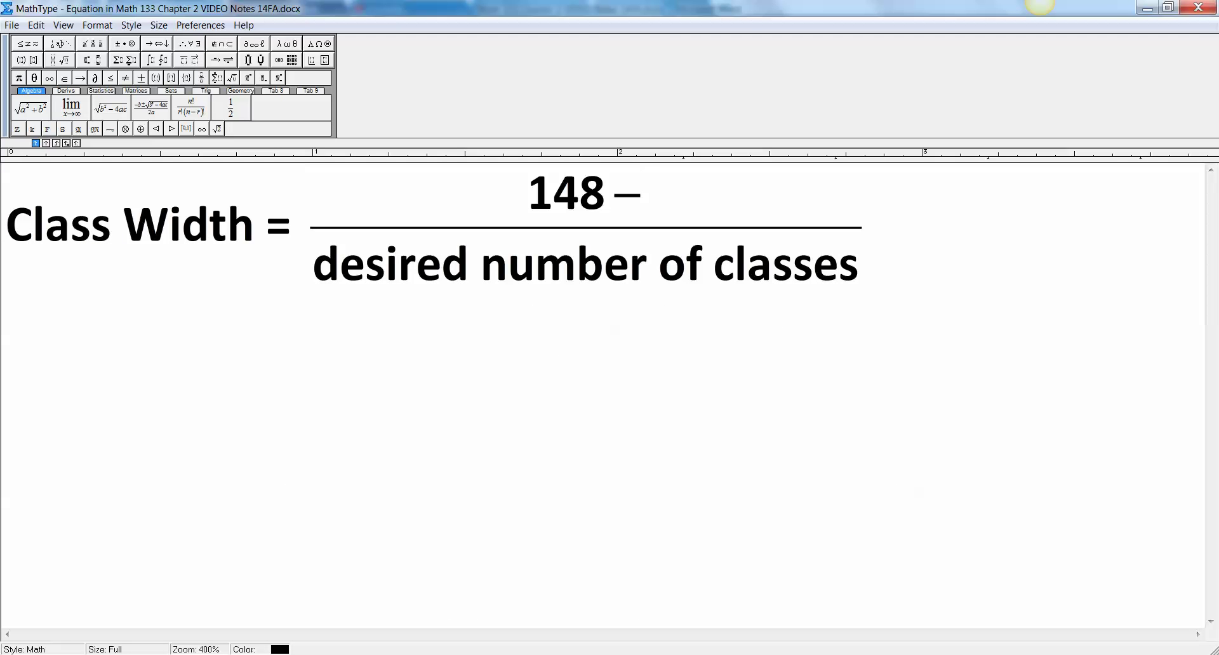
pyautogui.write('2')
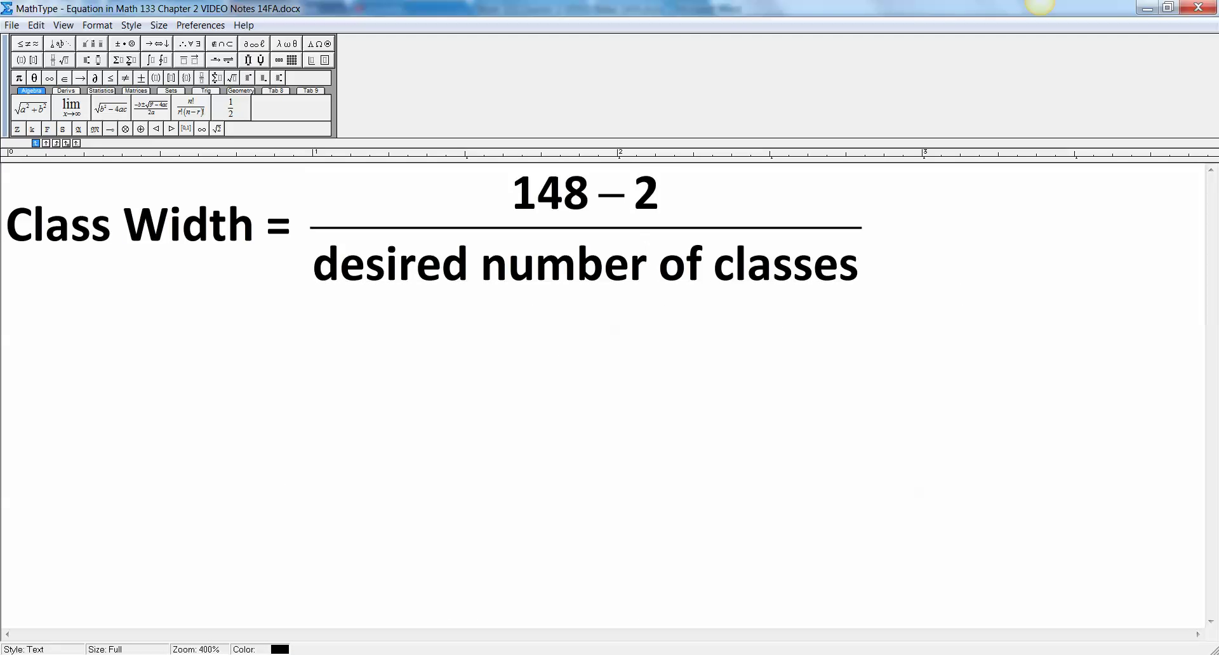
pyautogui.press('Tab')
pyautogui.write('10')
pyautogui.press('Tab')
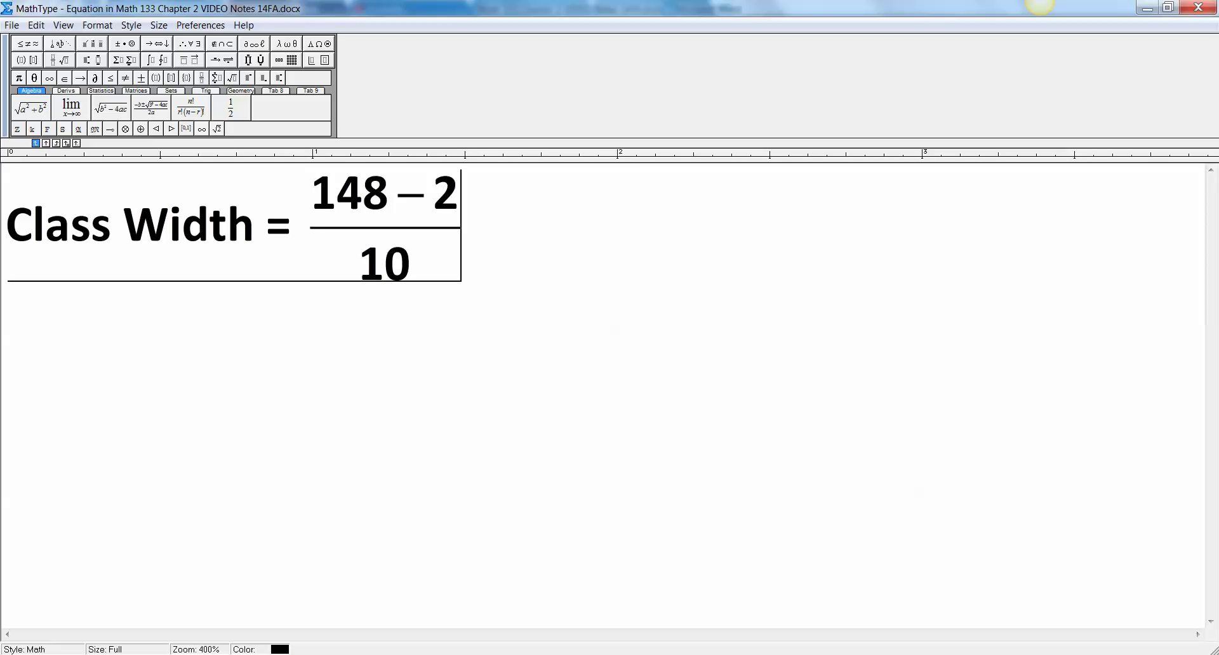
# Step: Extend the class width equation with = 146/10 = 14.6, using a fraction for 146 over 10, and return to the document
pyautogui.write('=1')
pyautogui.press('BackSpace')
pyautogui.hotkey('ctrl', 'f')
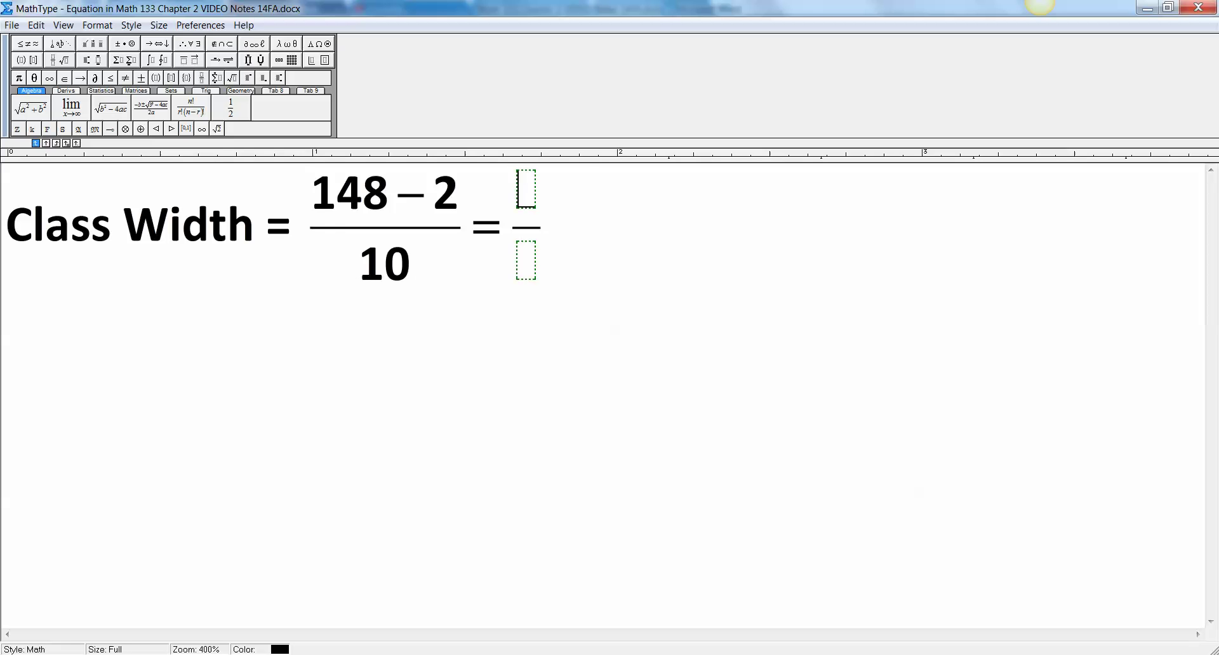
pyautogui.write('146')
pyautogui.press('Tab')
pyautogui.write('10')
pyautogui.press('Tab')
pyautogui.write('=14.6')
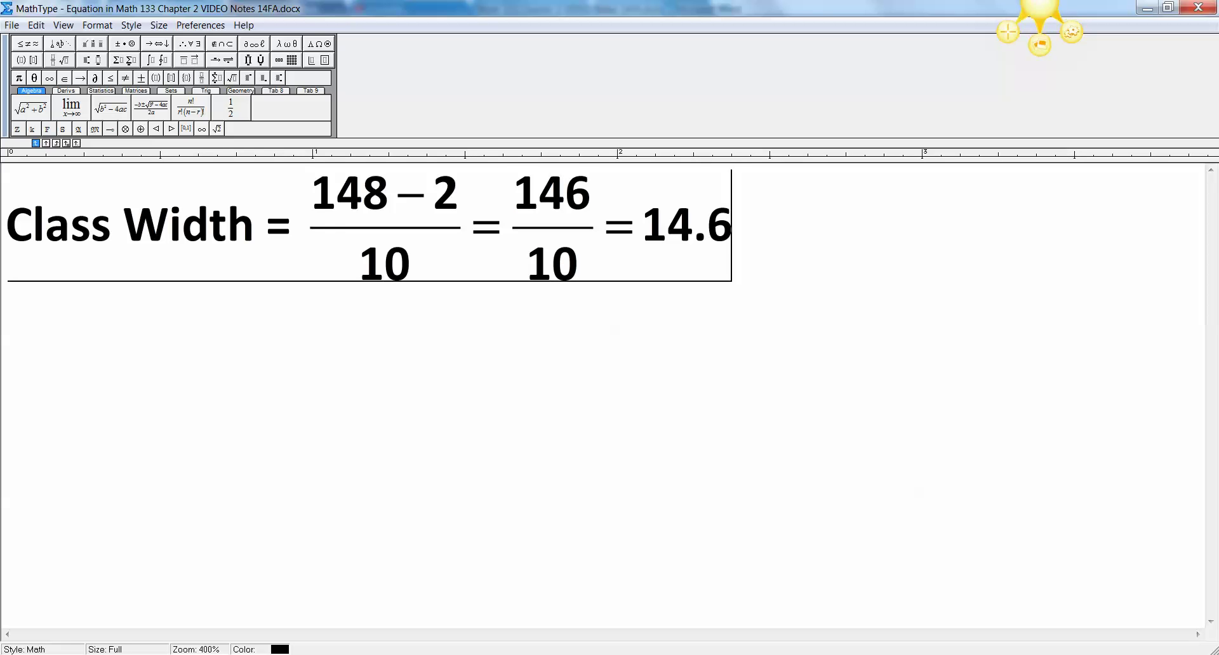
pyautogui.click(1197, 7)
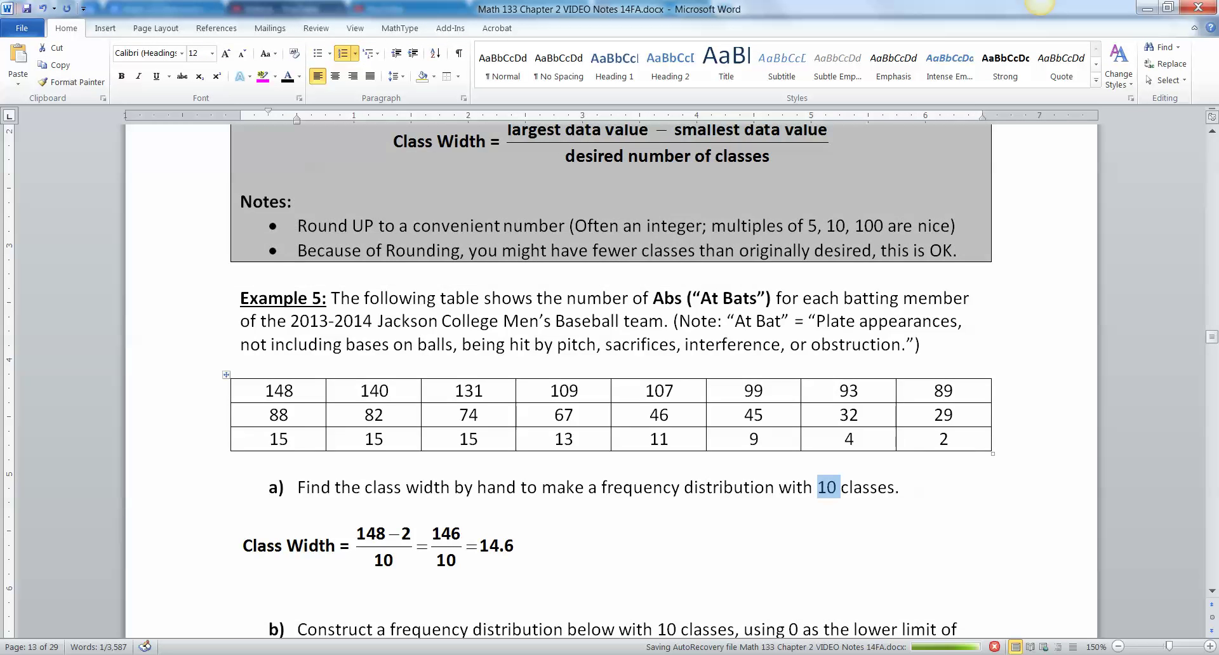
# Step: Make "0 as the lower limit" bold in the part b instructions
pyautogui.scroll(-2, 929, 443)
pyautogui.click(929, 443)
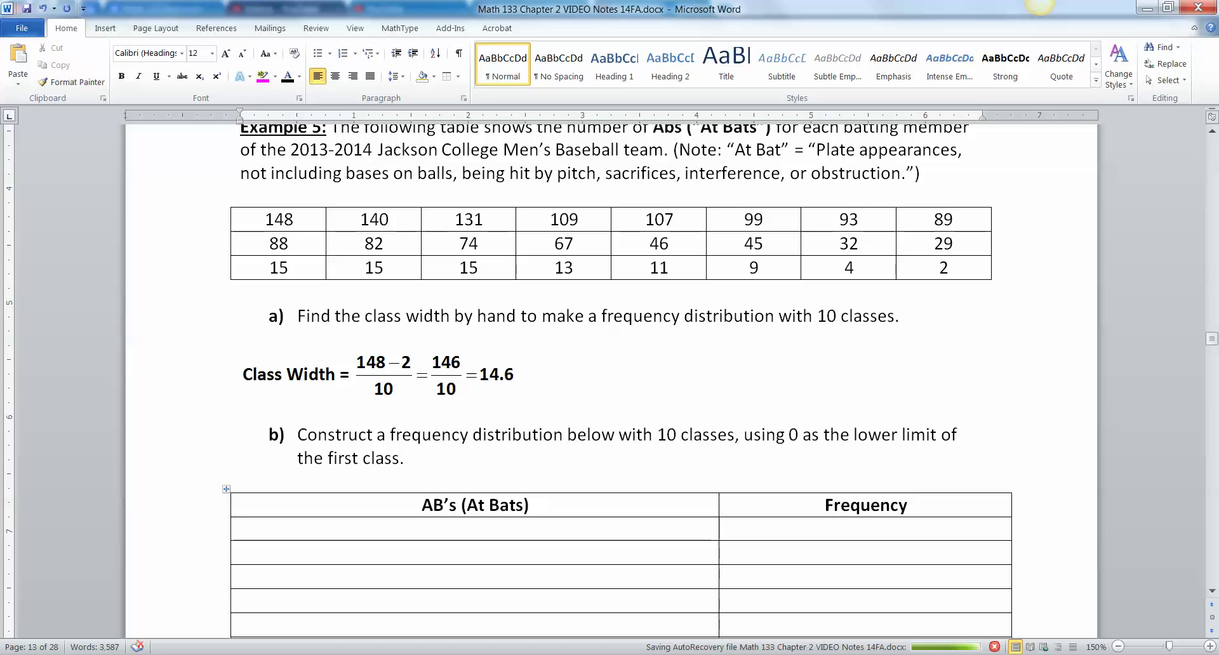
pyautogui.click(241, 529)
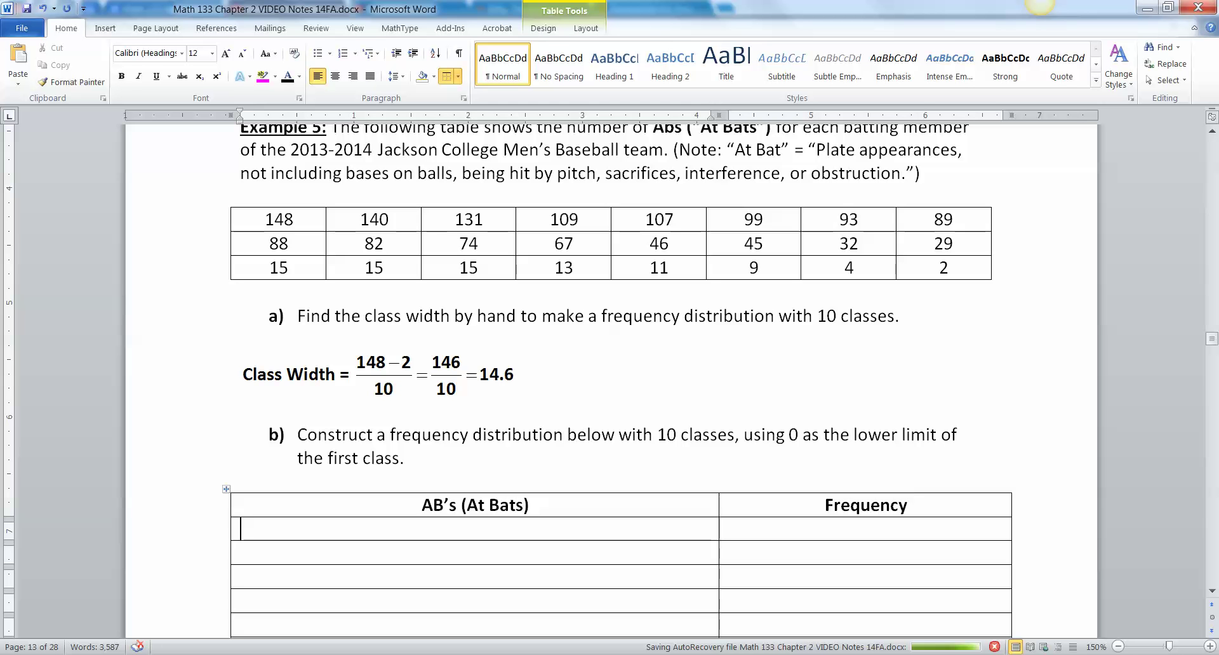
pyautogui.moveTo(789, 435); pyautogui.dragTo(937, 436)
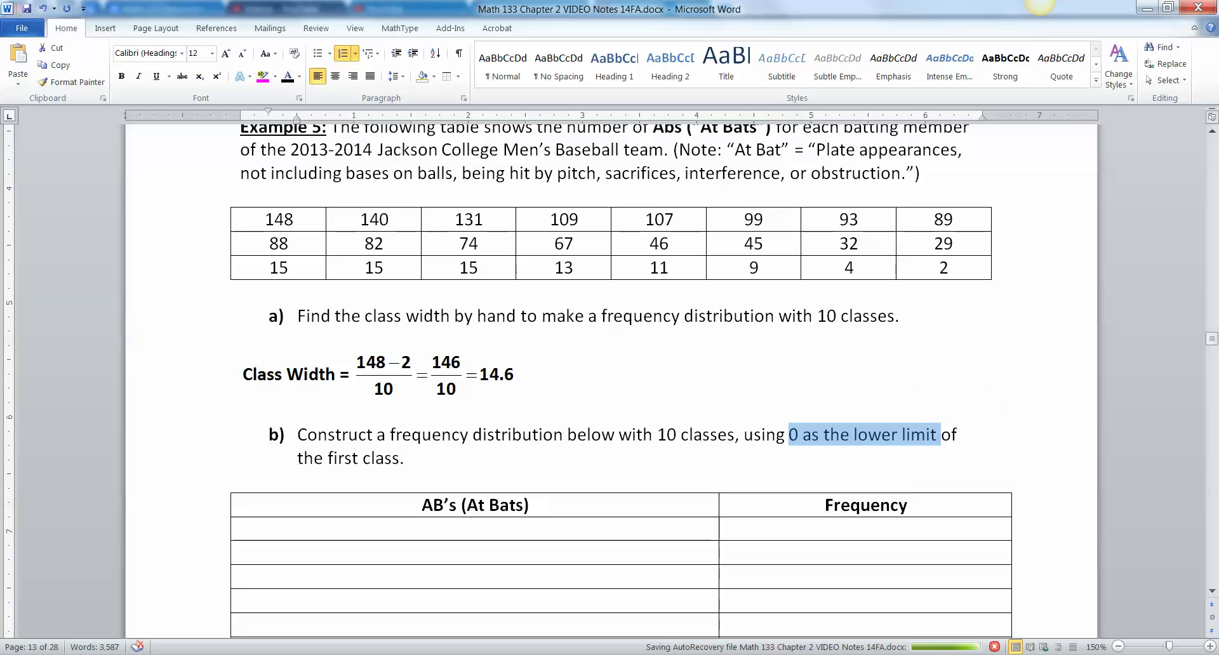
pyautogui.hotkey('ctrl', 'b')
pyautogui.press('Down')
# Step: Center the contents of all ten empty rows in both columns of part b's frequency table
pyautogui.scroll(-1, 242, 471)
pyautogui.moveTo(243, 471); pyautogui.dragTo(882, 573)
pyautogui.scroll(-2, 457, 504)
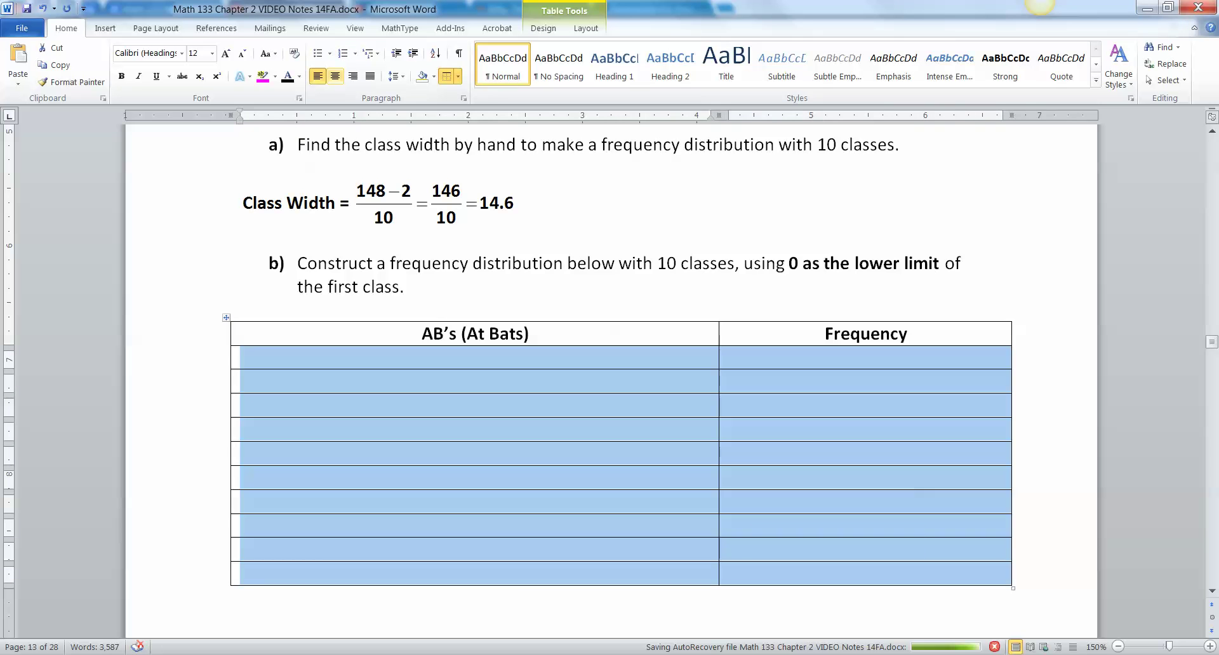
pyautogui.click(335, 76)
# Step: Start the first class with "0-" in the AB's column and make all ten rows below the table header bold
pyautogui.click(476, 357)
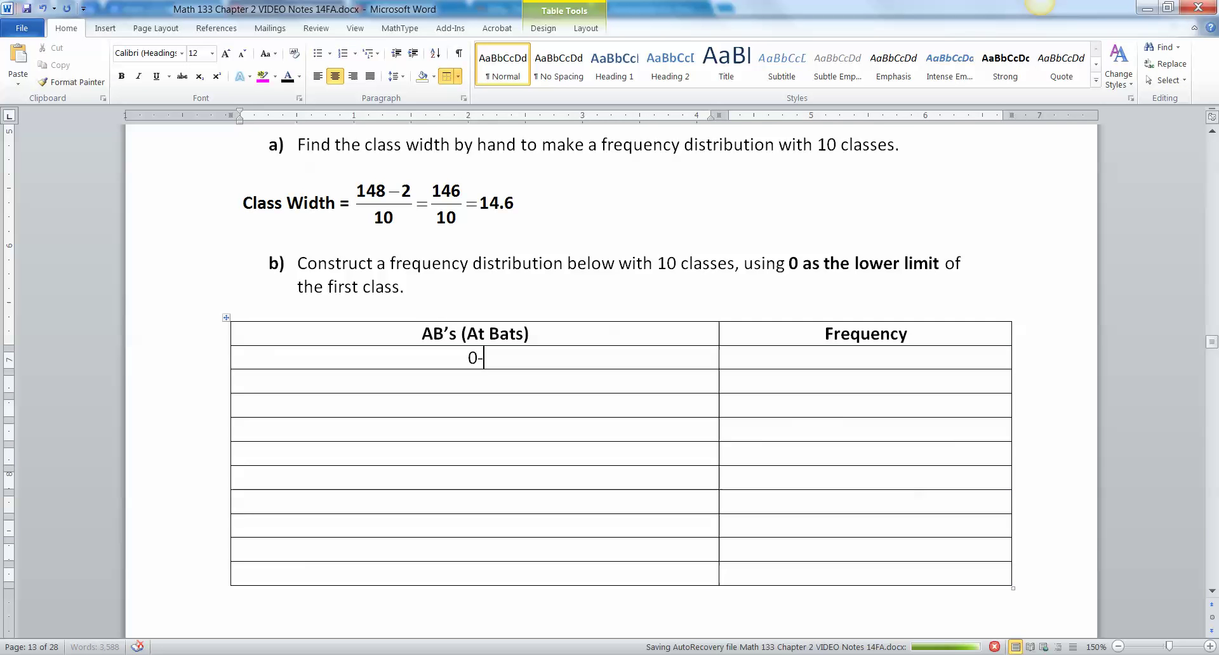
pyautogui.hotkey('shift', 'Down')
pyautogui.hotkey('shift', 'Down')
pyautogui.hotkey('shift', 'Down')
pyautogui.hotkey('shift', 'Down')
pyautogui.hotkey('shift', 'Down')
pyautogui.hotkey('shift', 'Down')
pyautogui.hotkey('shift', 'Right')
pyautogui.hotkey('shift', 'Down')
pyautogui.hotkey('shift', 'Down')
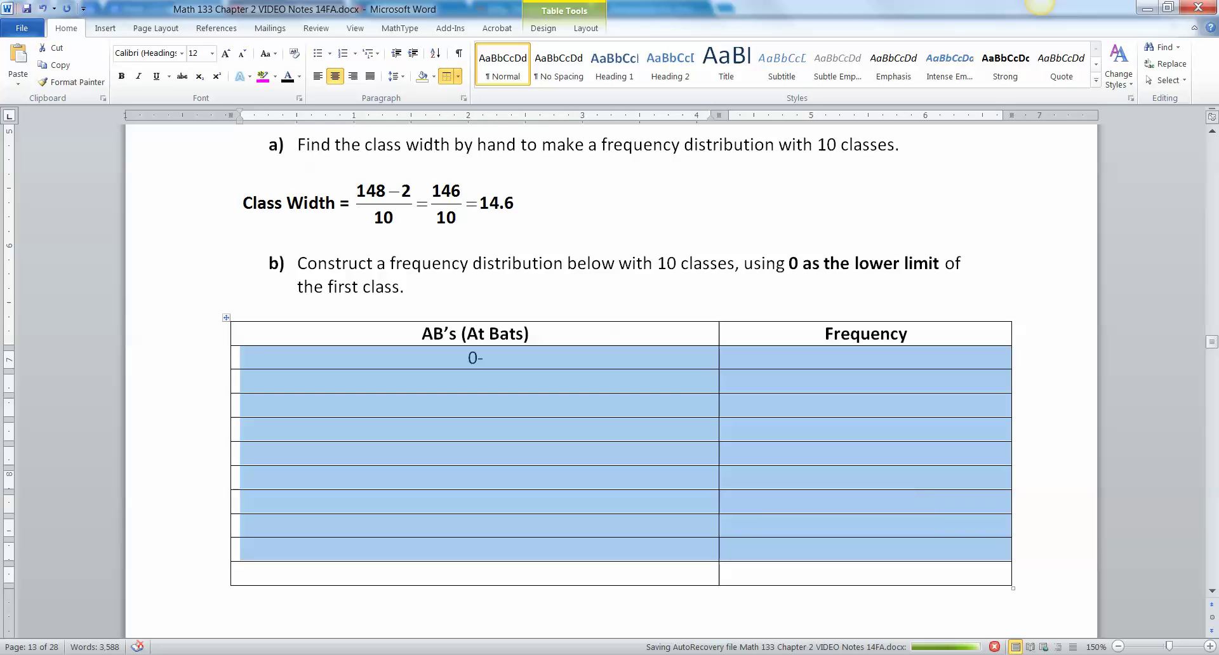
pyautogui.hotkey('shift', 'Down')
# Step: Add "Round UP! To 15" after the 14.6 in the class width equation and make the 15 bold
pyautogui.click(518, 203)
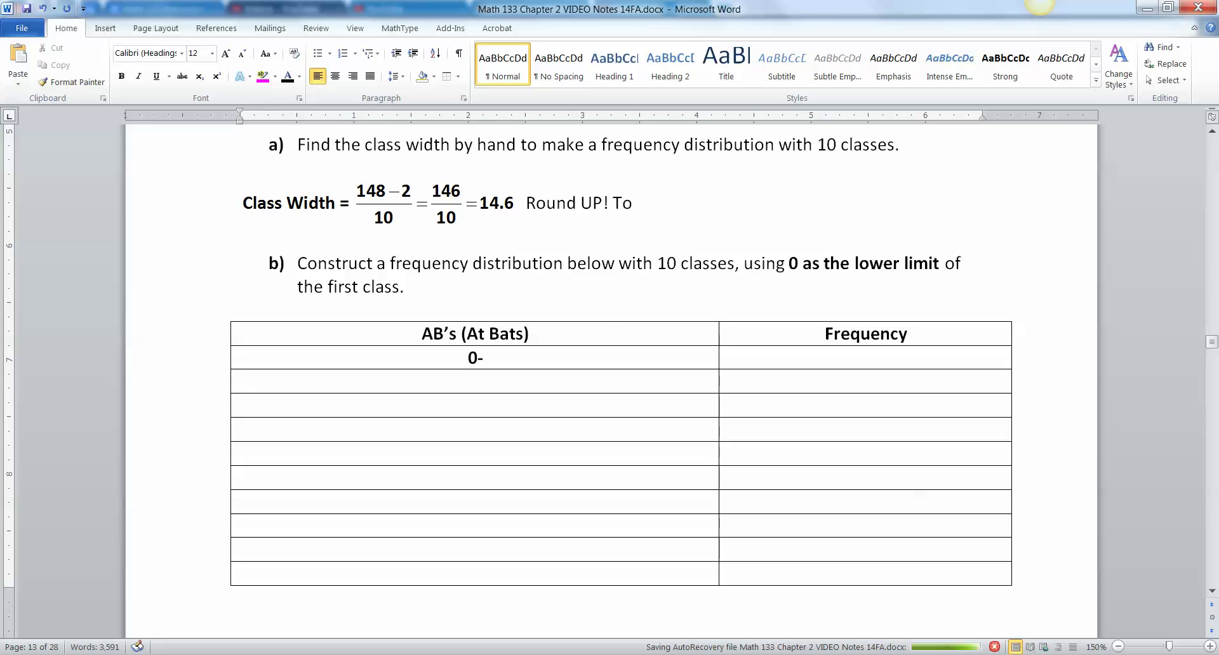
pyautogui.write('Round UP! To 15')
pyautogui.doubleClick(646, 202)
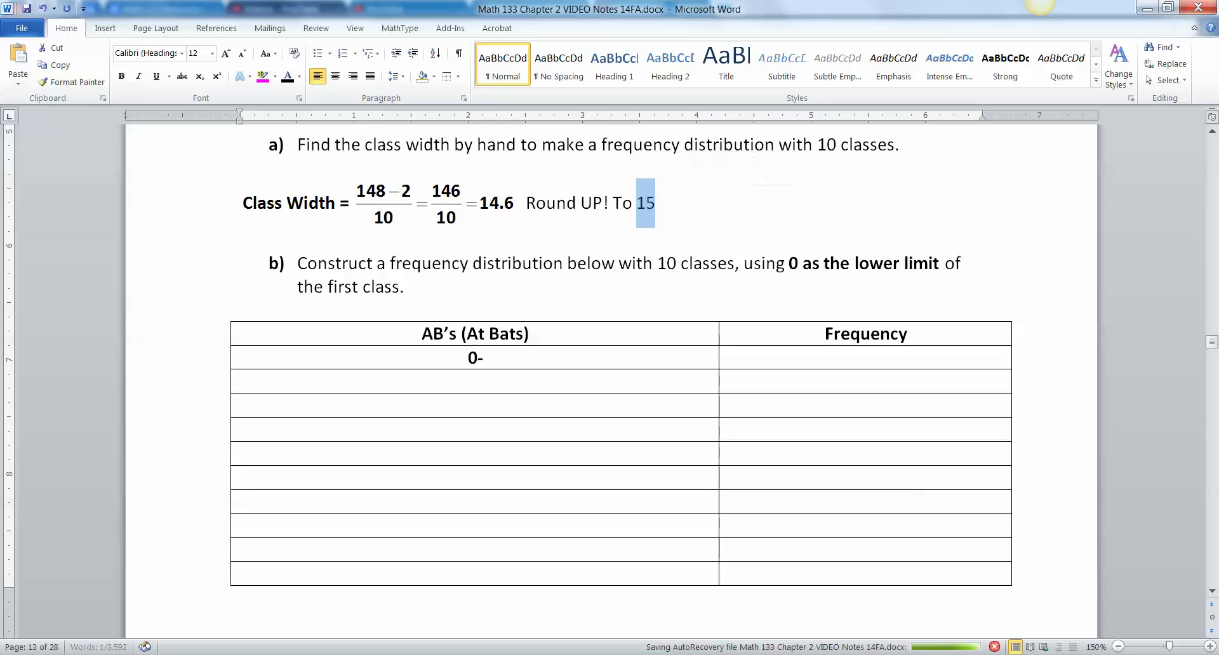
# Step: Complete the first class in the AB's column as 0-14.999999
pyautogui.click(484, 358)
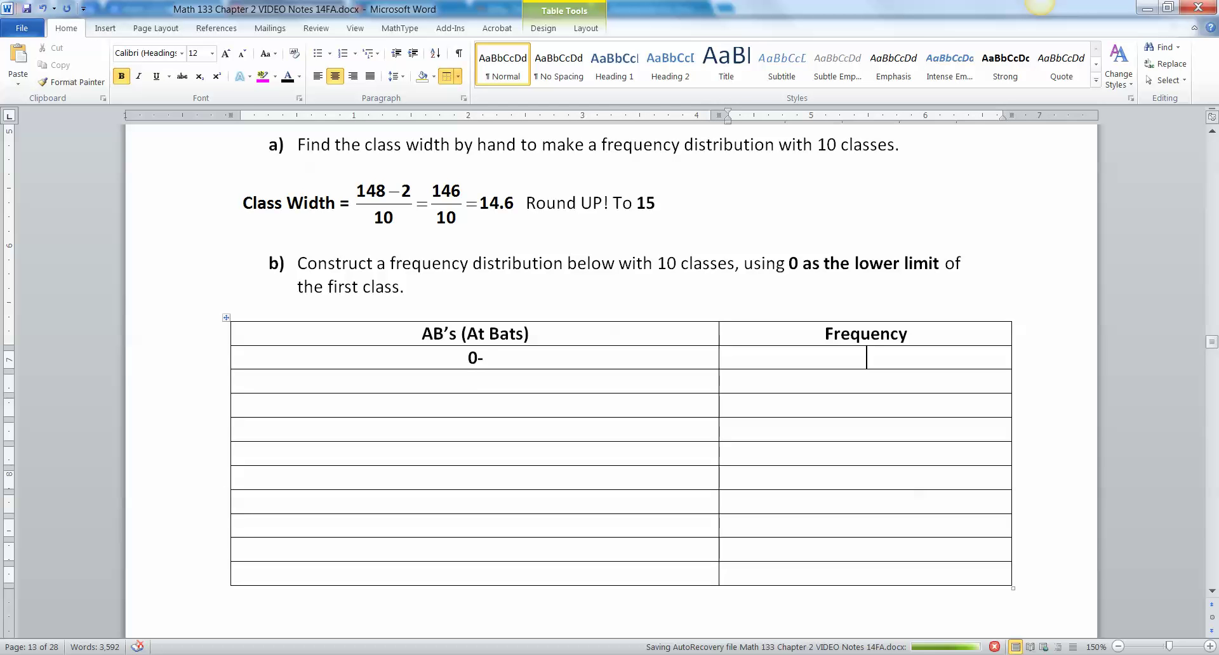
pyautogui.write('15')
pyautogui.write('4.999999')
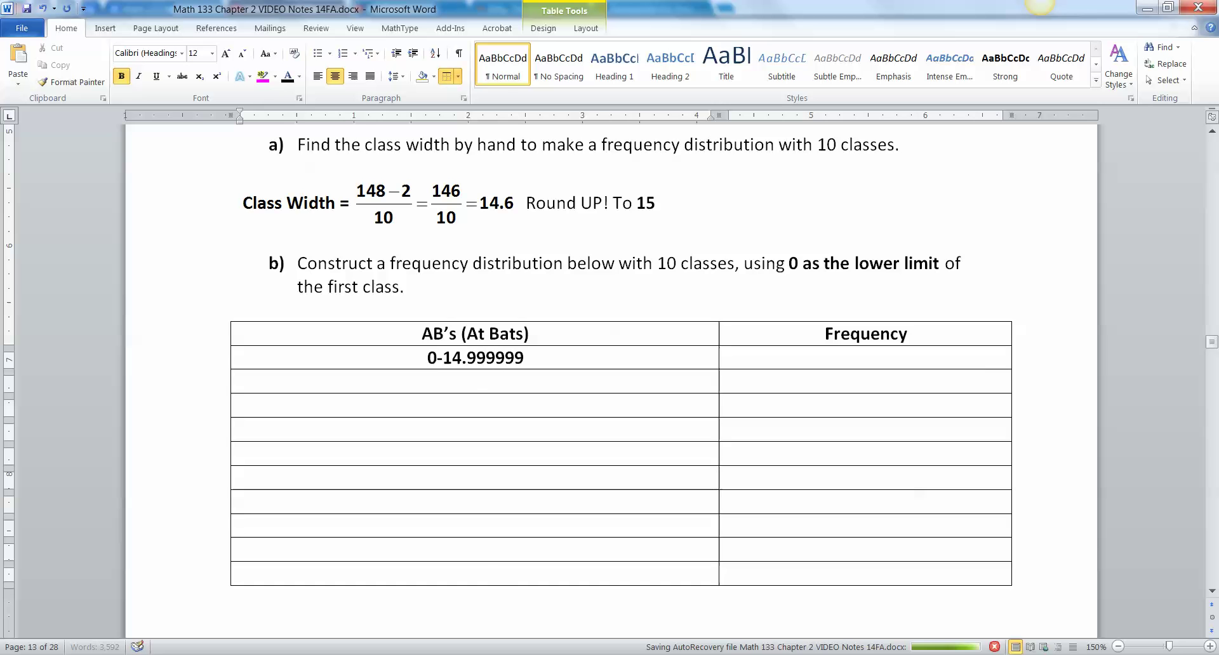
# Step: Enter the lower class limits 15, 30, 45, 60, 75, 90, 105, 120 and 135 down the remaining rows of the AB's column
pyautogui.press('Down')
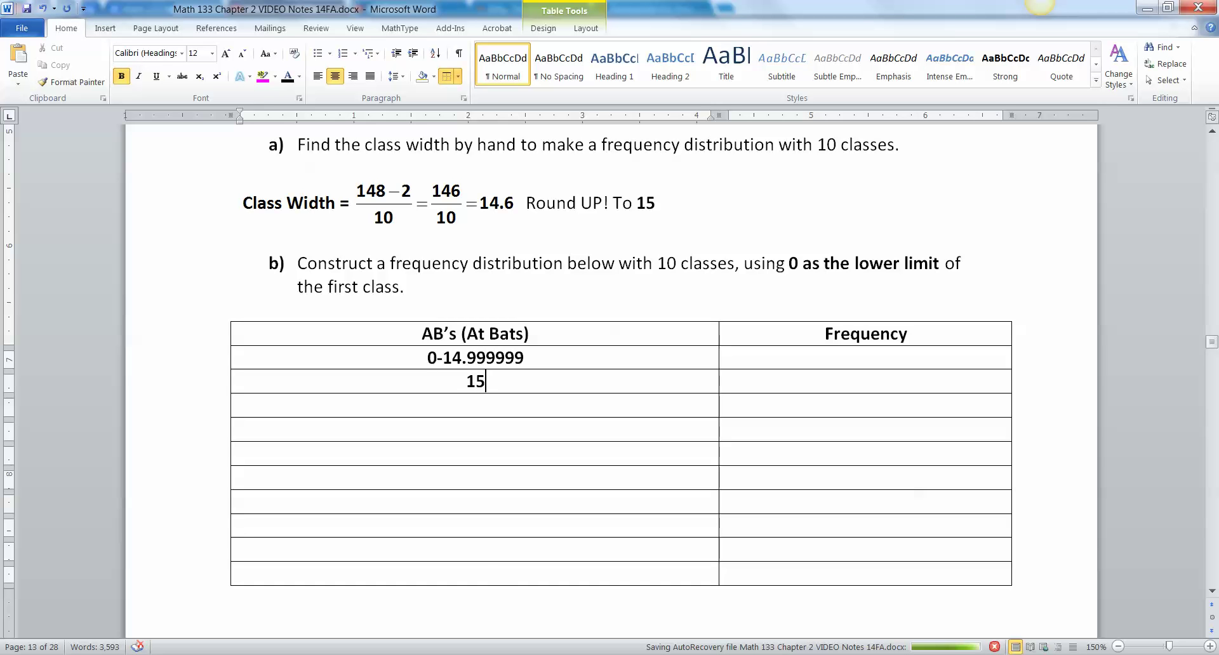
pyautogui.write('30')
pyautogui.click(476, 429)
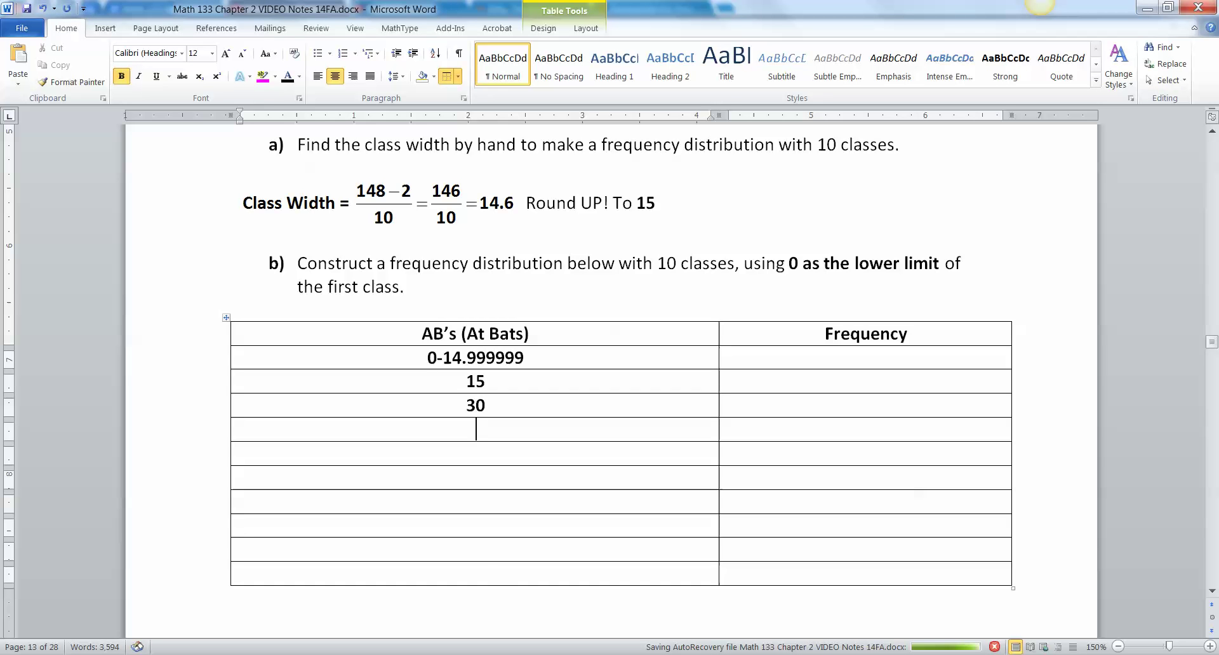
pyautogui.write('45')
pyautogui.click(476, 453)
pyautogui.write('60')
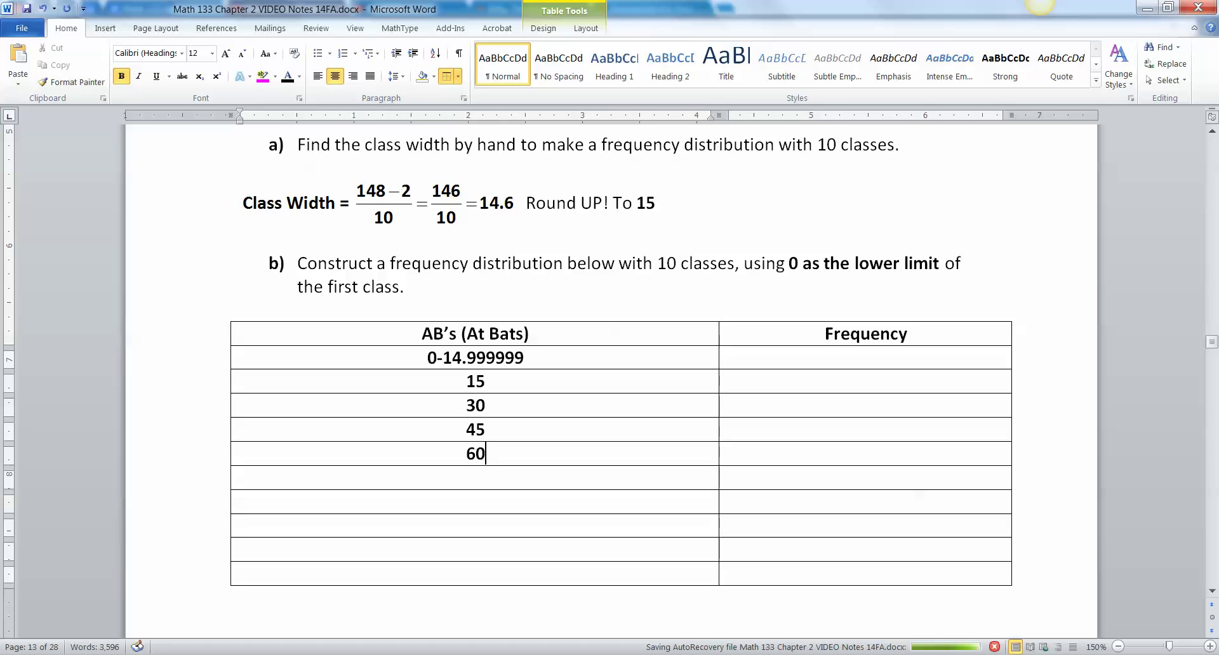
pyautogui.click(477, 477)
pyautogui.write('75')
pyautogui.click(476, 501)
pyautogui.write('90')
pyautogui.click(476, 525)
pyautogui.write('105')
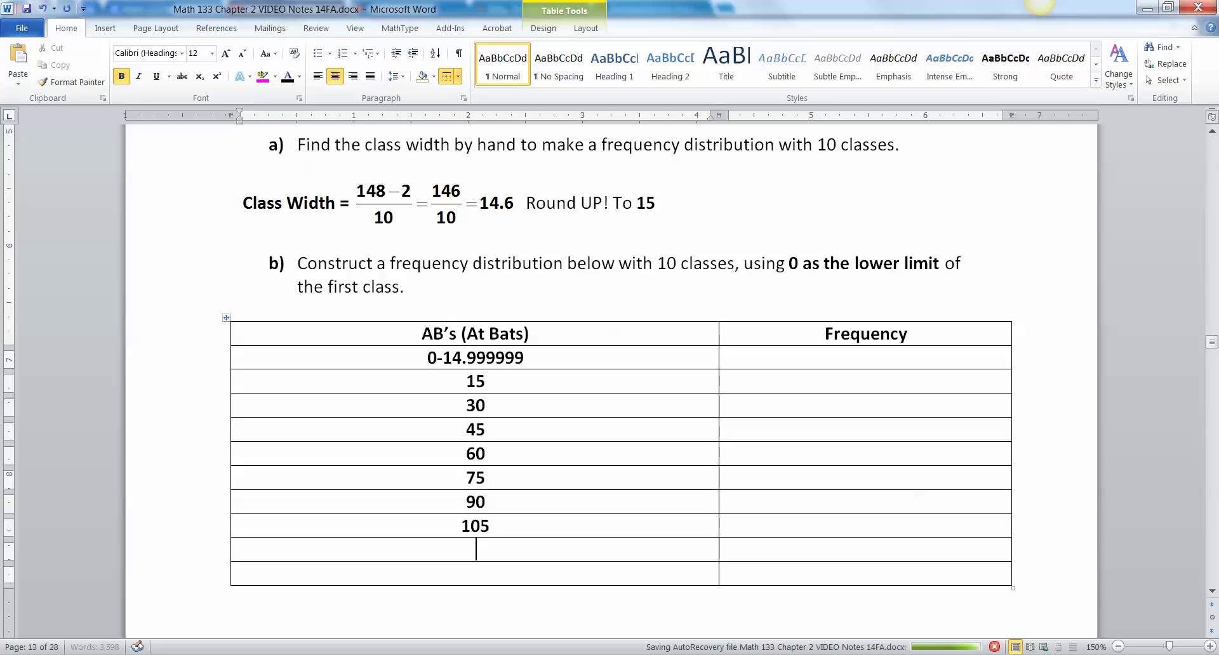
pyautogui.click(476, 550)
pyautogui.write('120')
pyautogui.click(476, 573)
pyautogui.write('135')
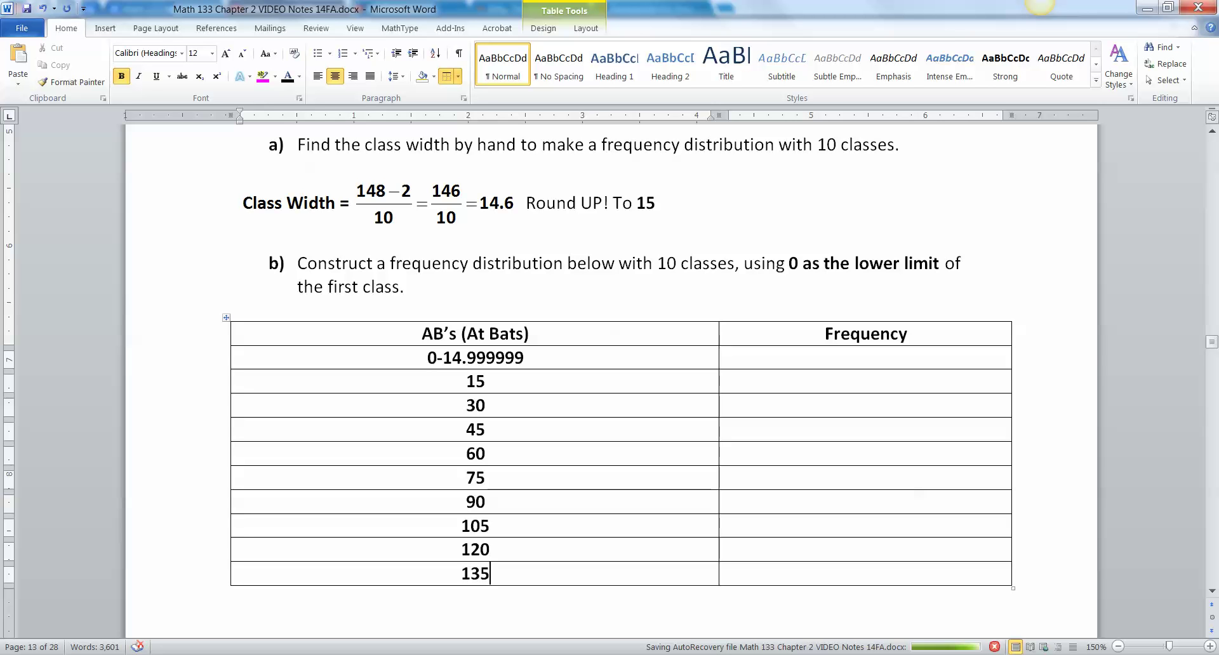
# Step: Shorten the first class's upper limit to 14.9
pyautogui.moveTo(525, 357); pyautogui.dragTo(476, 357)
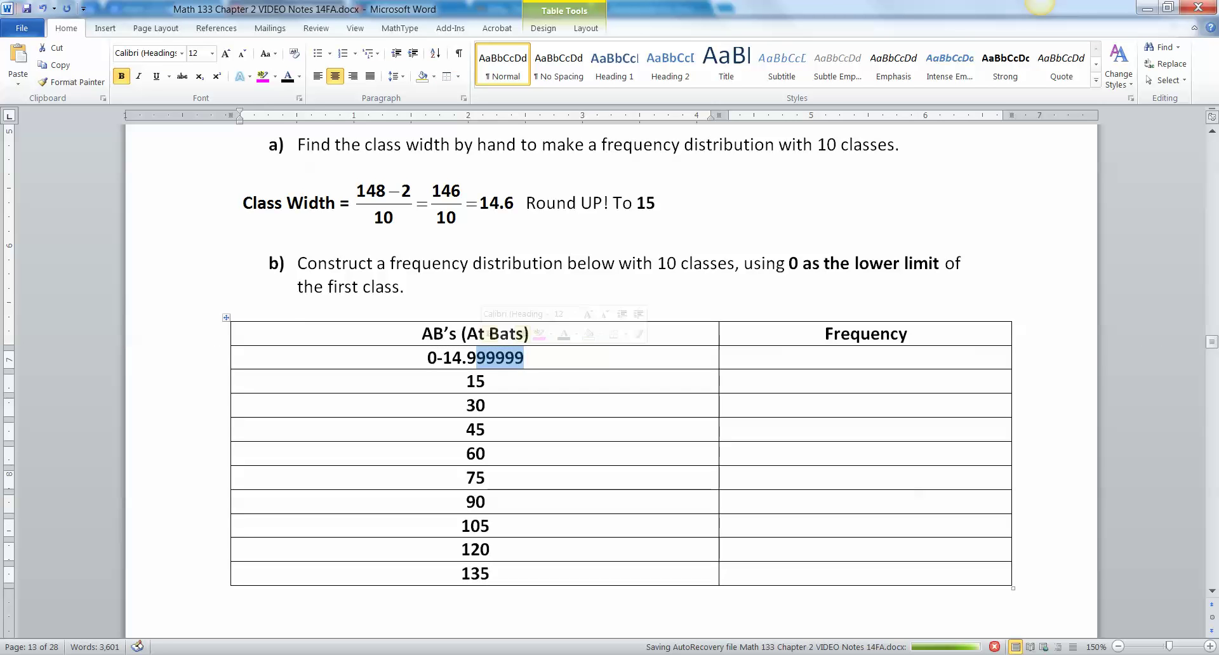
pyautogui.press('BackSpace')
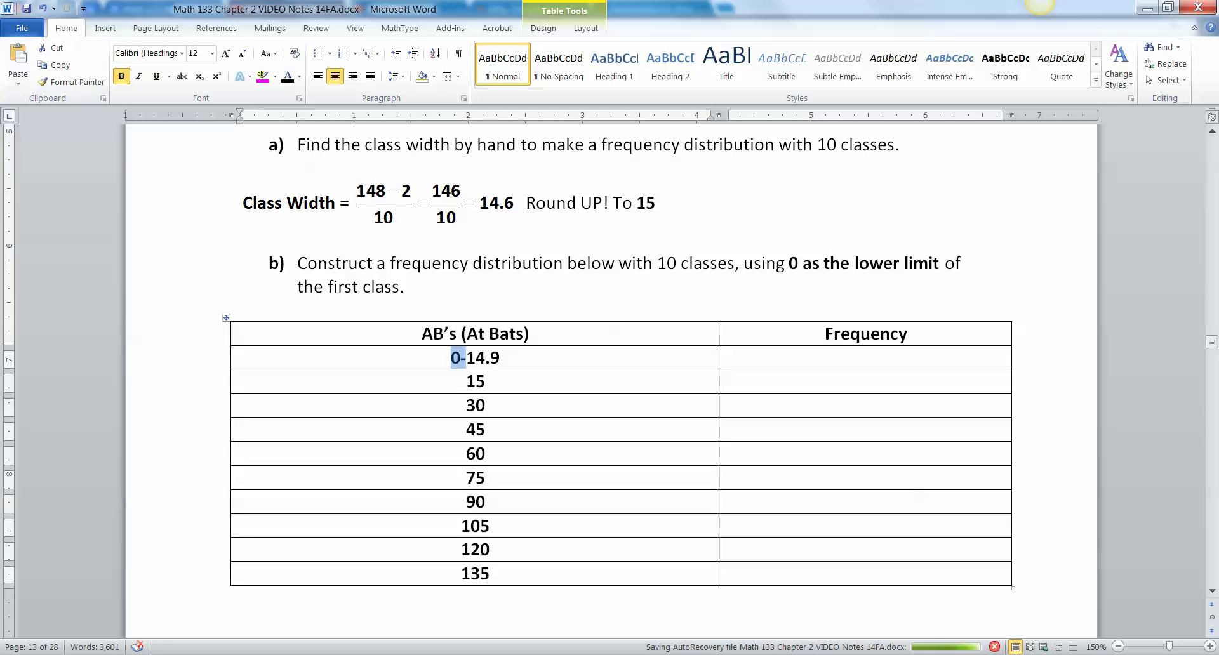
# Step: Check the lower class limits one after another in the first rows of the AB's column
pyautogui.click(462, 358)
pyautogui.doubleClick(476, 381)
pyautogui.click(486, 382)
pyautogui.moveTo(486, 382); pyautogui.dragTo(466, 406)
pyautogui.click(486, 406)
pyautogui.doubleClick(476, 429)
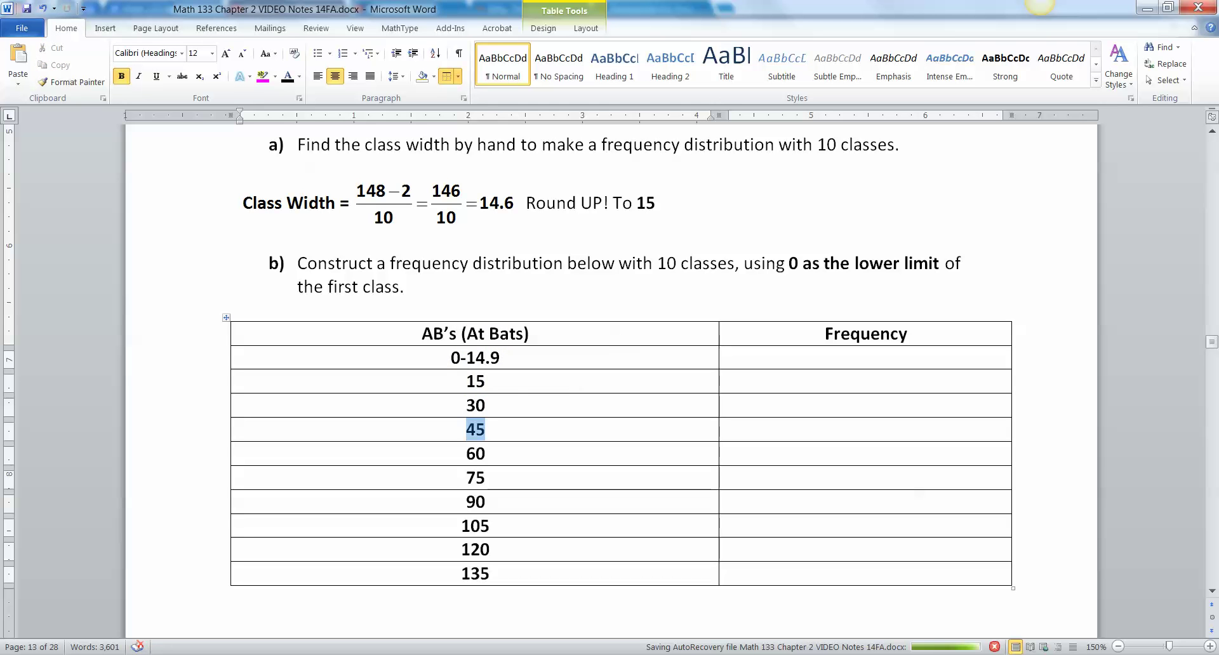
pyautogui.click(487, 454)
# Step: Append a hyphen to each lower class limit from 15 through 135 in the AB's column
pyautogui.click(486, 382)
pyautogui.write('-')
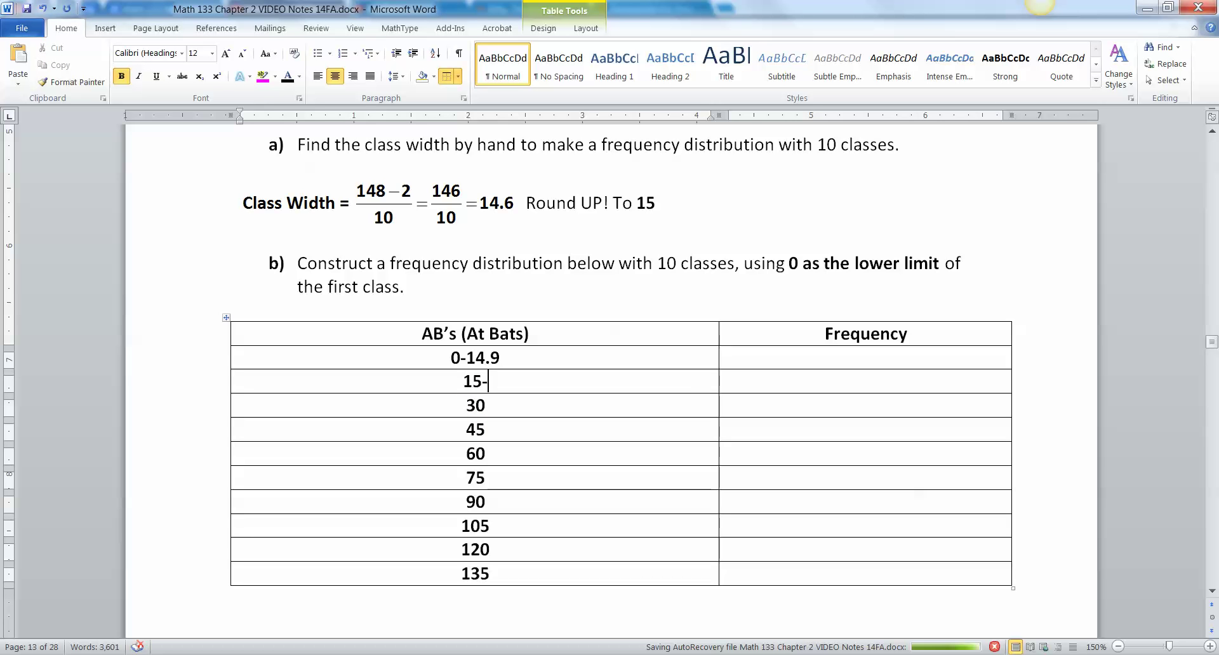
pyautogui.write('-')
pyautogui.press('Down')
pyautogui.write('-')
pyautogui.press('Down')
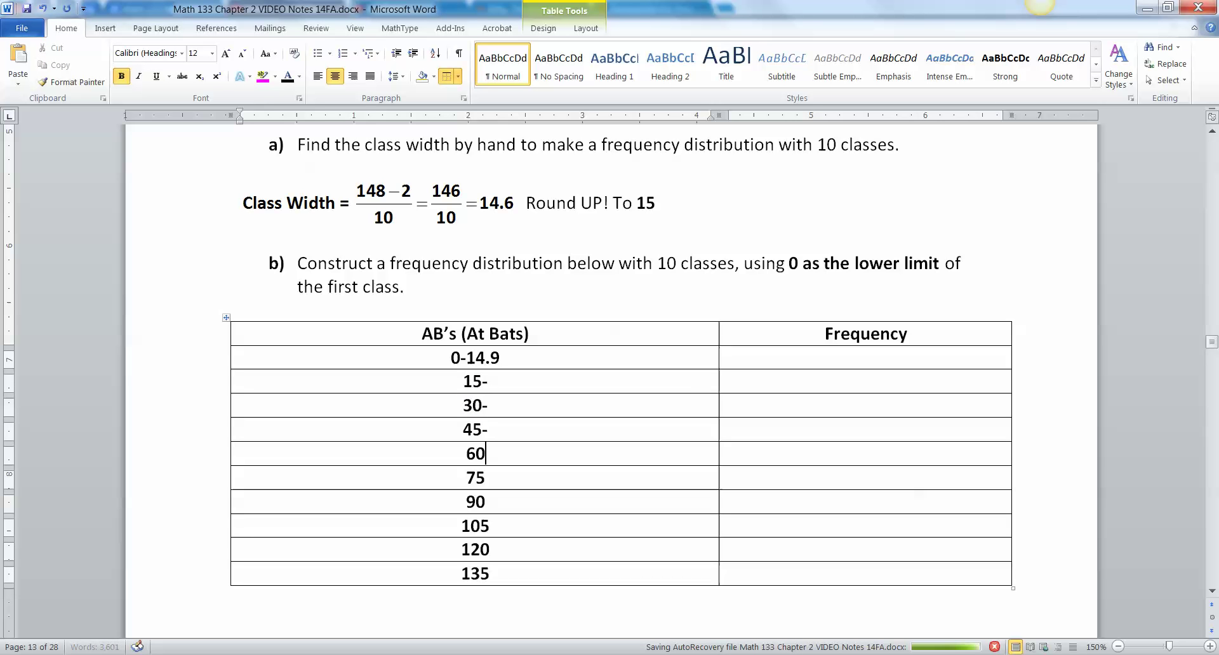
pyautogui.write('-')
pyautogui.press('Down')
pyautogui.write('-')
pyautogui.press('Down')
pyautogui.write('-')
pyautogui.press('Down')
pyautogui.write('-')
pyautogui.press('Down')
pyautogui.write('-')
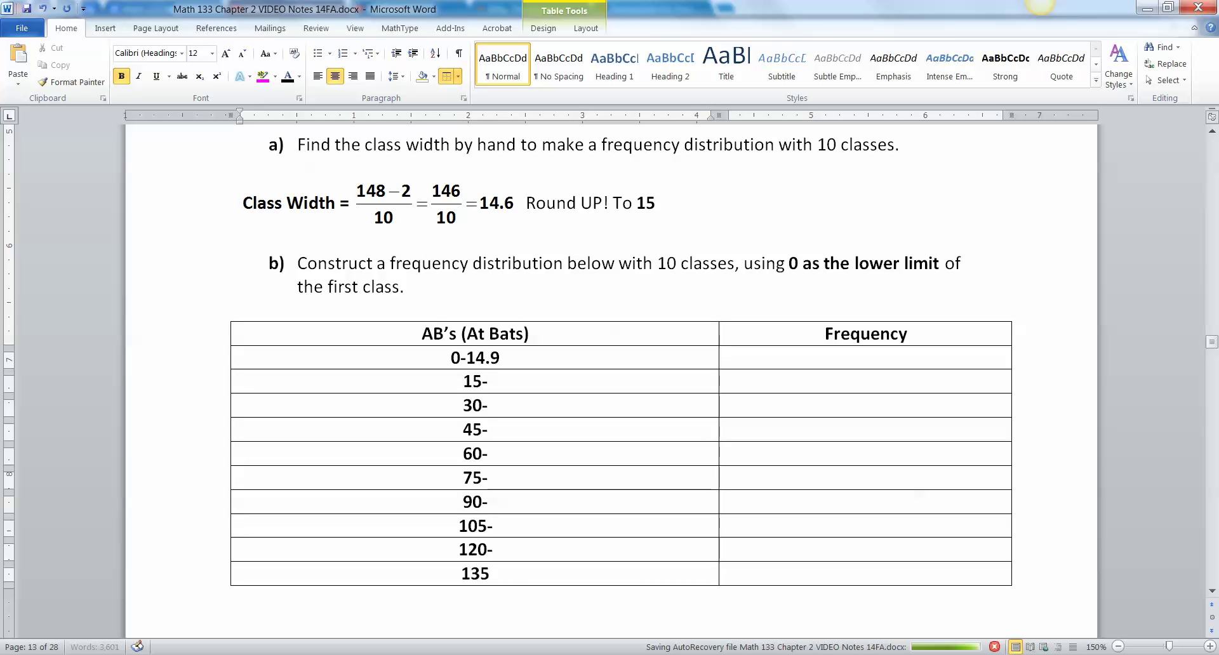
pyautogui.press('Down')
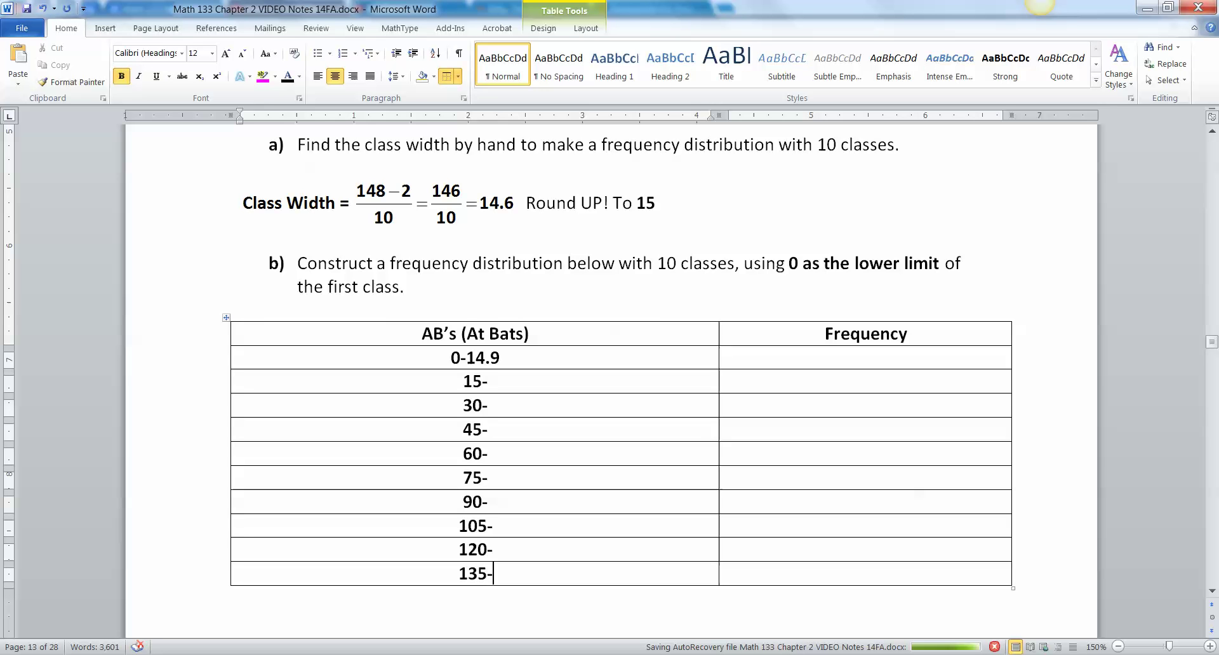
pyautogui.doubleClick(473, 381)
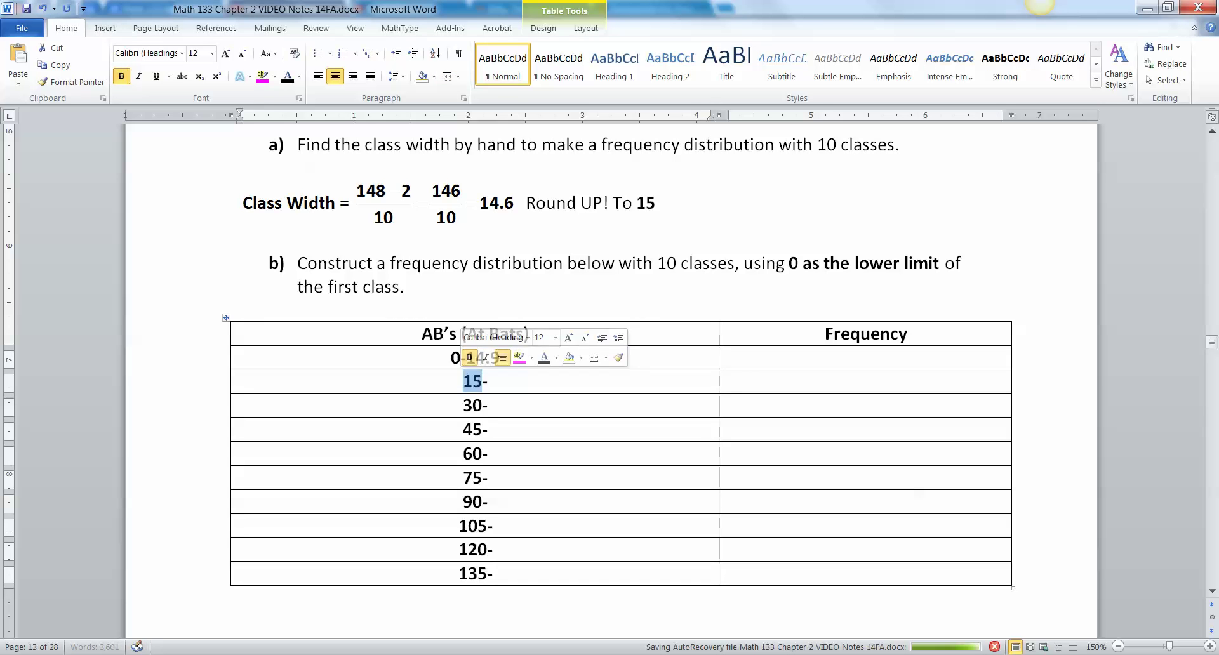
# Step: Complete the class starting at 15 in the AB's column with the upper limit 29.9
pyautogui.click(462, 381)
pyautogui.moveTo(500, 357); pyautogui.dragTo(467, 358)
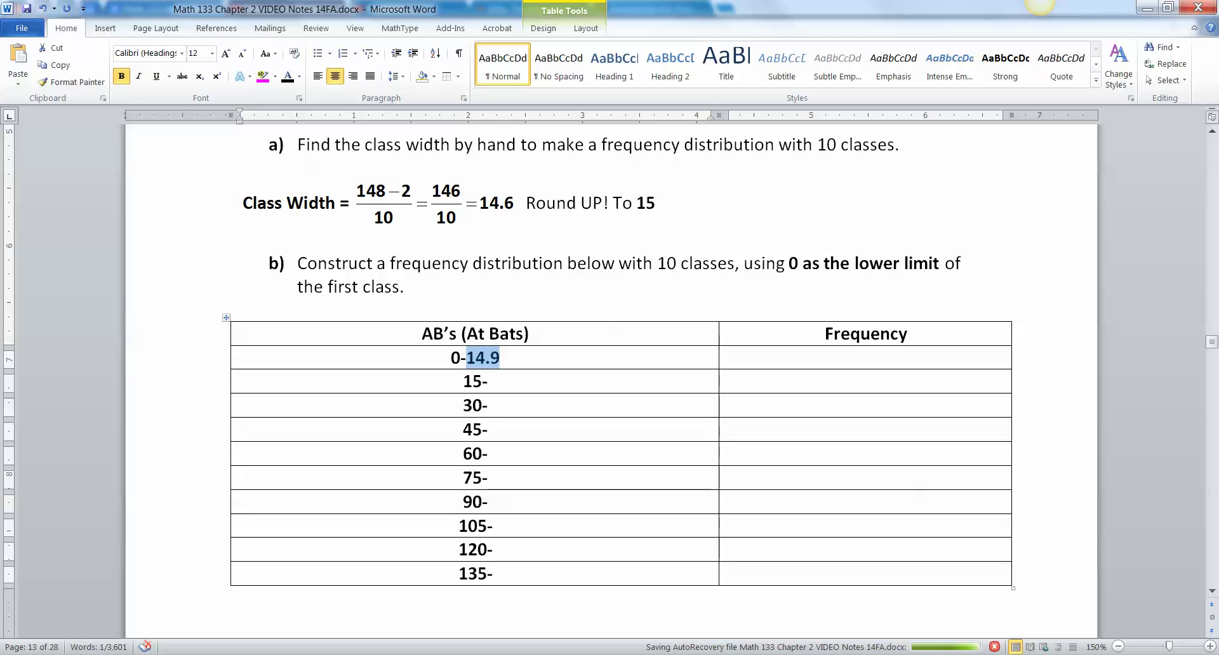
pyautogui.click(488, 381)
pyautogui.doubleClick(472, 405)
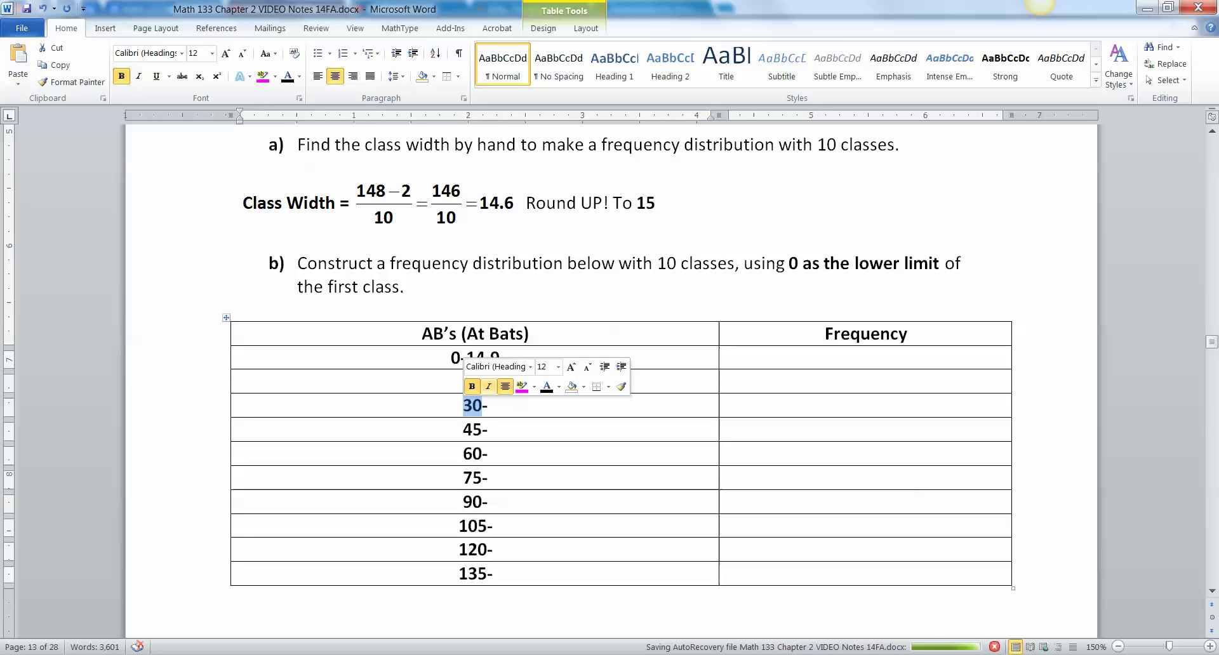
pyautogui.click(488, 381)
pyautogui.write('29.99')
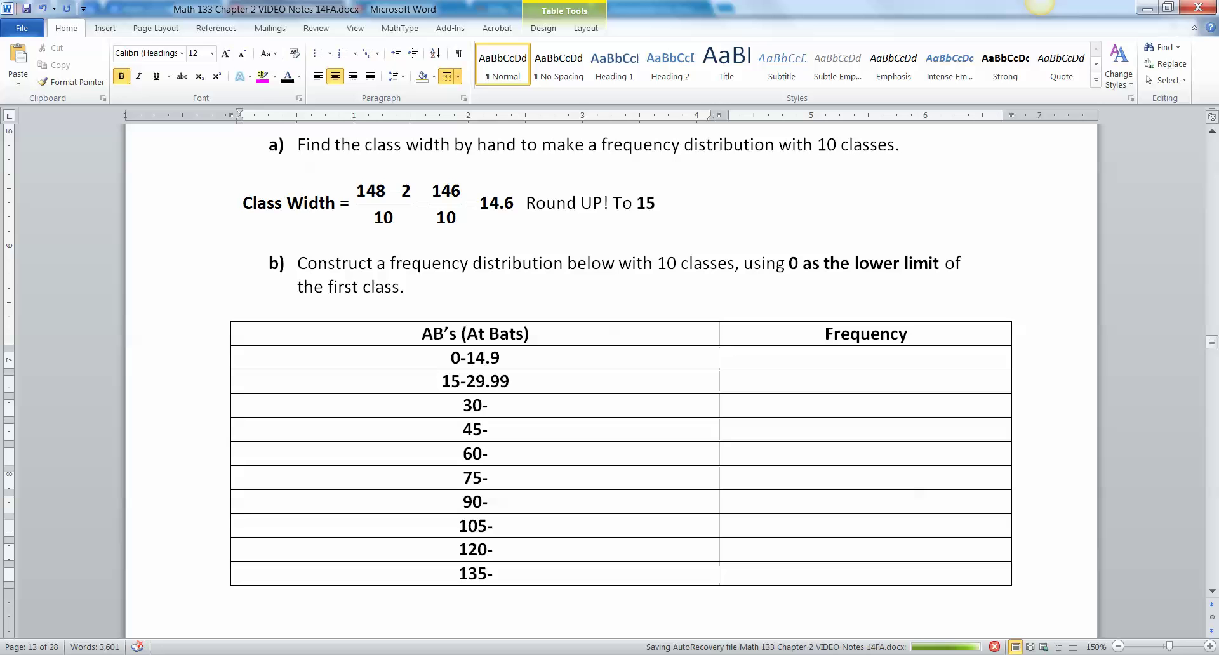
pyautogui.press('BackSpace')
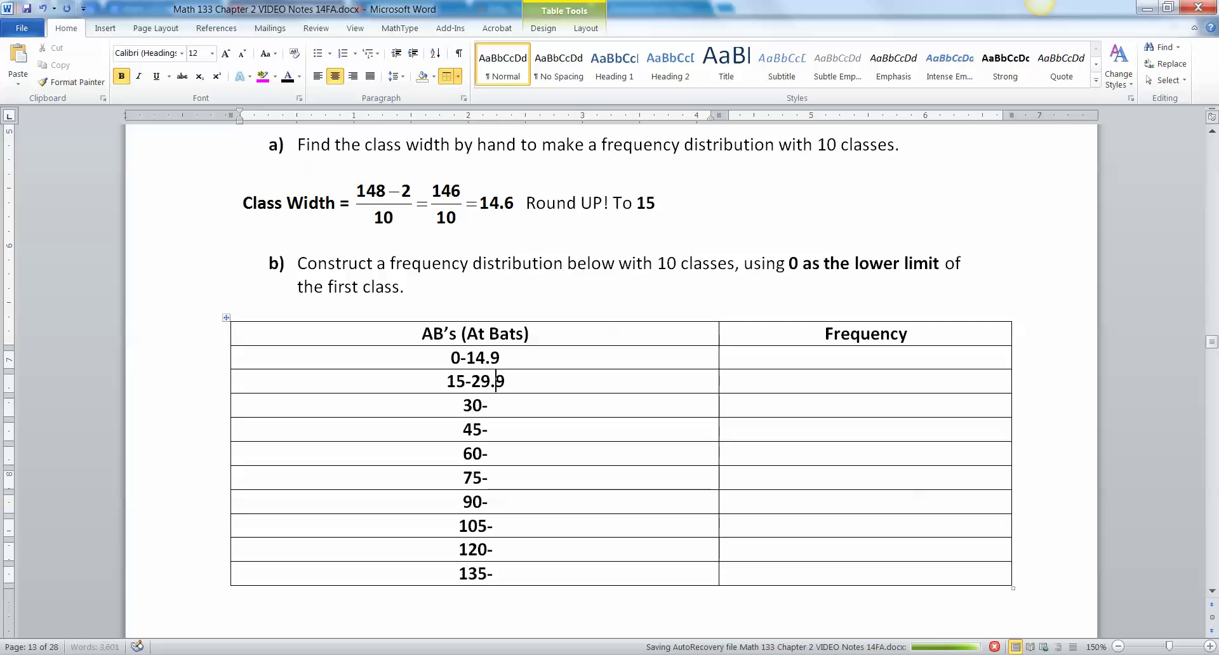
# Step: Enter the upper limits 44.9, 59.9, 74.9, 89.9 and 104.9 for the classes starting at 30, 45, 60, 75 and 90
pyautogui.write('44.9')
pyautogui.click(488, 430)
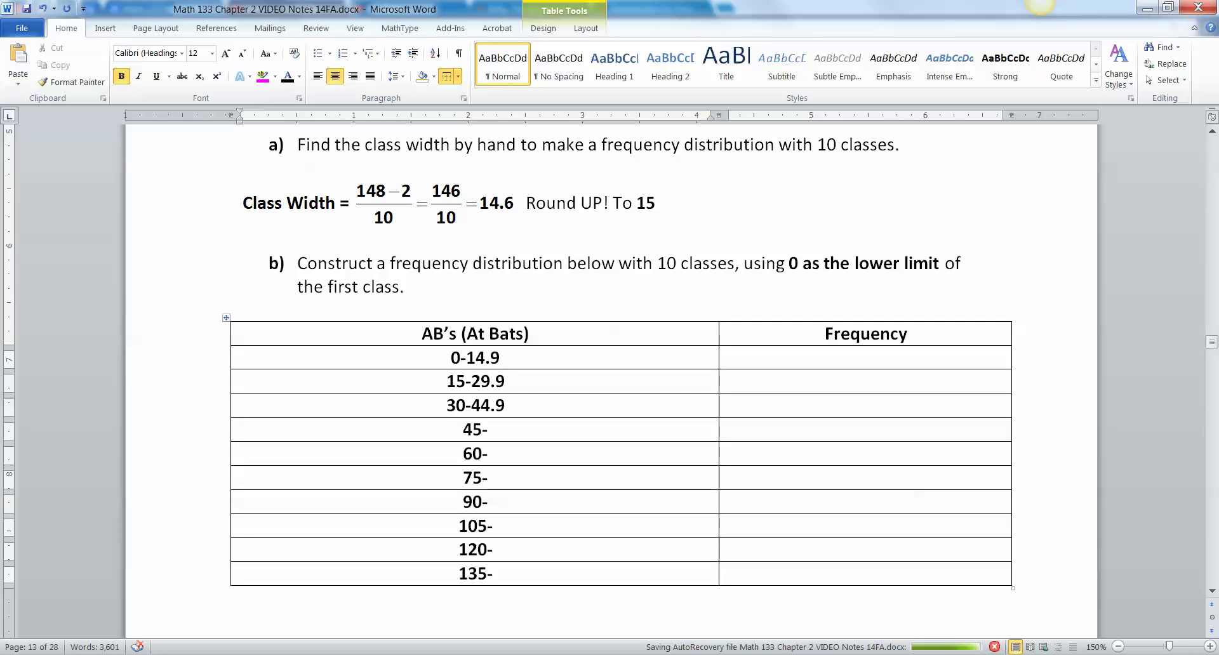
pyautogui.write('59.9')
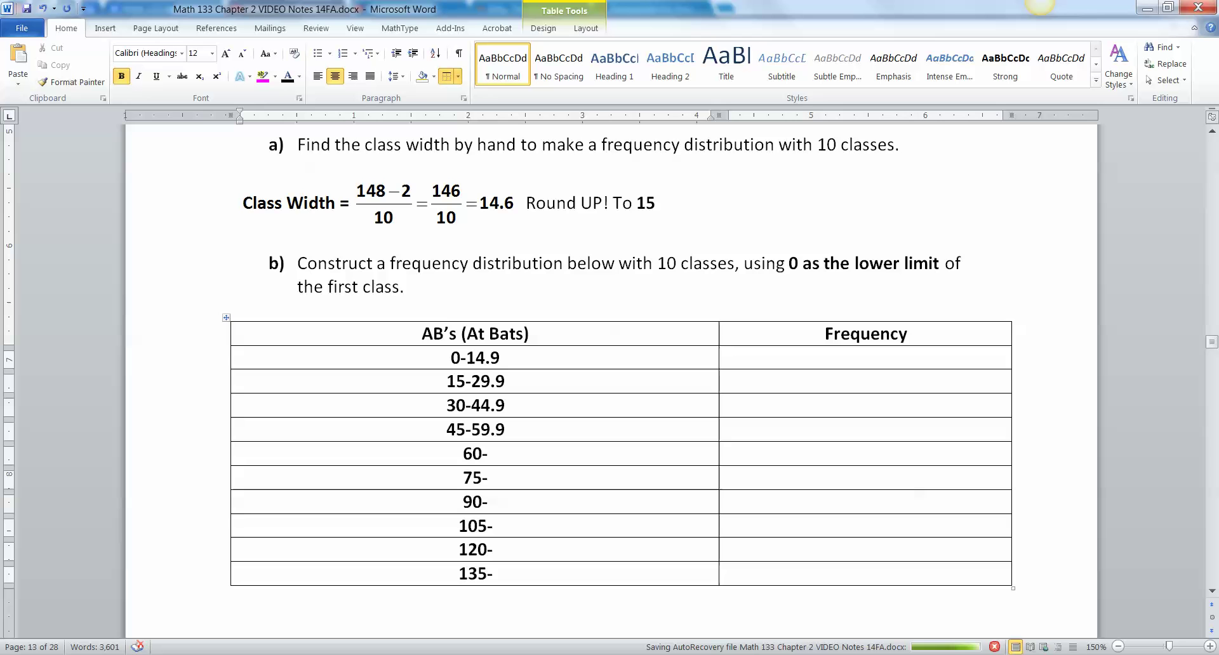
pyautogui.write('74.9')
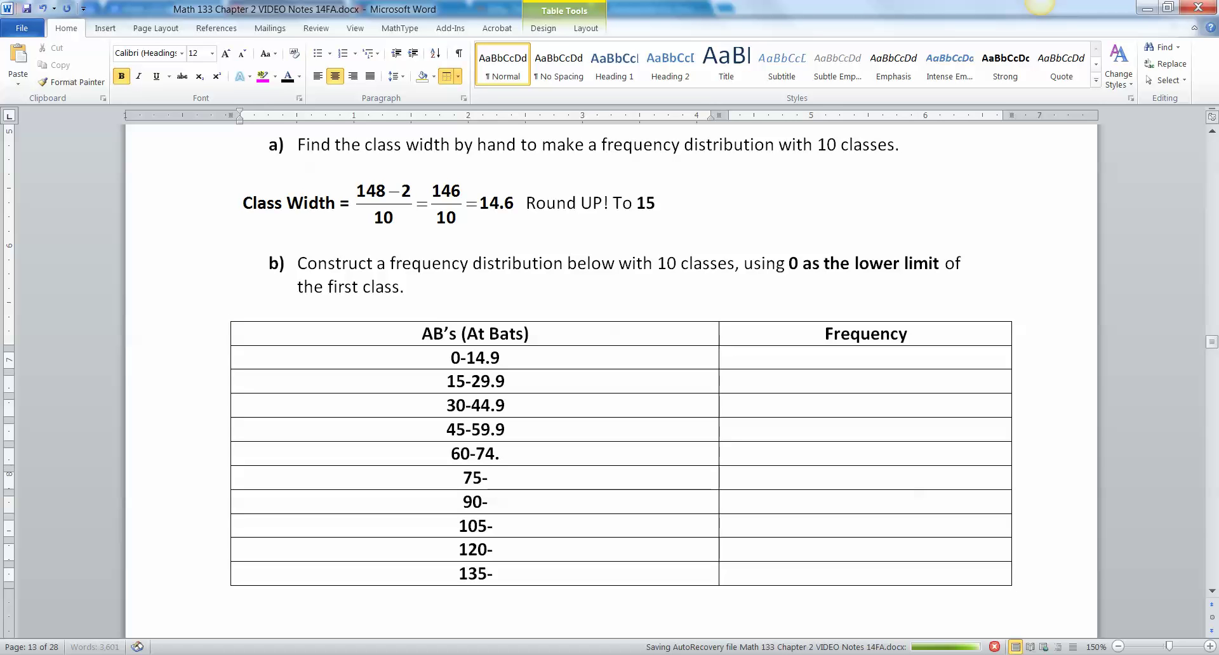
pyautogui.click(488, 478)
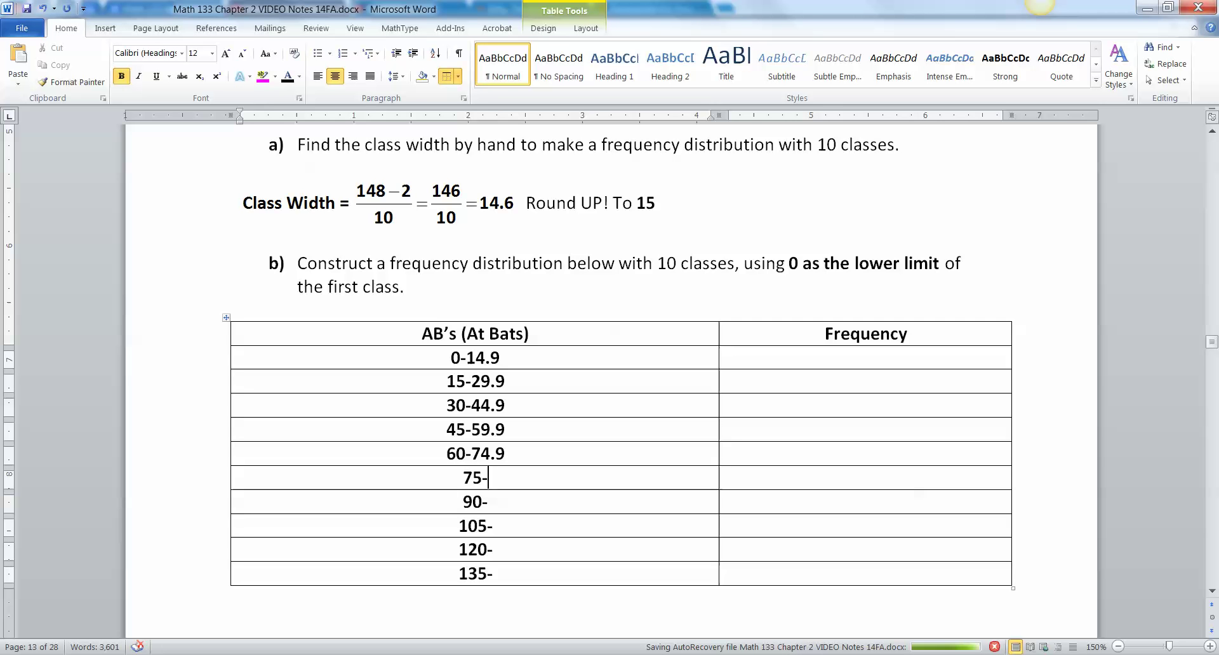
pyautogui.write('89.9104.9')
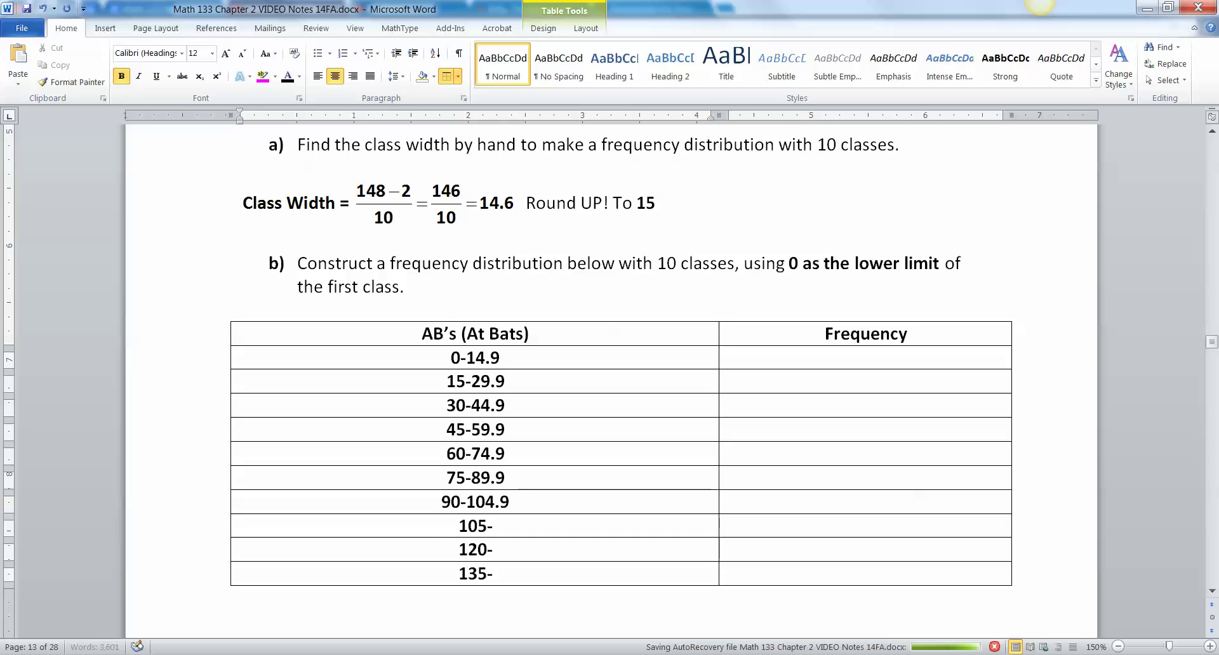
# Step: Enter the upper limits 119.9, 134.9 and 149.9 for the last three classes, starting at 105, 120 and 135
pyautogui.click(494, 526)
pyautogui.write('119.9')
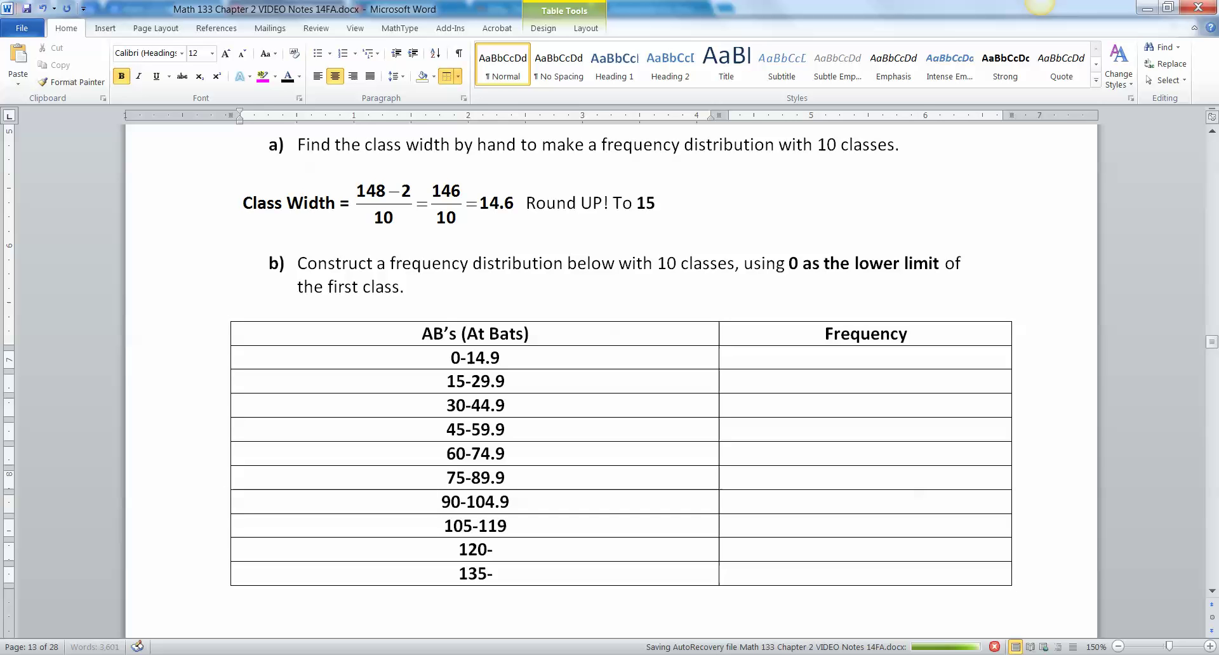
pyautogui.click(494, 549)
pyautogui.write('134.9')
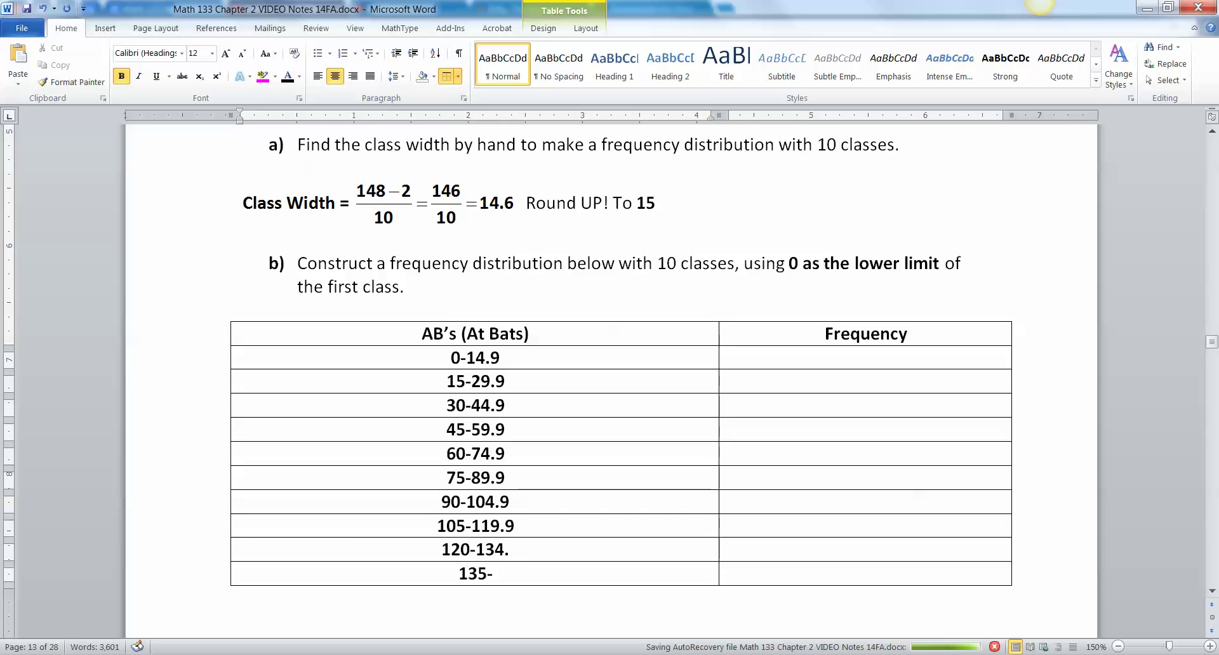
pyautogui.click(493, 574)
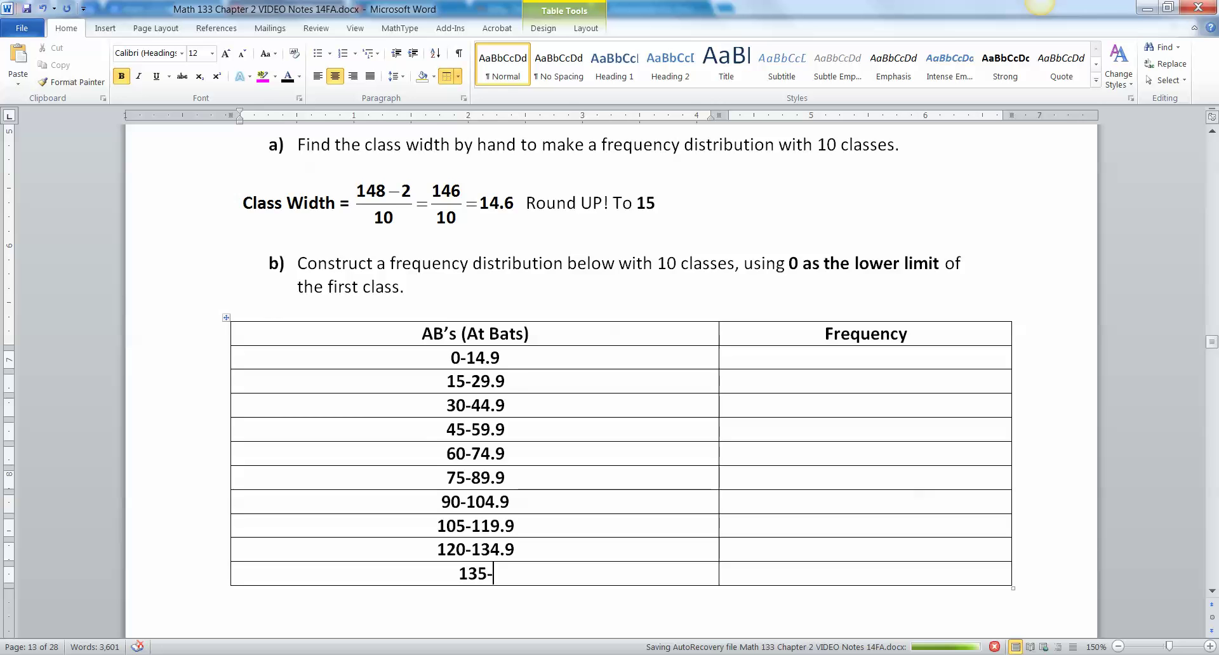
pyautogui.scroll(-3, 609, 355)
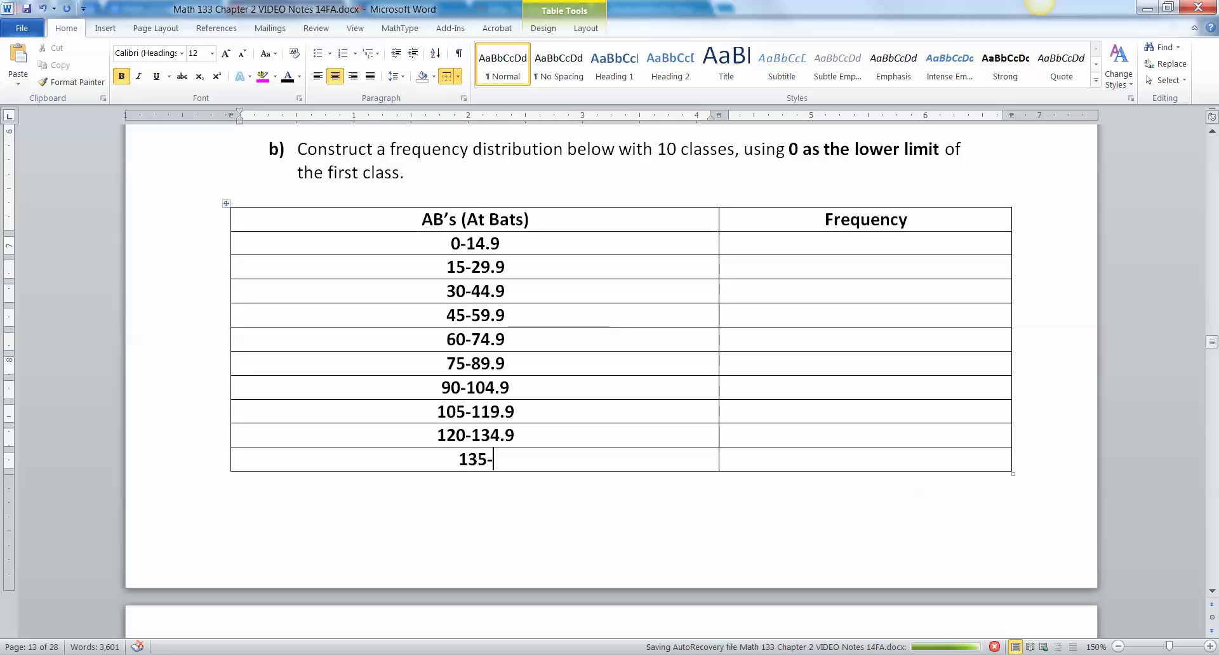
pyautogui.moveTo(490, 434)
pyautogui.mouseDown()
pyautogui.moveTo(485, 387)
pyautogui.moveTo(505, 436)
pyautogui.mouseUp()
pyautogui.click(499, 412)
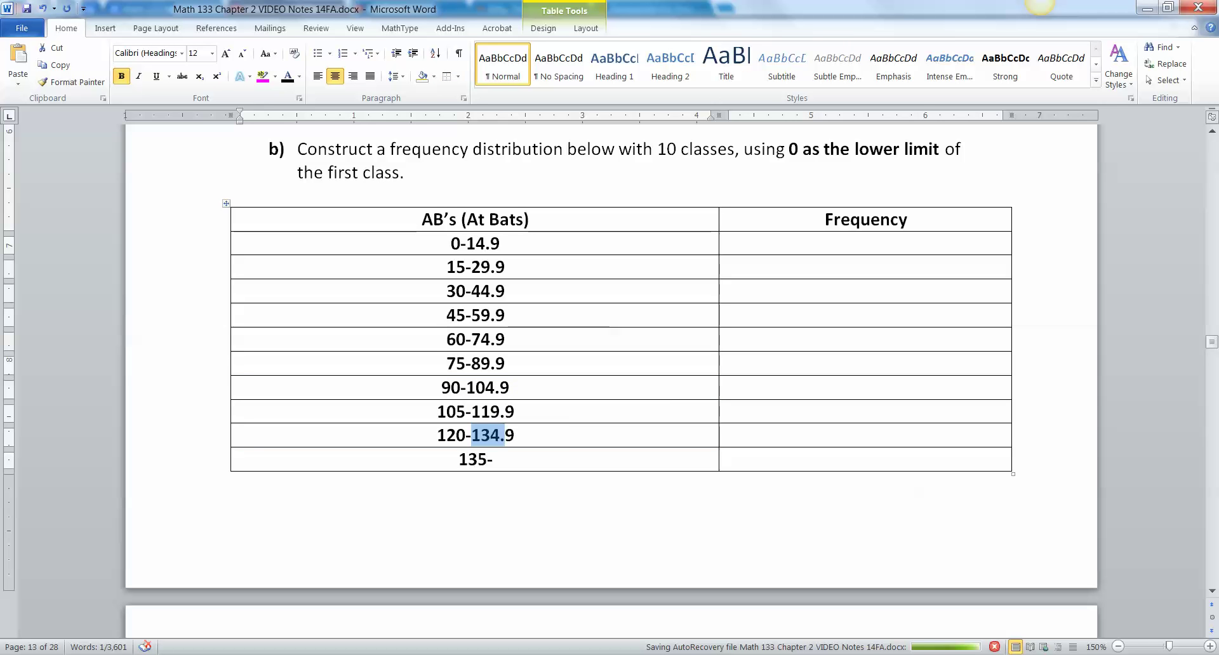
pyautogui.click(494, 460)
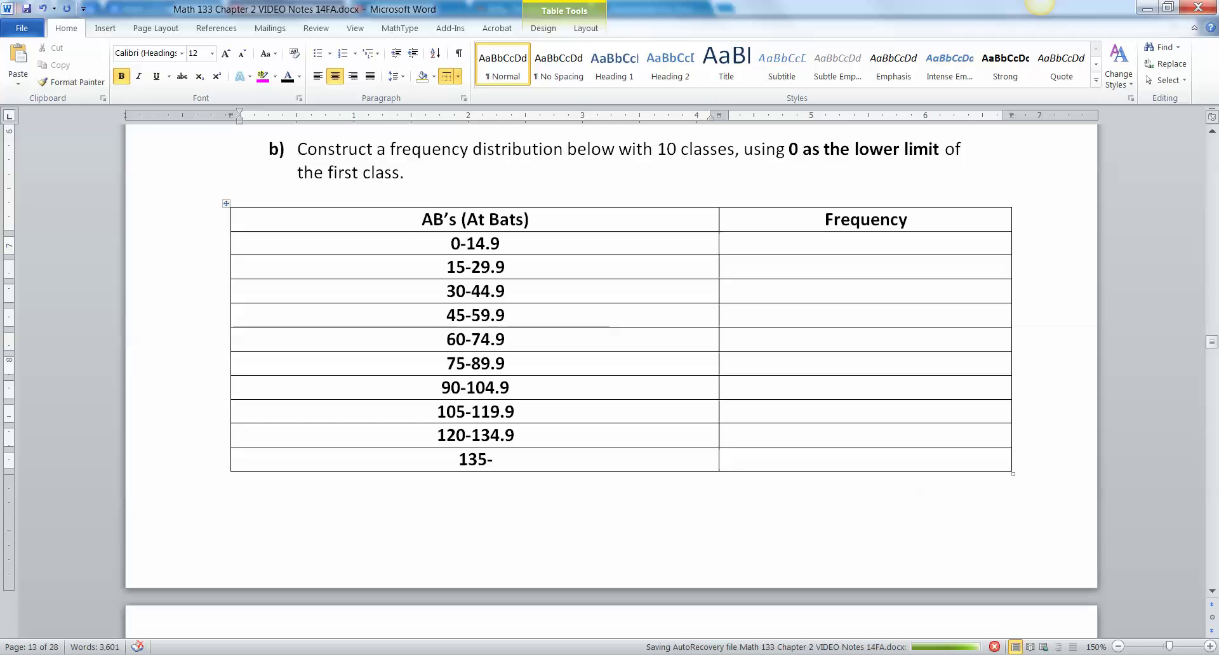
pyautogui.write('149.9')
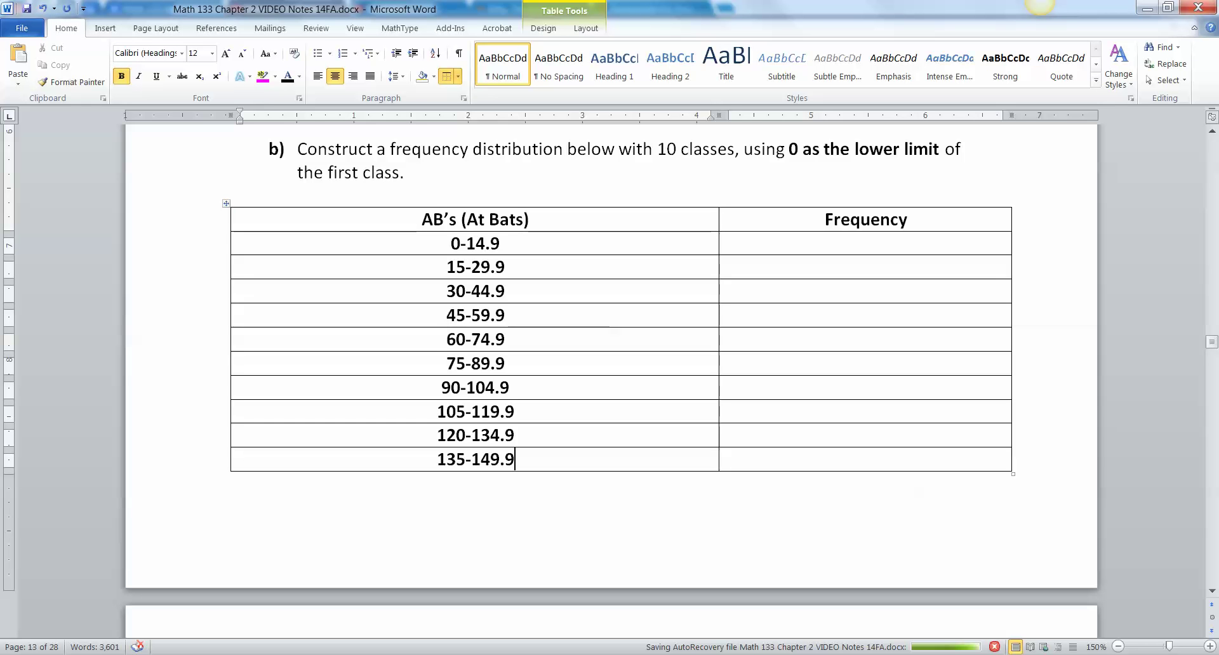
# Step: Count the at-bats values in the 0-14.9 class in the data table and enter 5 as its frequency
pyautogui.click(866, 244)
pyautogui.scroll(5, 609, 355)
pyautogui.scroll(-2, 609, 355)
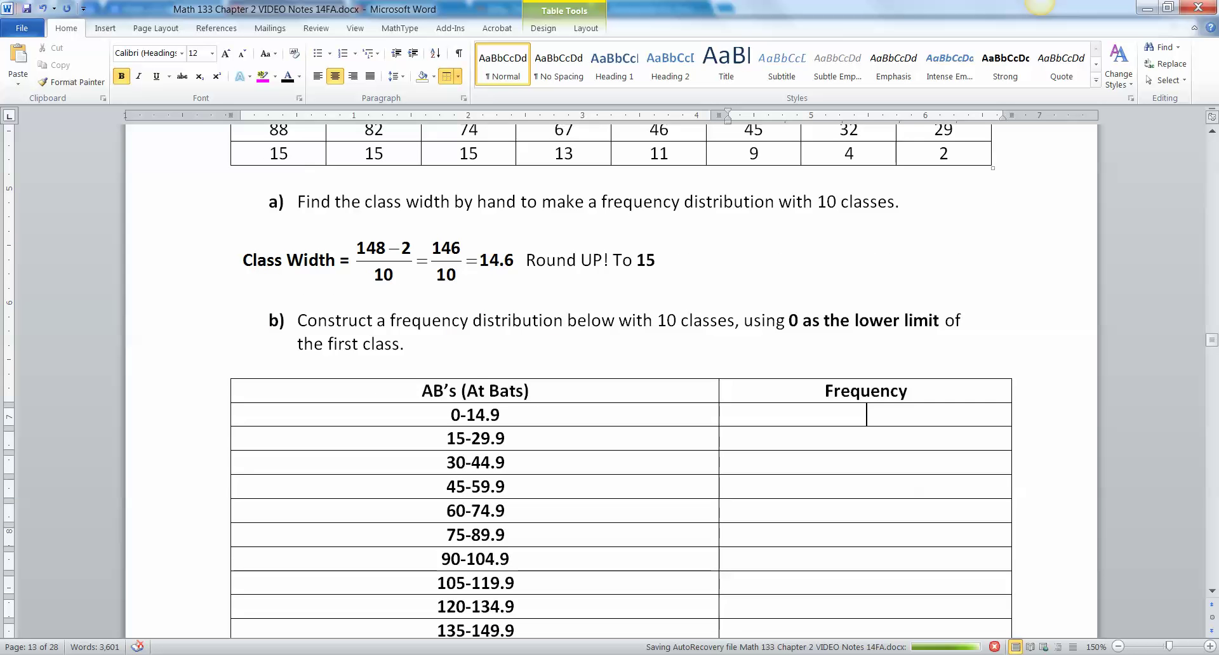
pyautogui.moveTo(451, 415); pyautogui.dragTo(499, 414)
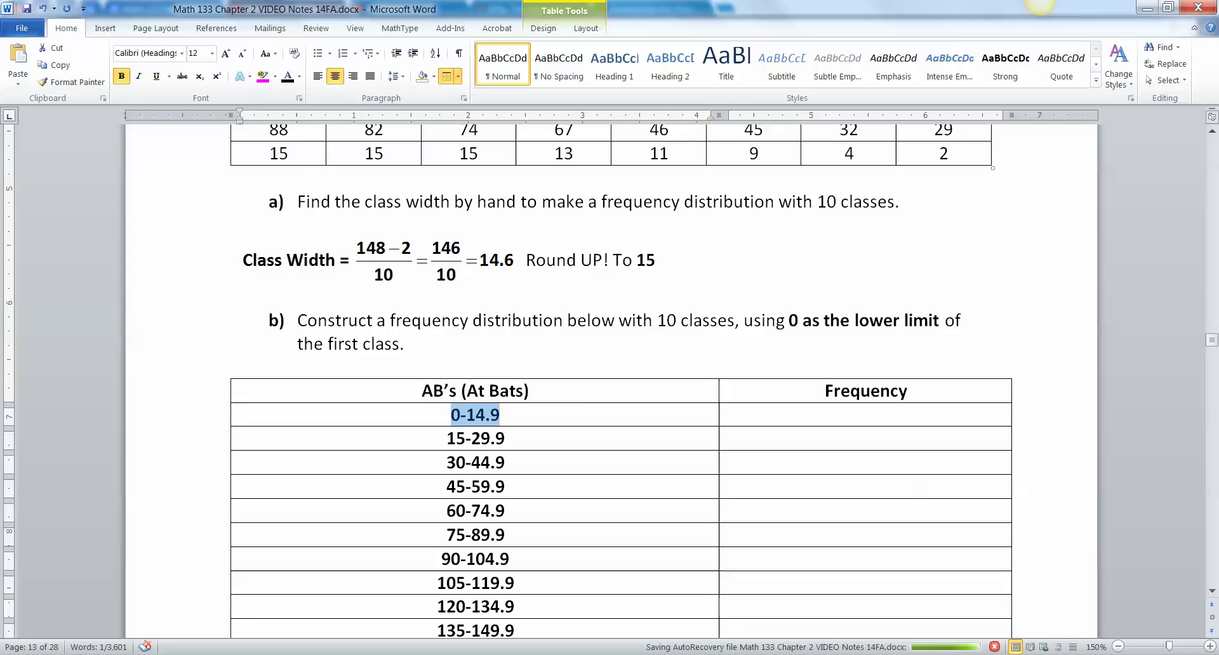
pyautogui.moveTo(947, 154); pyautogui.dragTo(564, 153)
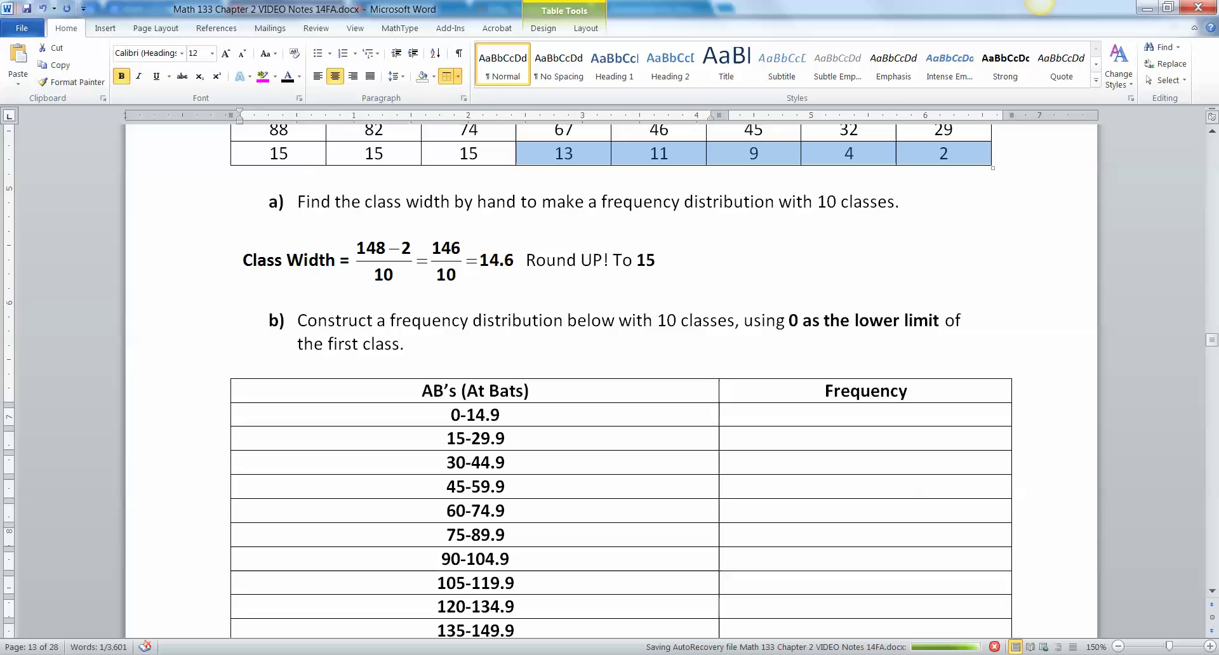
pyautogui.click(865, 415)
pyautogui.write('5')
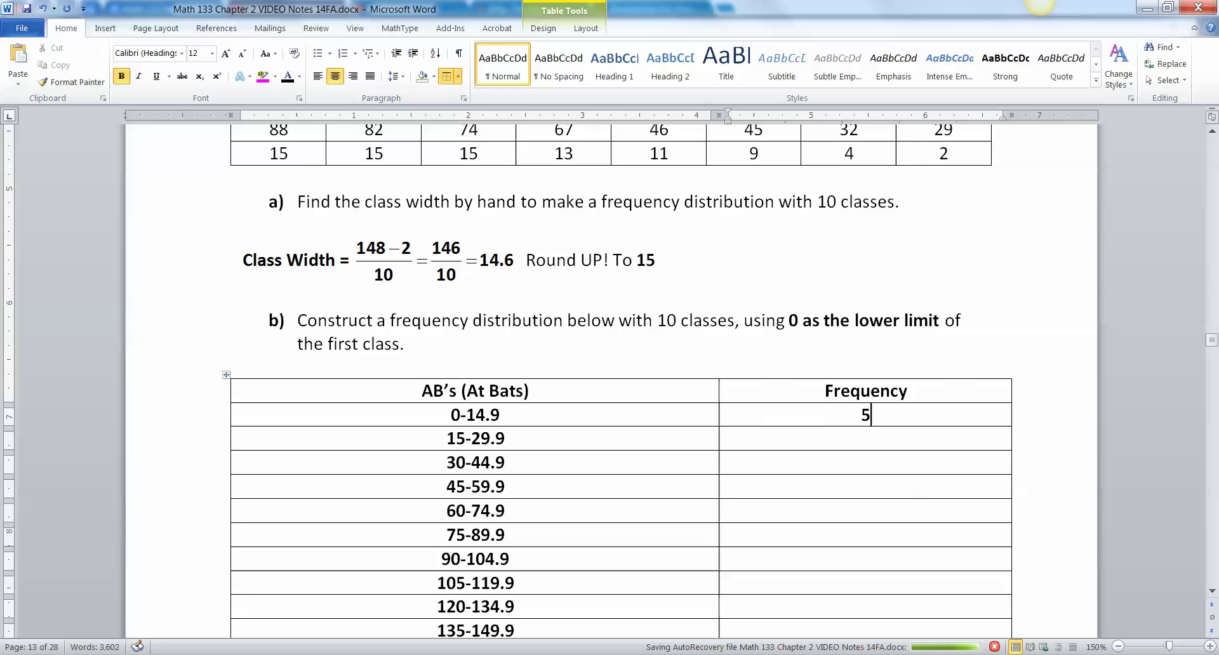
# Step: Count the data values from 15 through 29 and enter 4 as the frequency of the 15-29.9 class
pyautogui.click(866, 438)
pyautogui.moveTo(478, 154); pyautogui.dragTo(278, 154)
pyautogui.moveTo(952, 132); pyautogui.dragTo(934, 132)
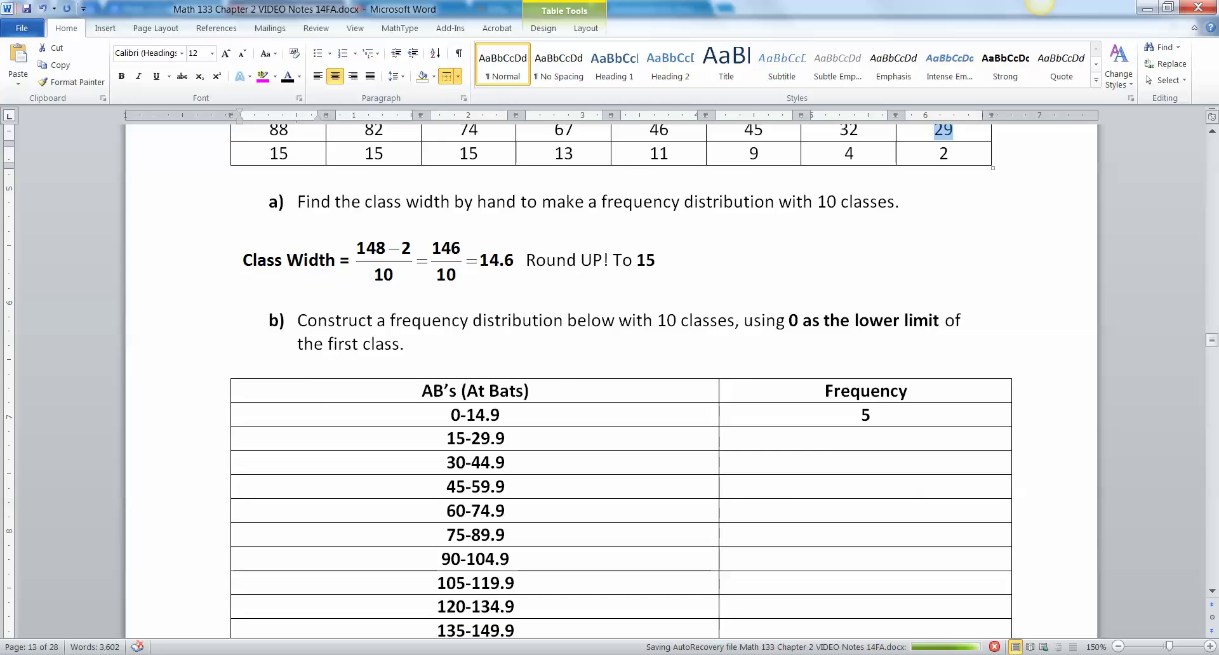
pyautogui.scroll(1, 940, 133)
pyautogui.moveTo(954, 187); pyautogui.dragTo(944, 187)
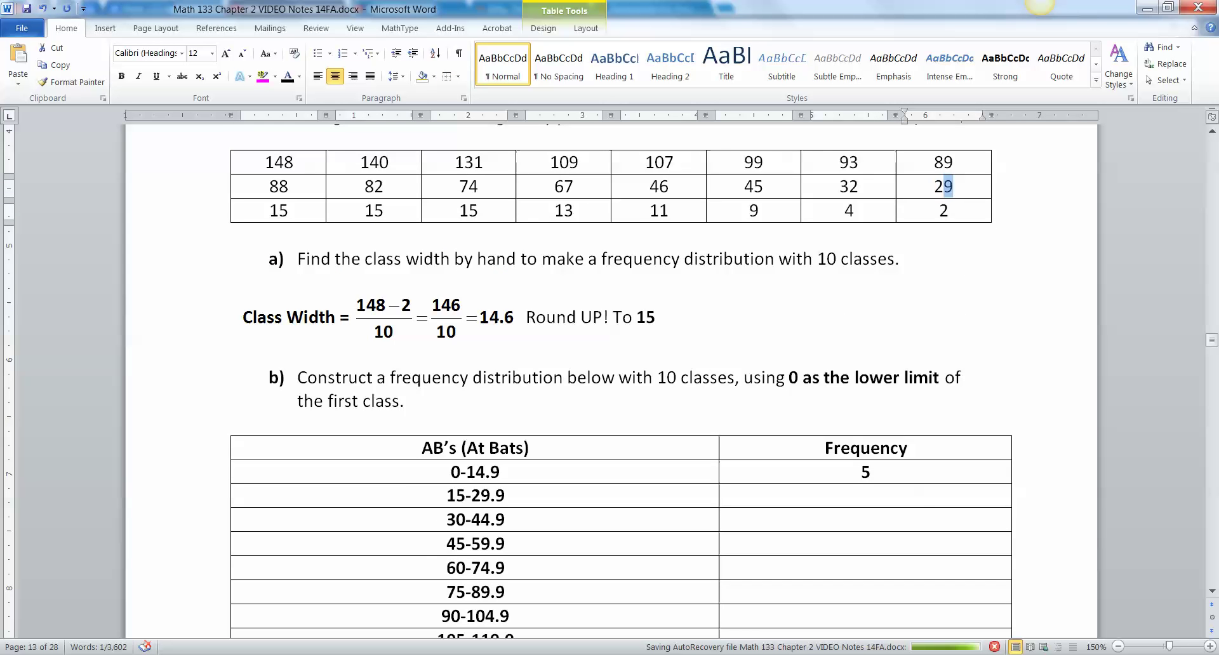
pyautogui.scroll(-2, 889, 356)
pyautogui.click(866, 381)
pyautogui.scroll(1, 866, 381)
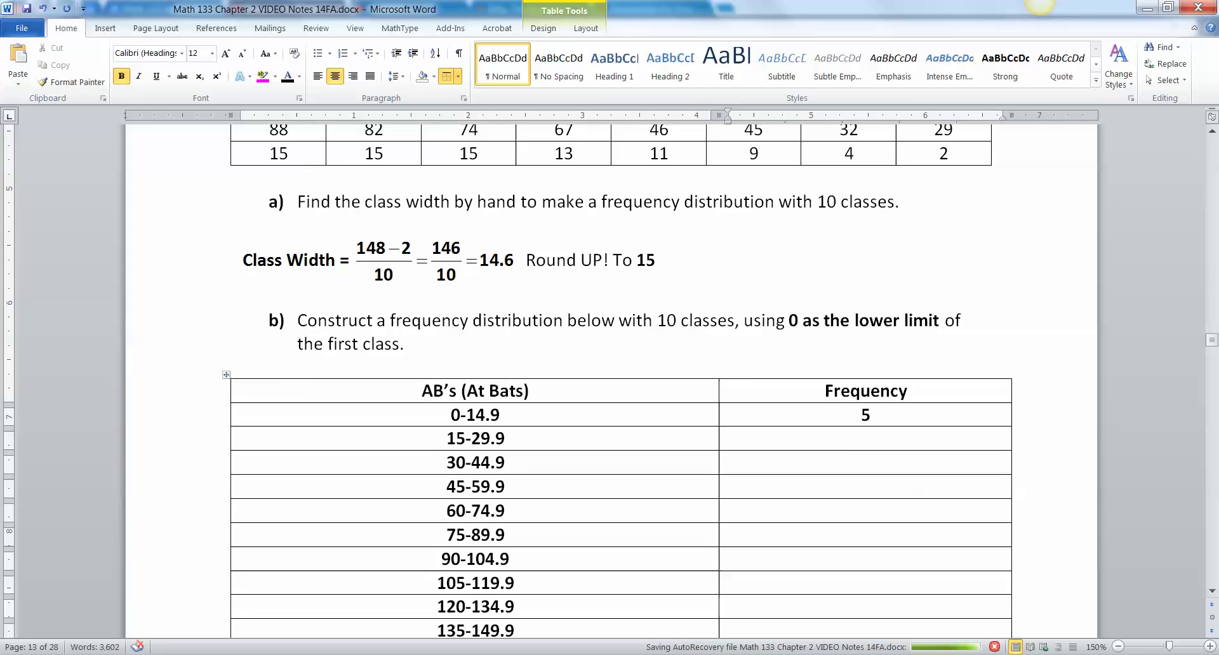
pyautogui.scroll(1, 609, 381)
pyautogui.write('4')
# Step: Enter 1 as the frequency of the 30-44.9 class and check it against the value 32 in the data table
pyautogui.scroll(-2, 609, 381)
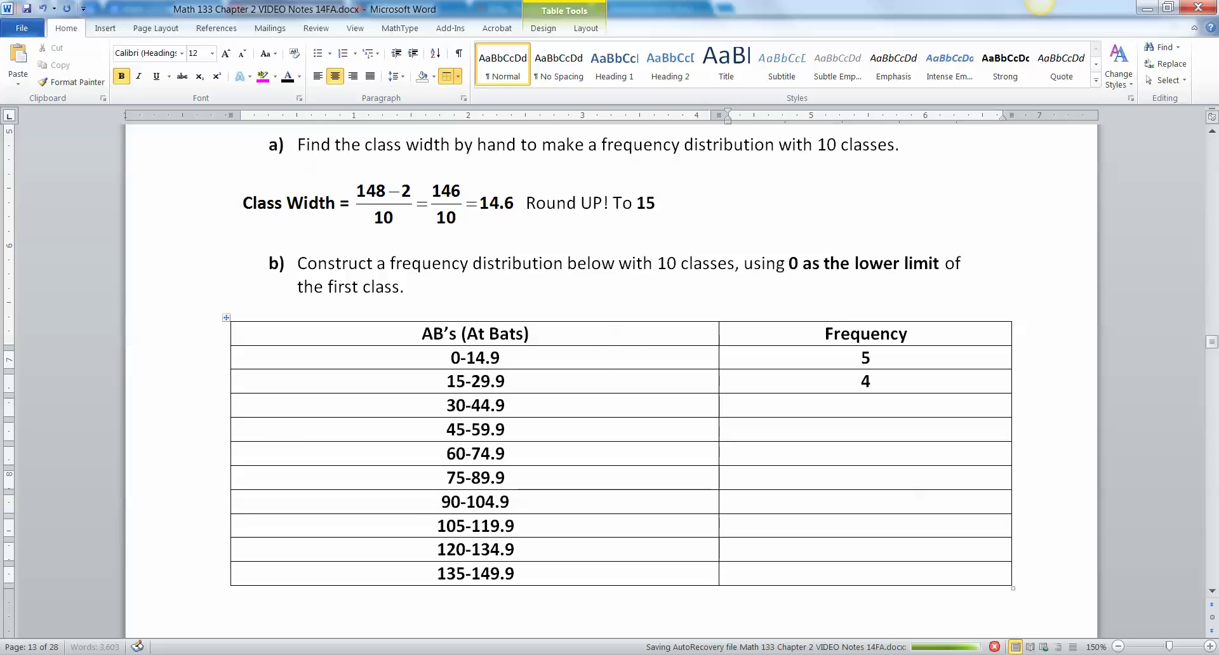
pyautogui.click(866, 405)
pyautogui.write('1')
pyautogui.scroll(2, 866, 405)
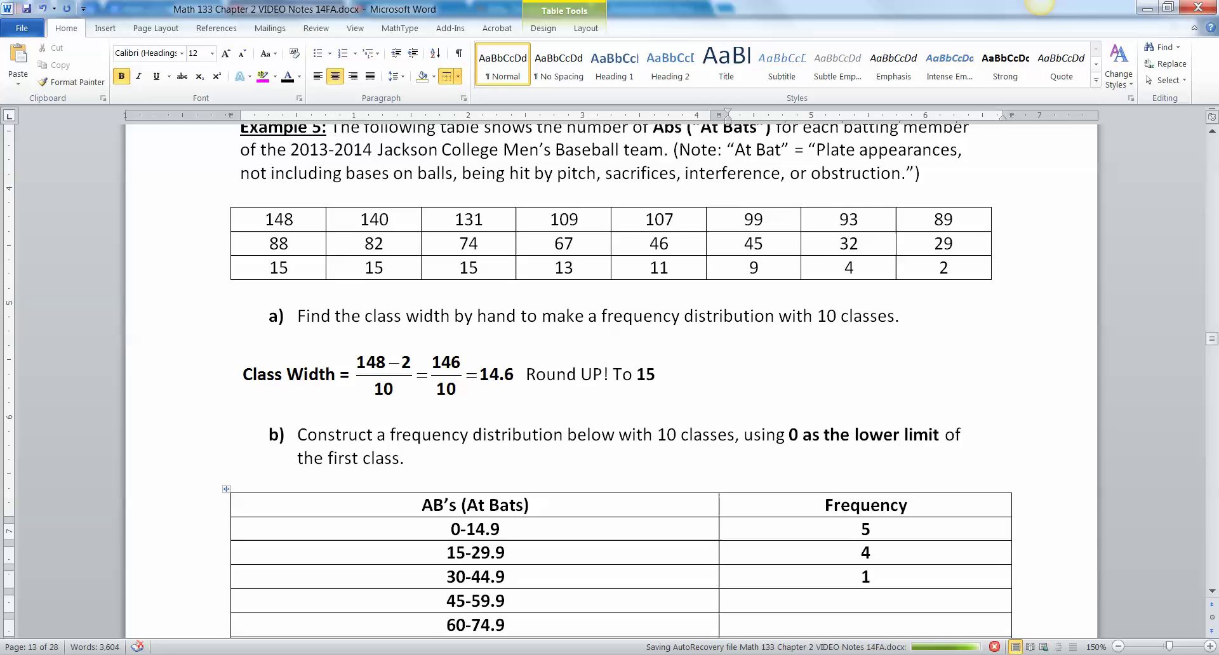
pyautogui.click(474, 494)
pyautogui.click(507, 553)
pyautogui.moveTo(861, 577); pyautogui.dragTo(507, 577)
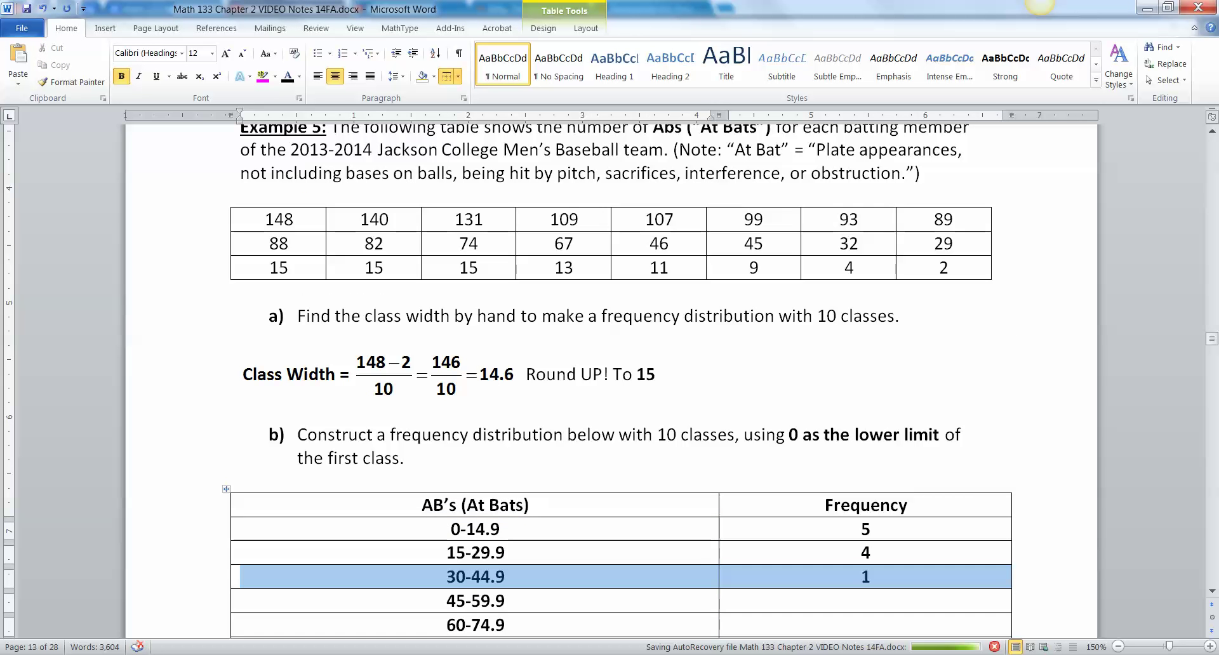
pyautogui.doubleClick(848, 244)
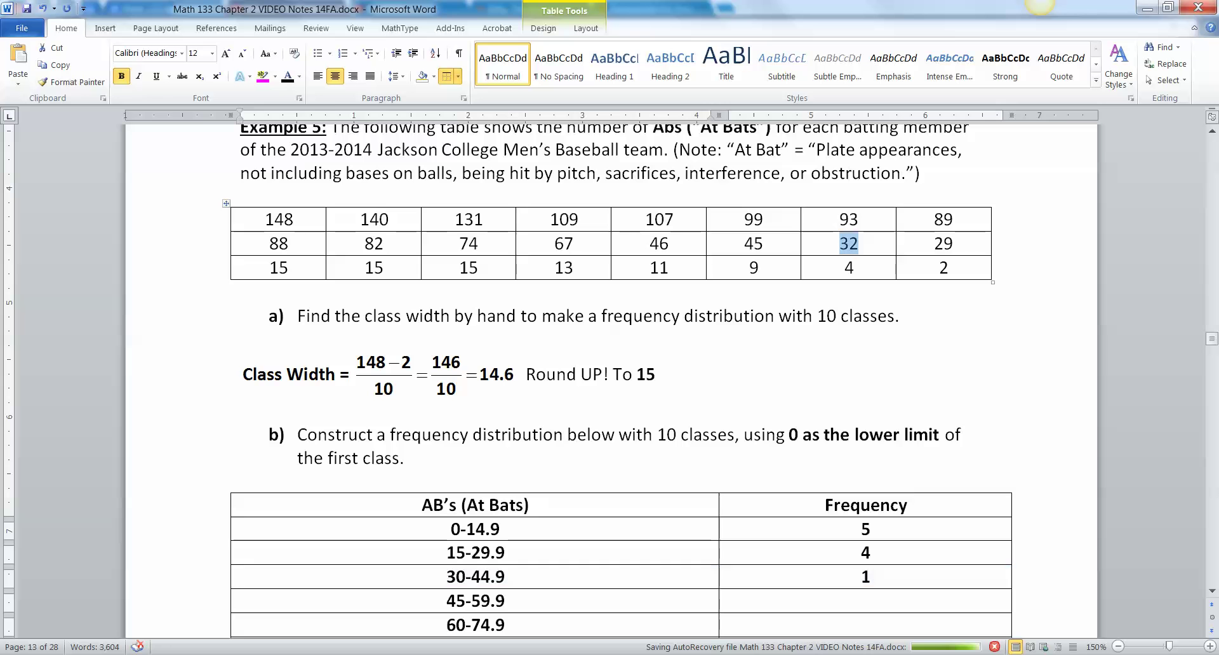
# Step: Count the data values 45 and 46 and enter 2 as the frequency of the 45-59.9 class
pyautogui.moveTo(764, 244); pyautogui.dragTo(654, 244)
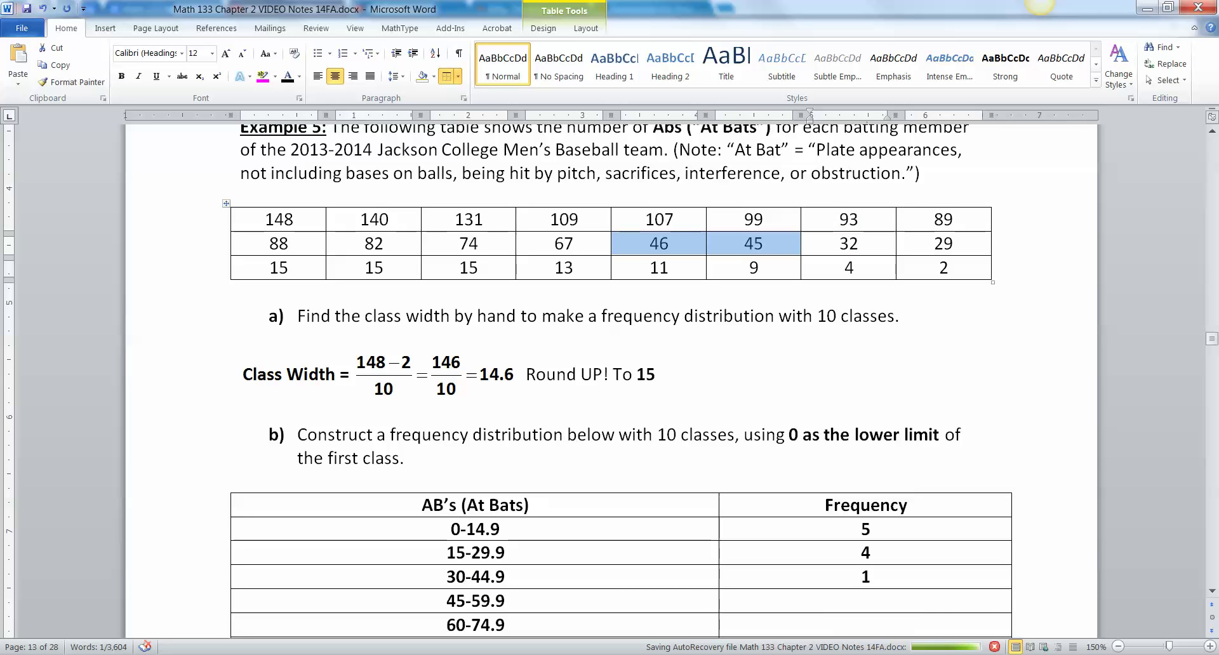
pyautogui.moveTo(654, 244)
pyautogui.mouseDown()
pyautogui.moveTo(572, 244)
pyautogui.moveTo(654, 244)
pyautogui.mouseUp()
pyautogui.click(865, 601)
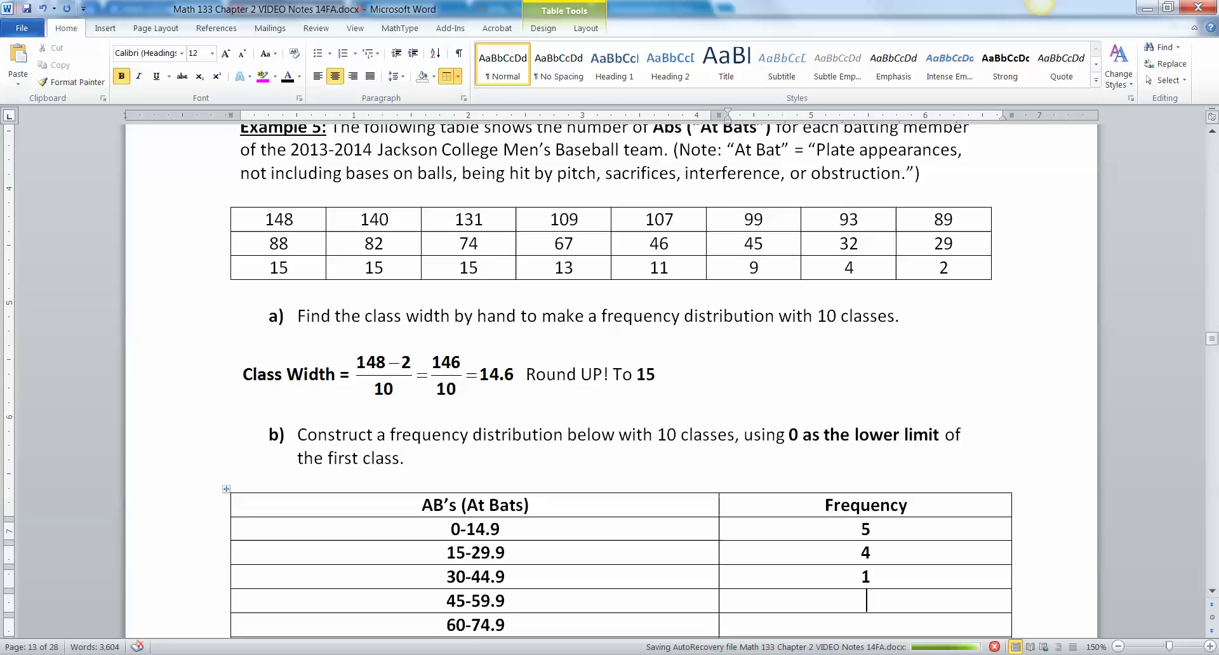
pyautogui.write('2')
# Step: Count the data values 67 and 74 and enter 2 as the frequency of the 60-74.9 class
pyautogui.scroll(-1, 866, 600)
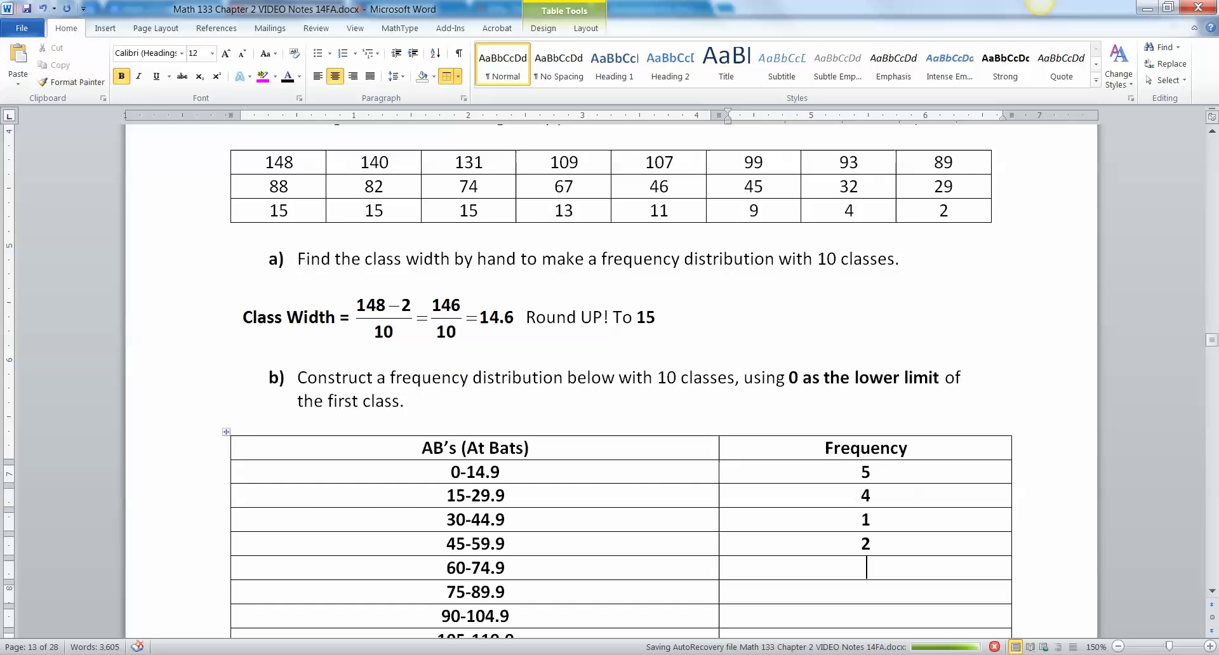
pyautogui.scroll(3, 610, 380)
pyautogui.moveTo(574, 358); pyautogui.dragTo(470, 358)
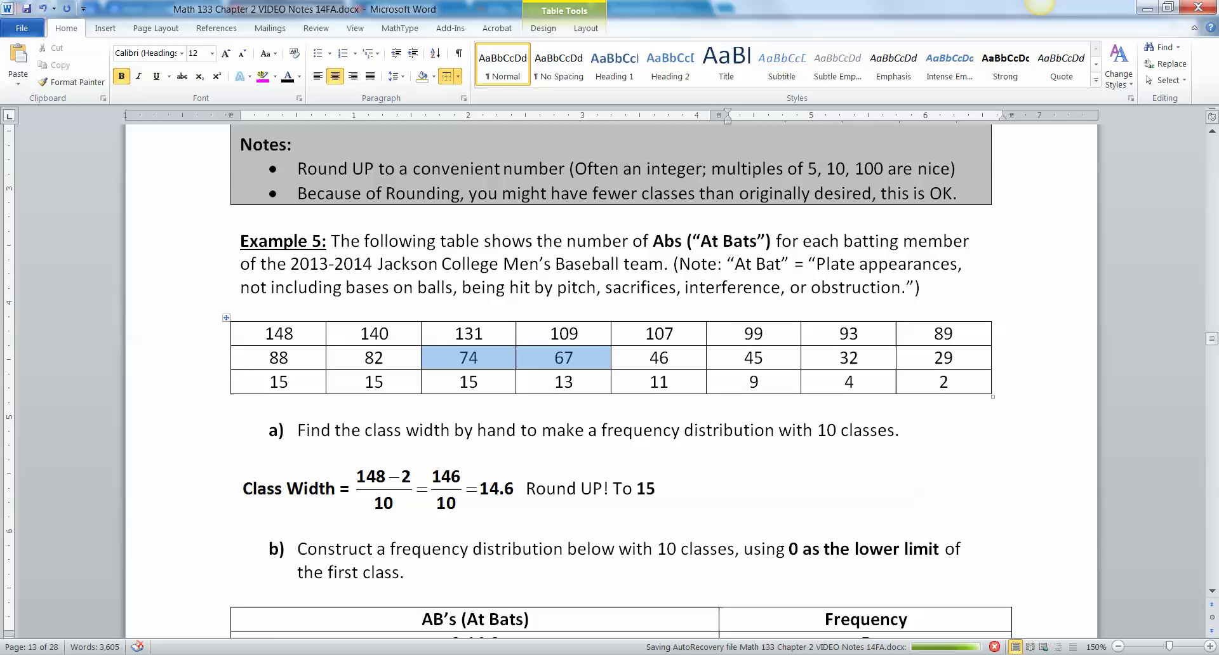
pyautogui.scroll(-4, 609, 381)
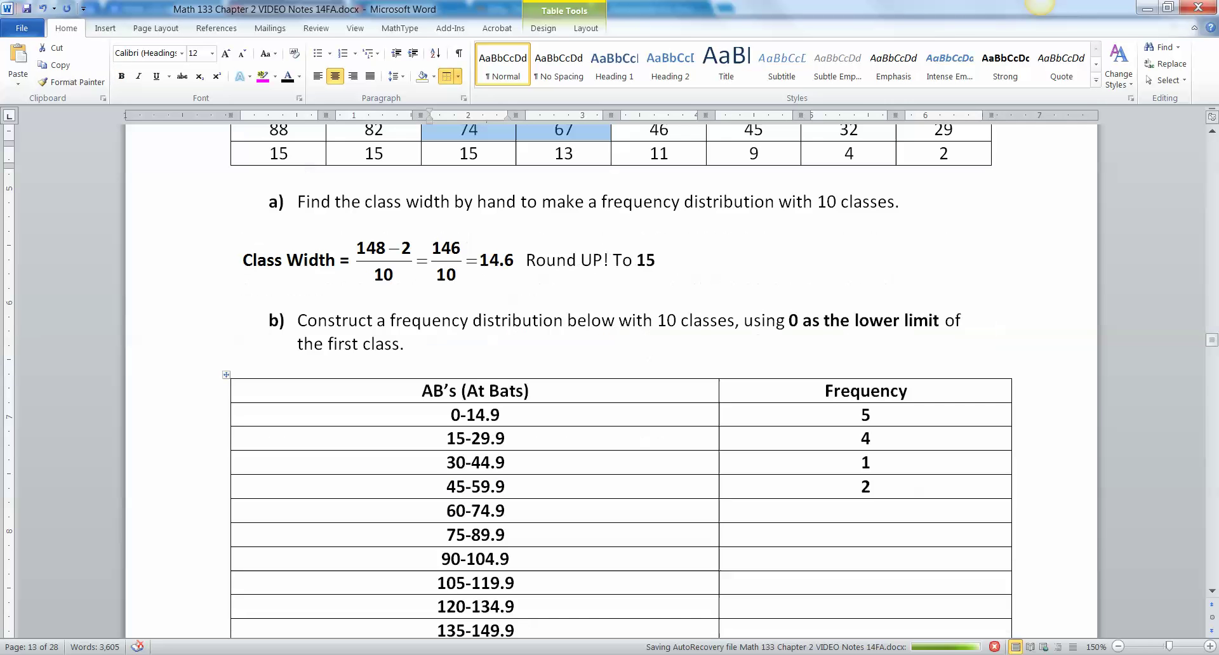
pyautogui.click(865, 511)
pyautogui.write('2')
# Step: Count the data values 82, 88 and 89 and enter 3 as the frequency of the 75-89.9 class
pyautogui.scroll(1, 609, 381)
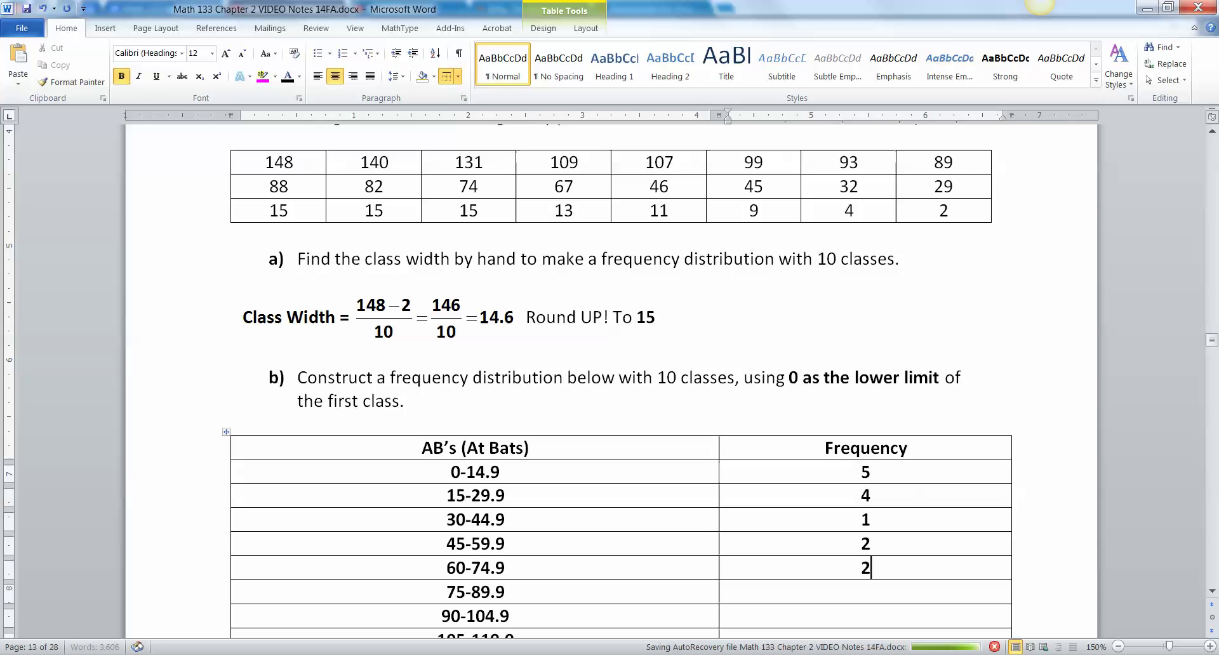
pyautogui.click(865, 592)
pyautogui.moveTo(375, 186); pyautogui.dragTo(283, 187)
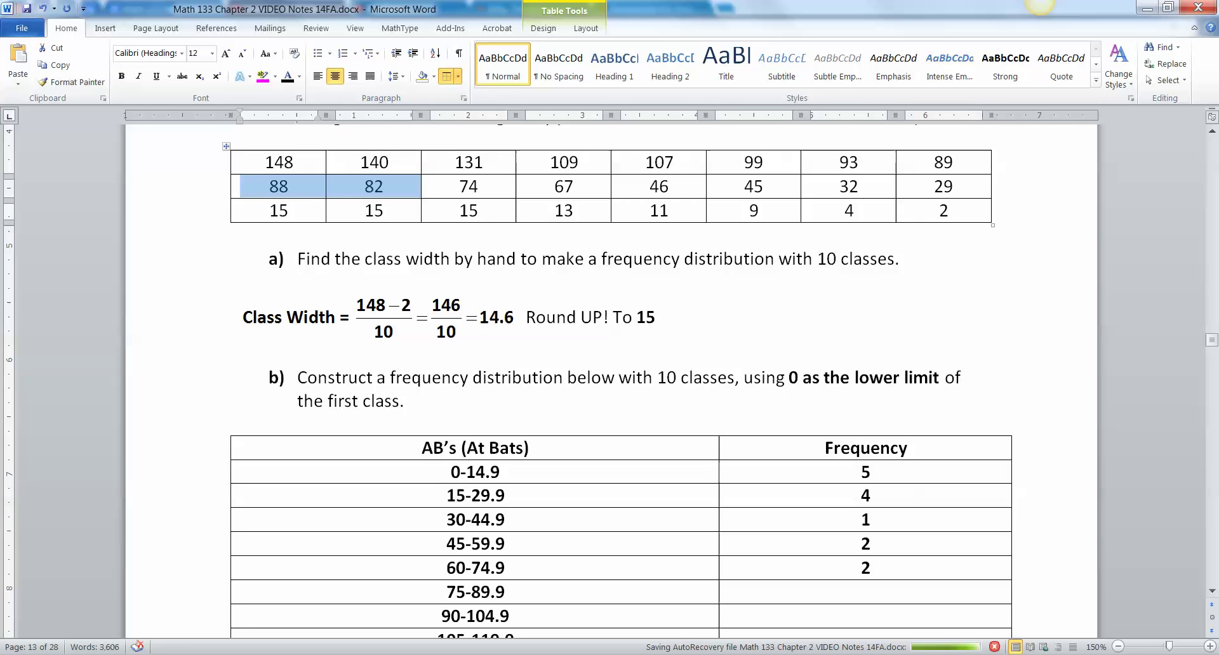
pyautogui.doubleClick(943, 162)
pyautogui.scroll(-1, 943, 162)
pyautogui.click(865, 535)
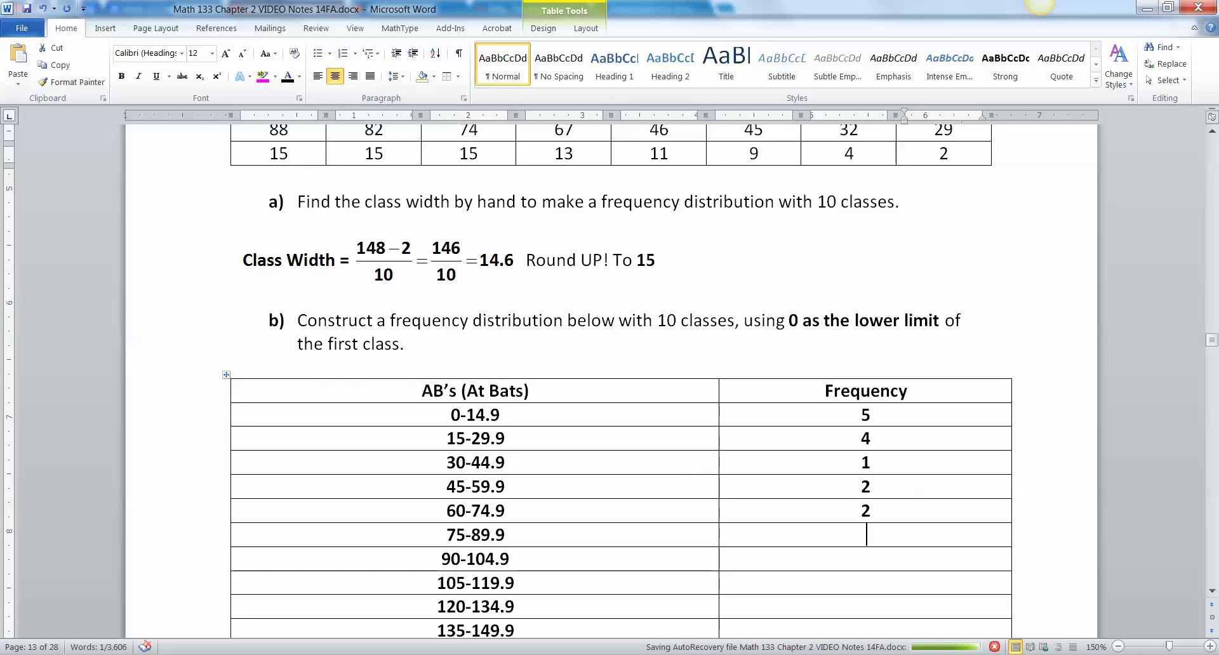
pyautogui.write('3')
pyautogui.press('Down')
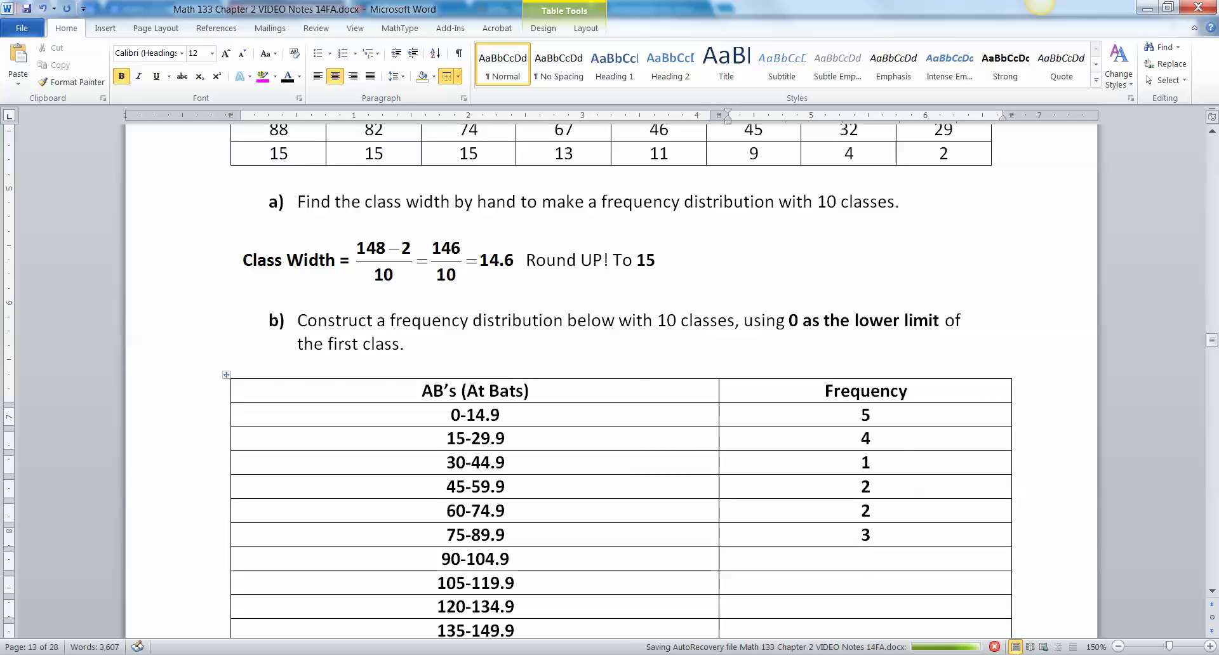
# Step: Count the data values 93 and 99 and enter 2 as the frequency of the 90-104.9 class
pyautogui.scroll(2, 865, 535)
pyautogui.moveTo(857, 220); pyautogui.dragTo(756, 220)
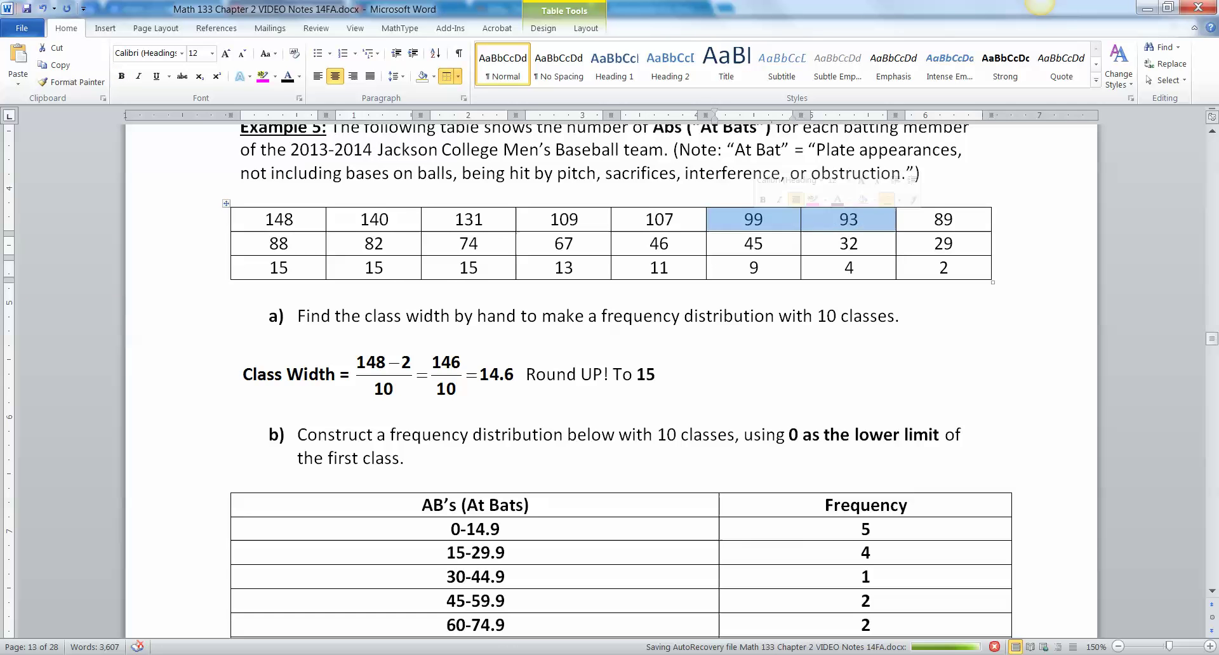
pyautogui.scroll(-2, 612, 380)
pyautogui.click(866, 560)
pyautogui.write('2')
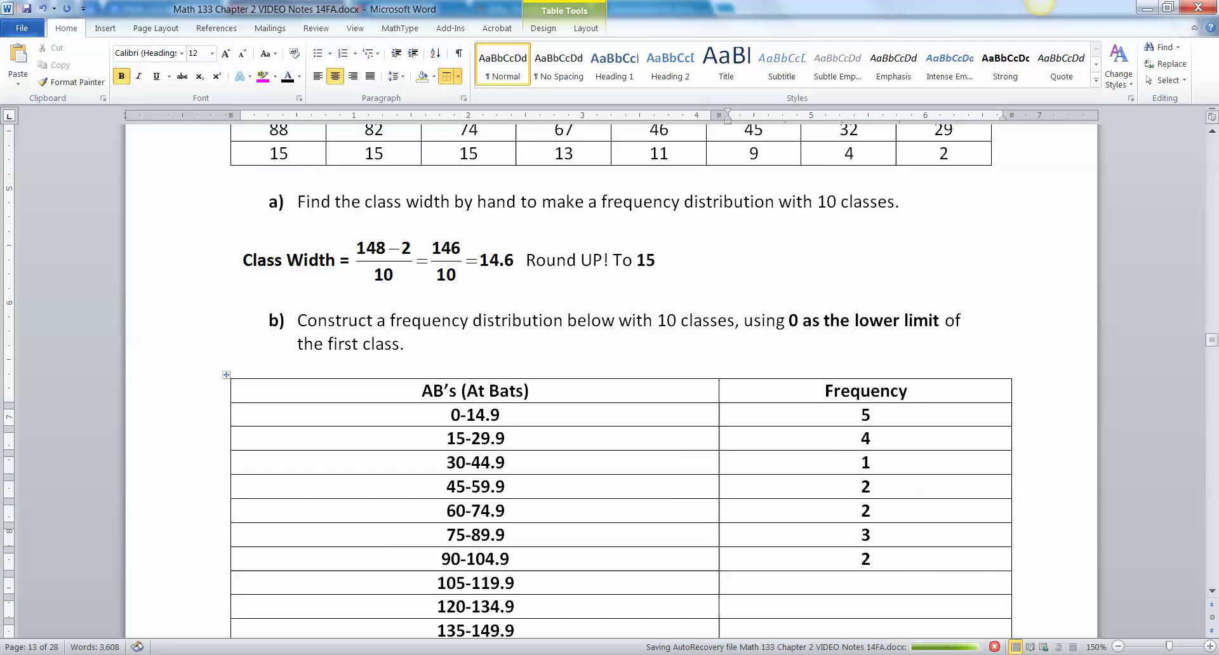
# Step: Count the data values 107 and 109 and enter 2 as the frequency of the 105-119.9 class
pyautogui.scroll(4, 609, 381)
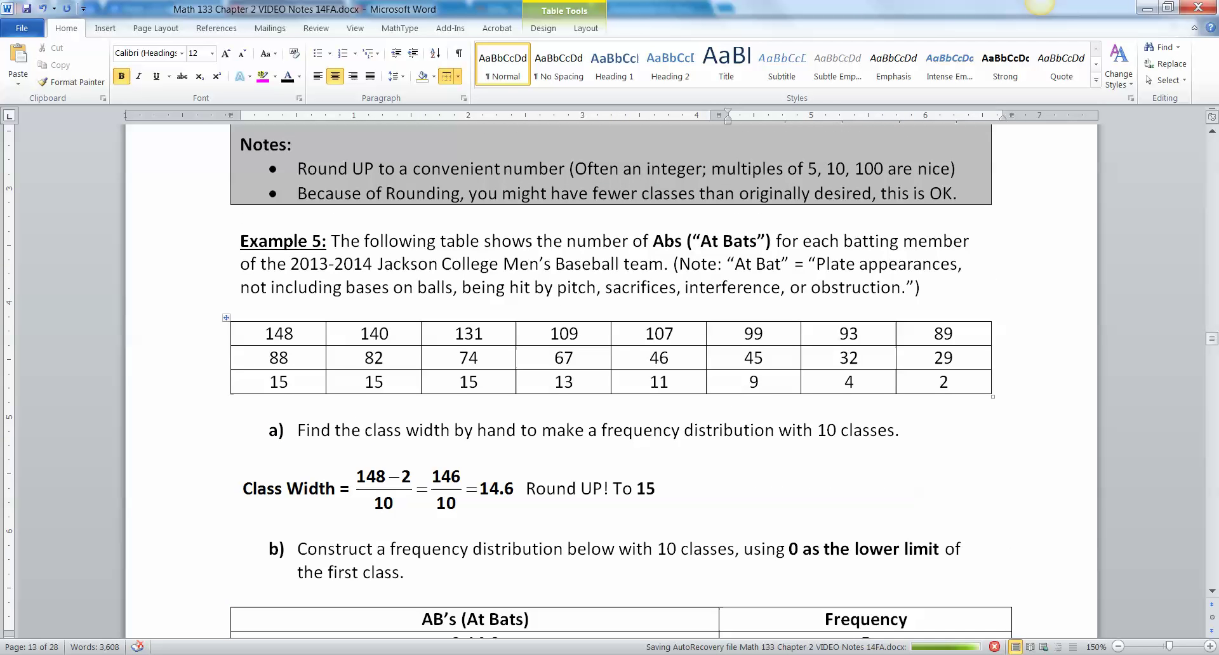
pyautogui.moveTo(675, 333); pyautogui.dragTo(552, 333)
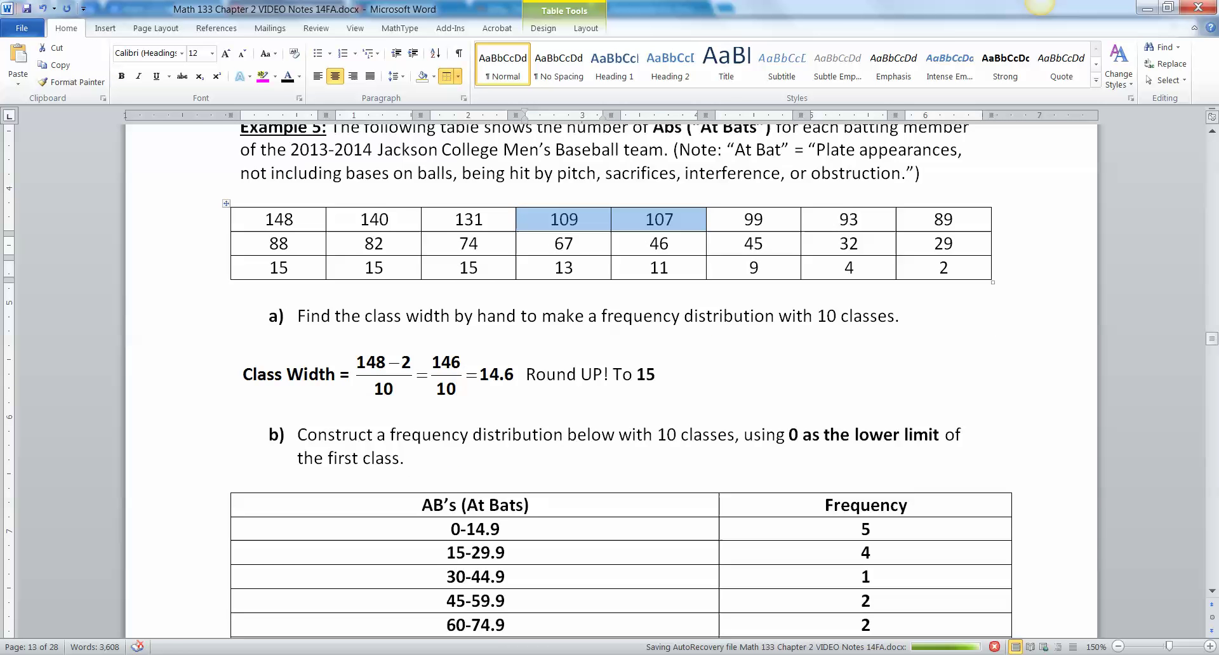
pyautogui.scroll(-3, 611, 381)
pyautogui.click(865, 526)
pyautogui.write('2')
pyautogui.press('Down')
pyautogui.press('Down')
pyautogui.press('Up')
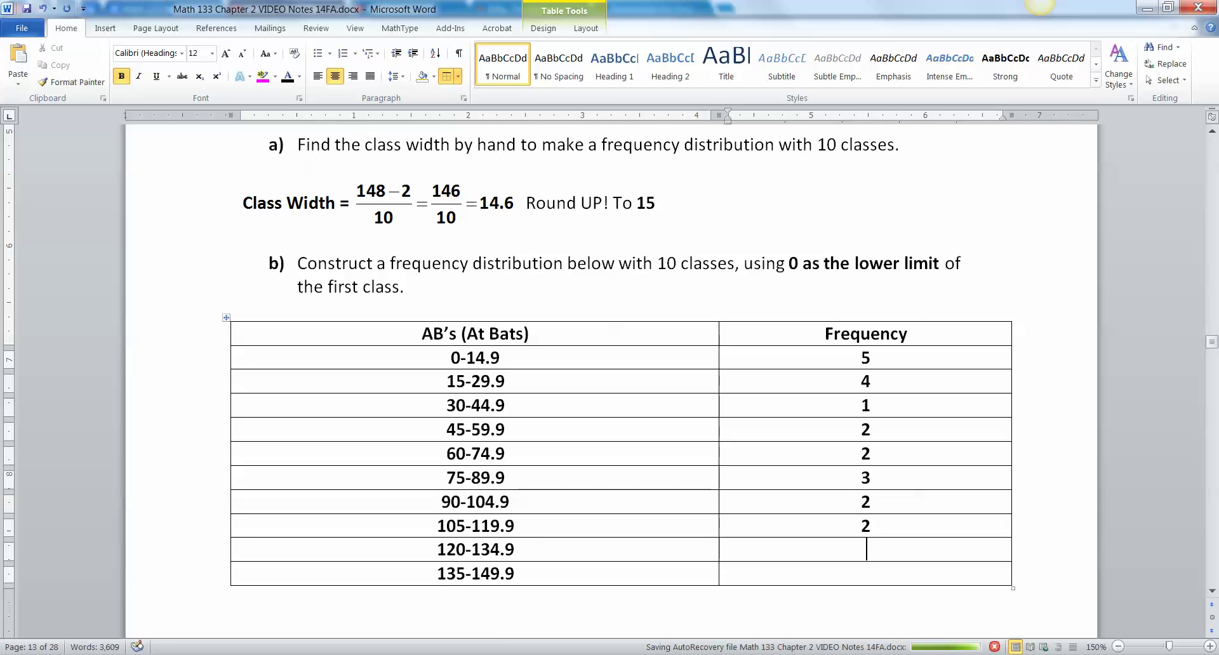
# Step: Find the data value 131 and enter 1 as the frequency of the 120-134.9 class
pyautogui.scroll(3, 611, 381)
pyautogui.doubleClick(469, 277)
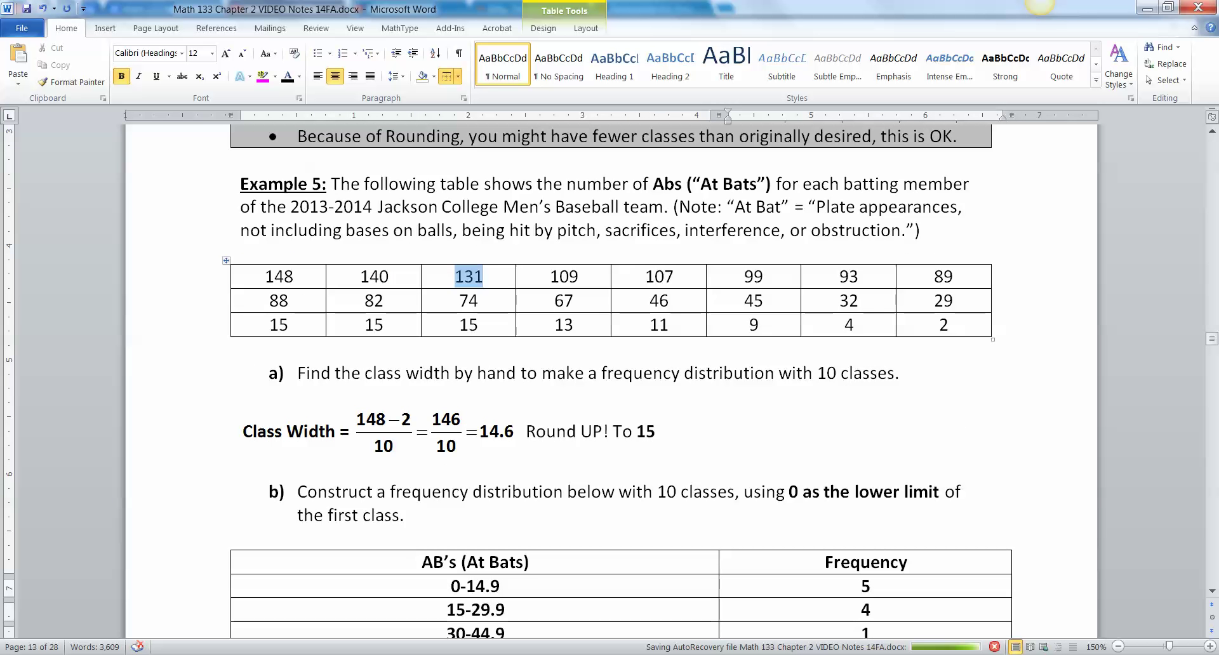
pyautogui.scroll(-5, 609, 381)
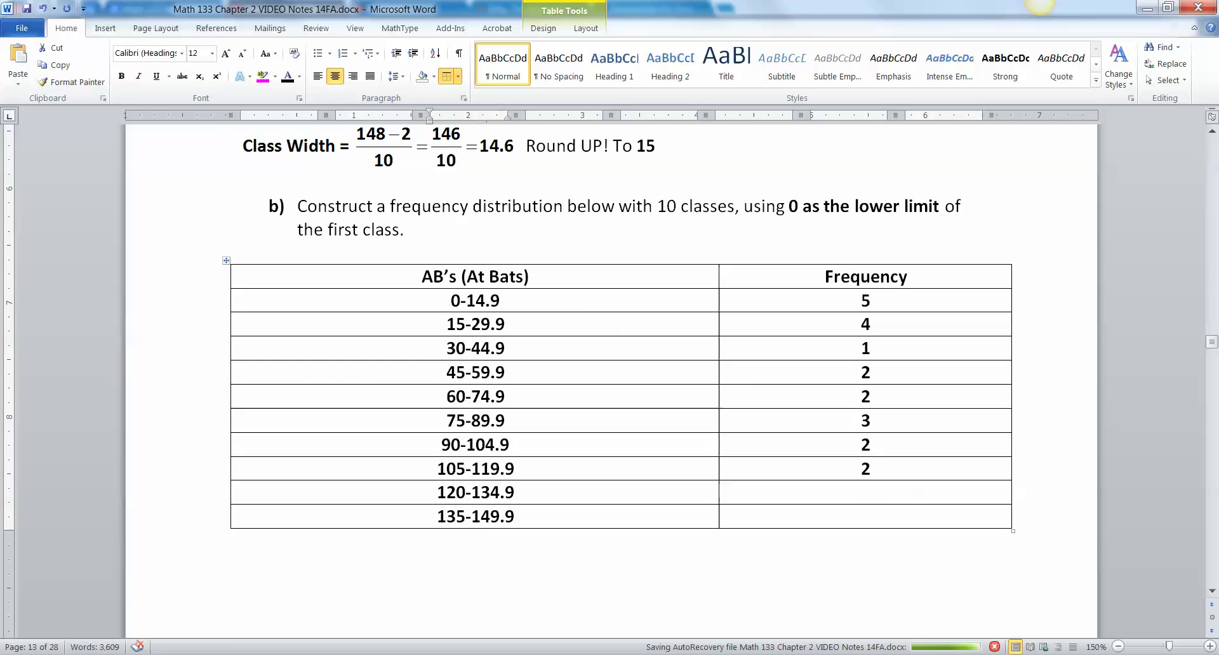
pyautogui.click(866, 492)
pyautogui.write('1')
pyautogui.press('Down')
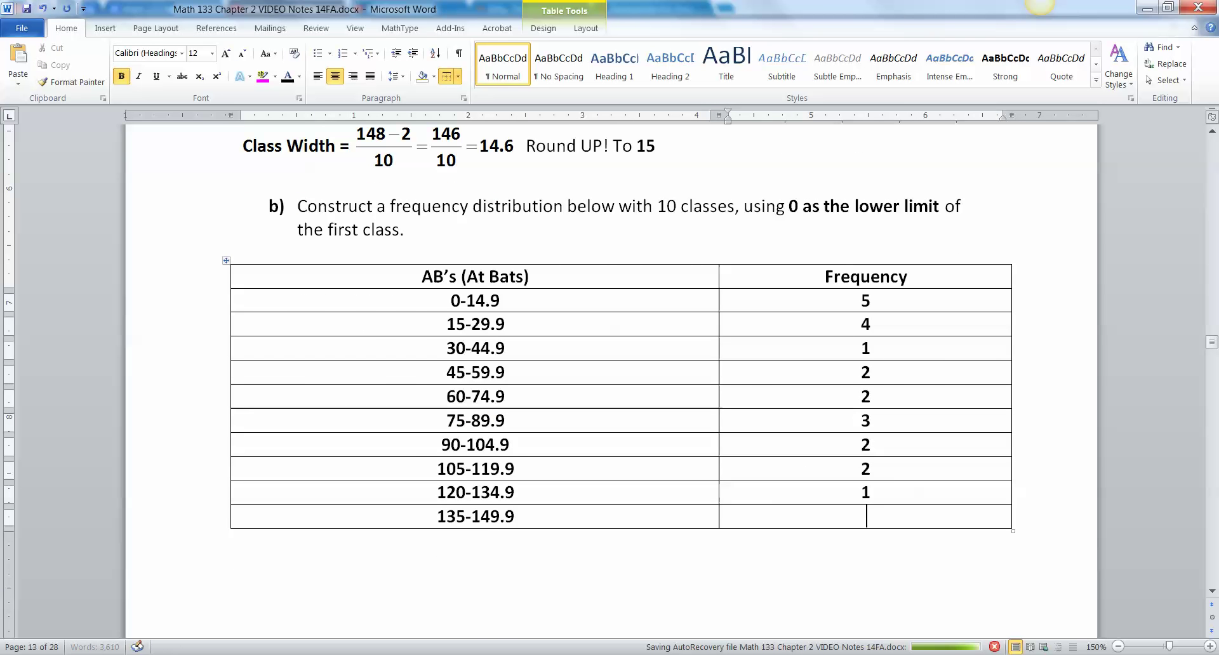
# Step: Count the data values 140 and 148 and enter 2 as the frequency of the 135-149.9 class
pyautogui.scroll(3, 610, 381)
pyautogui.moveTo(277, 163); pyautogui.dragTo(376, 163)
pyautogui.scroll(-4, 611, 381)
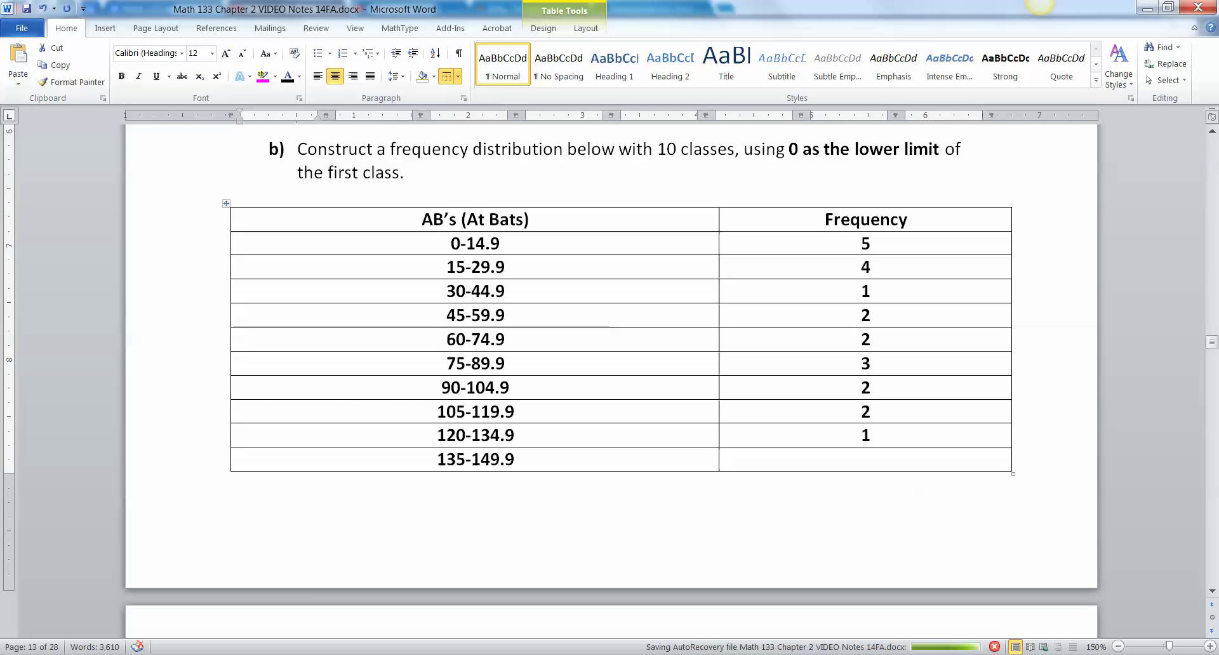
pyautogui.click(865, 460)
pyautogui.write('2')
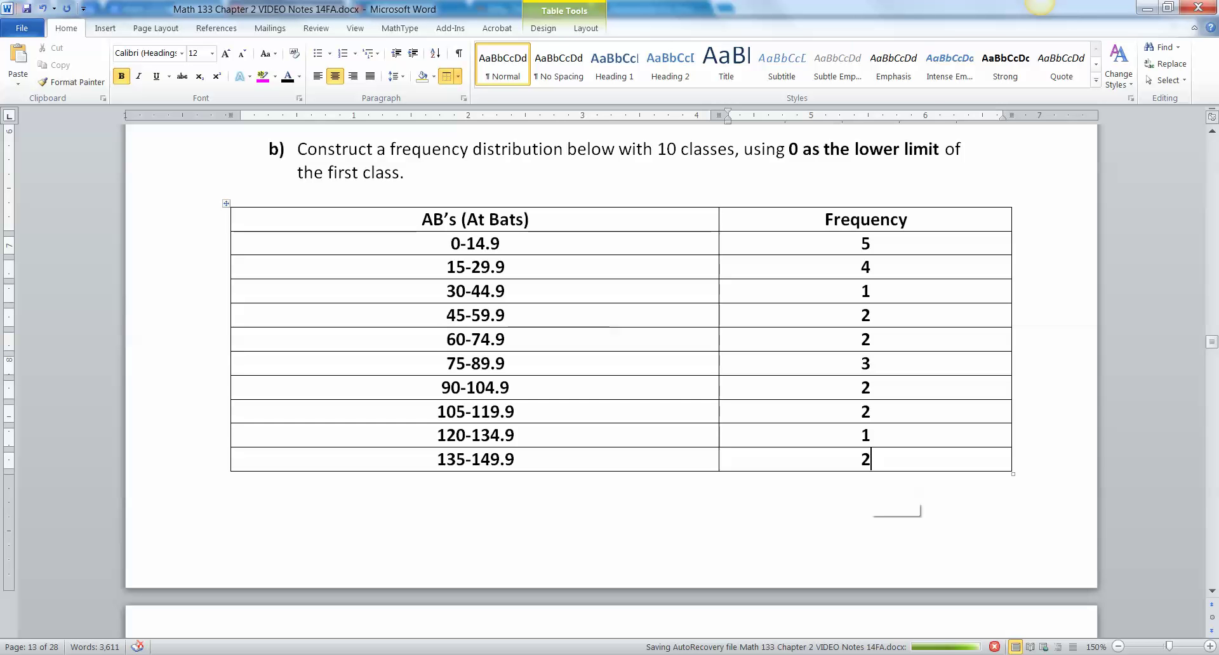
# Step: Review the completed at-bats frequency distribution against the raw data table and the class width of 15
pyautogui.moveTo(865, 460); pyautogui.dragTo(444, 243)
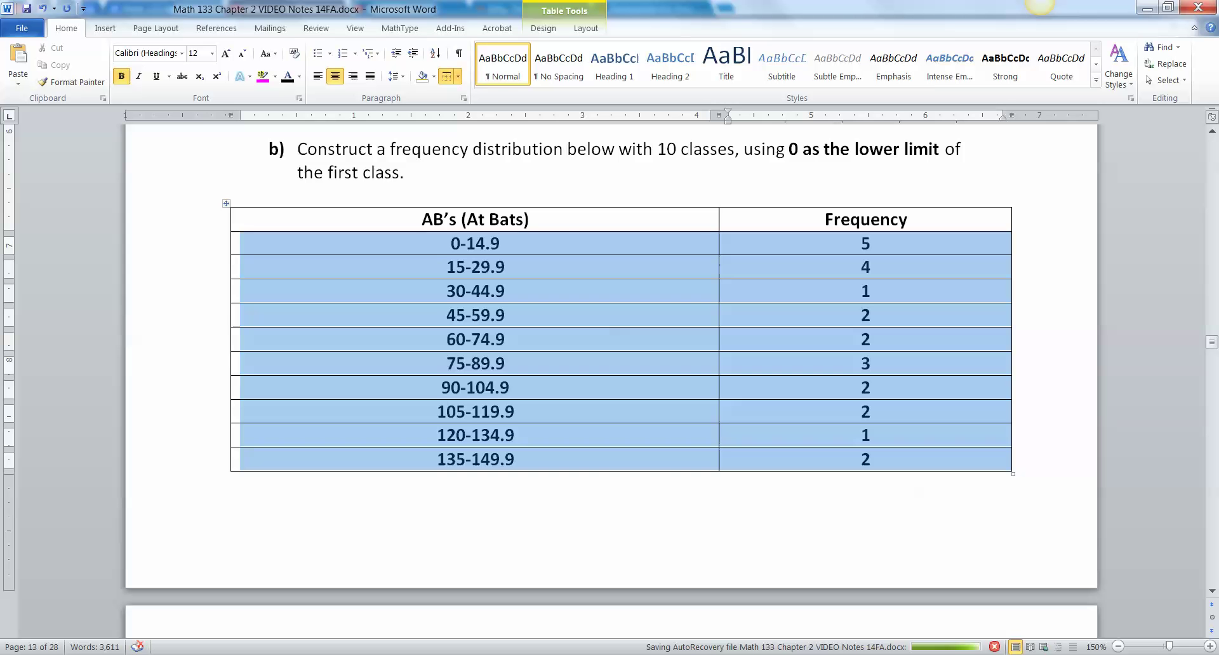
pyautogui.scroll(5, 610, 381)
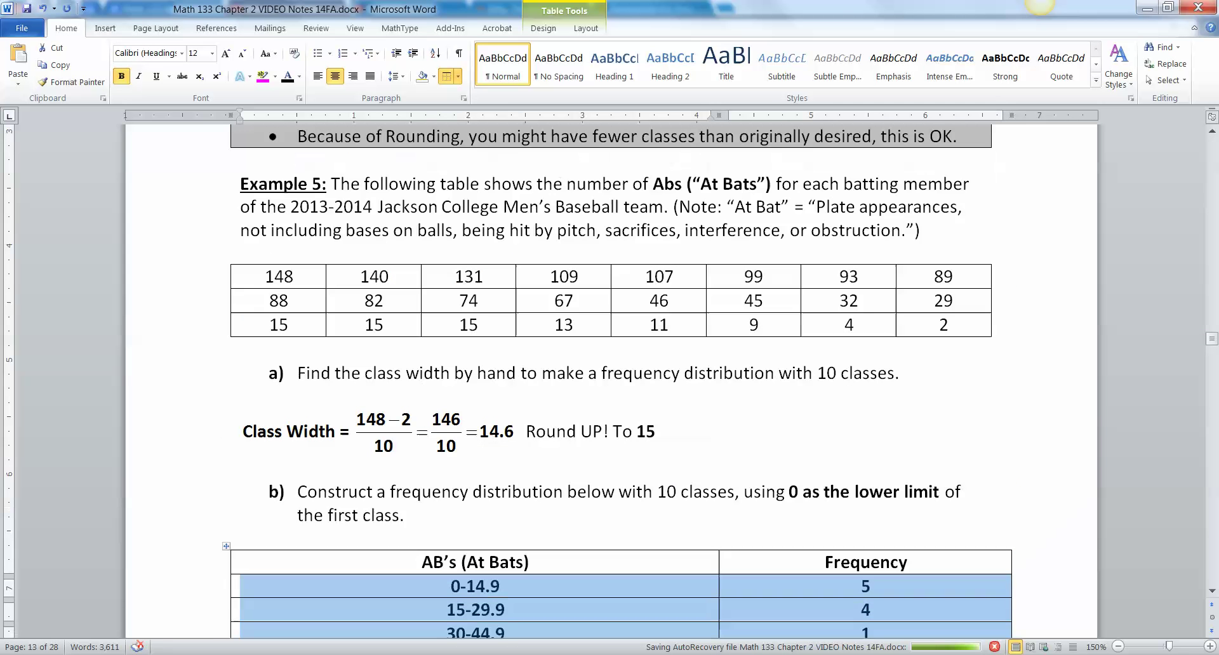
pyautogui.moveTo(656, 431)
pyautogui.mouseDown()
pyautogui.moveTo(611, 432)
pyautogui.moveTo(634, 431)
pyautogui.mouseUp()
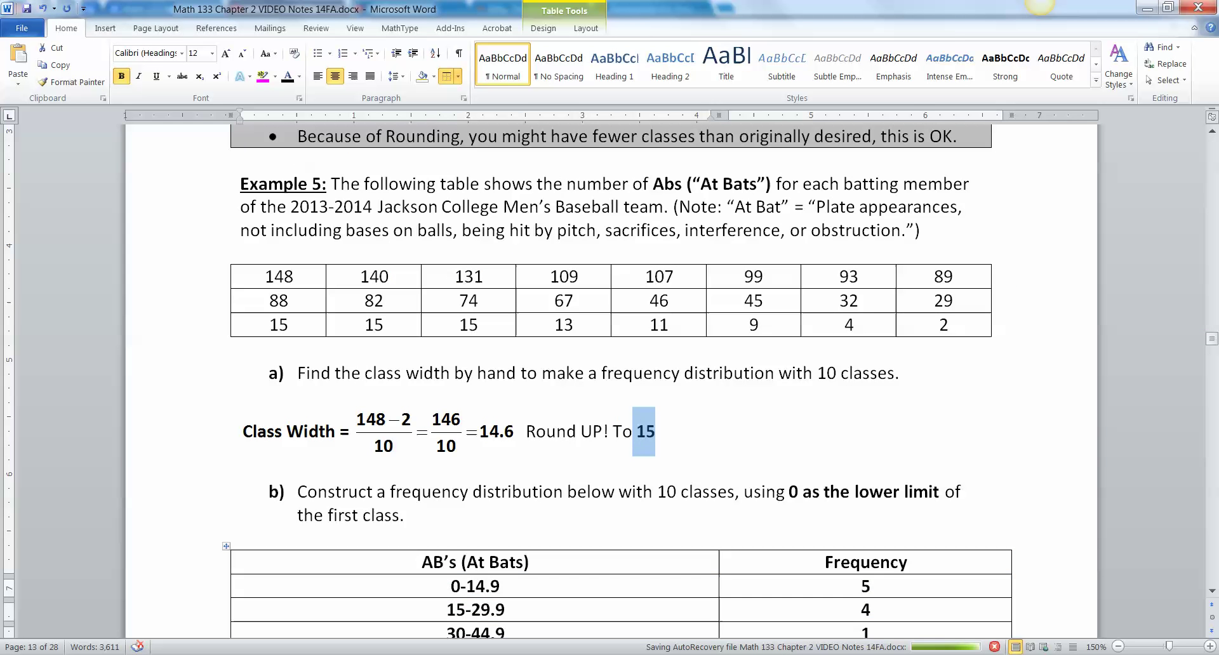
pyautogui.click(554, 301)
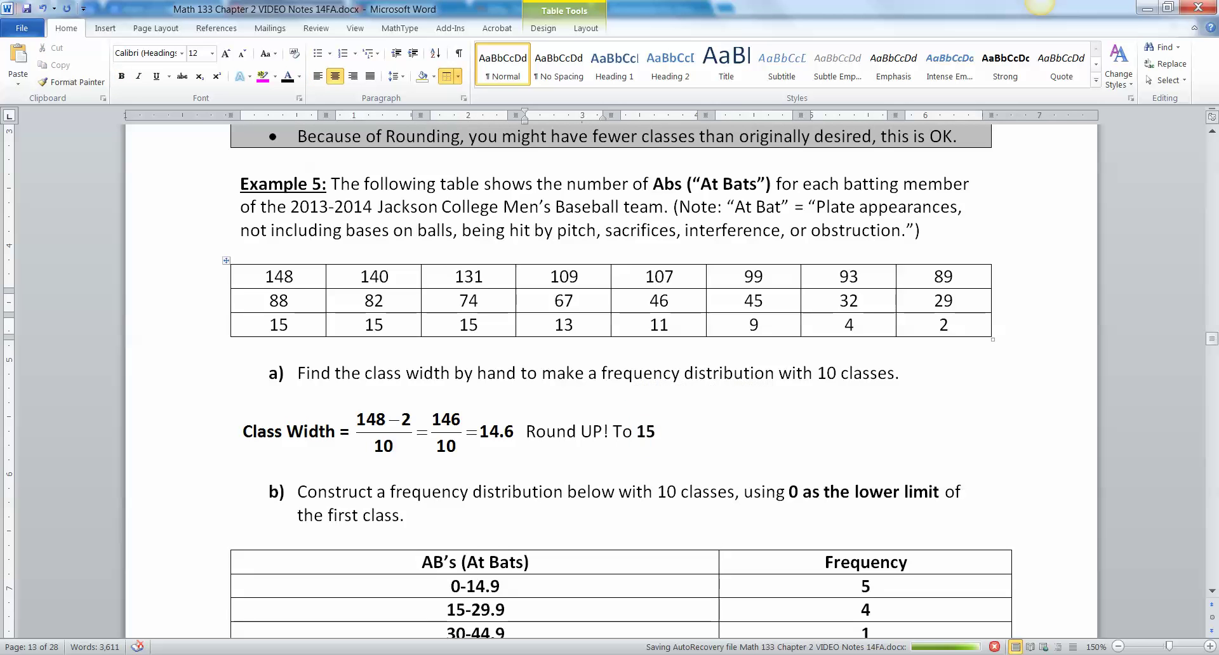
pyautogui.moveTo(265, 277); pyautogui.dragTo(660, 350)
pyautogui.click(750, 373)
pyautogui.scroll(-2, 750, 373)
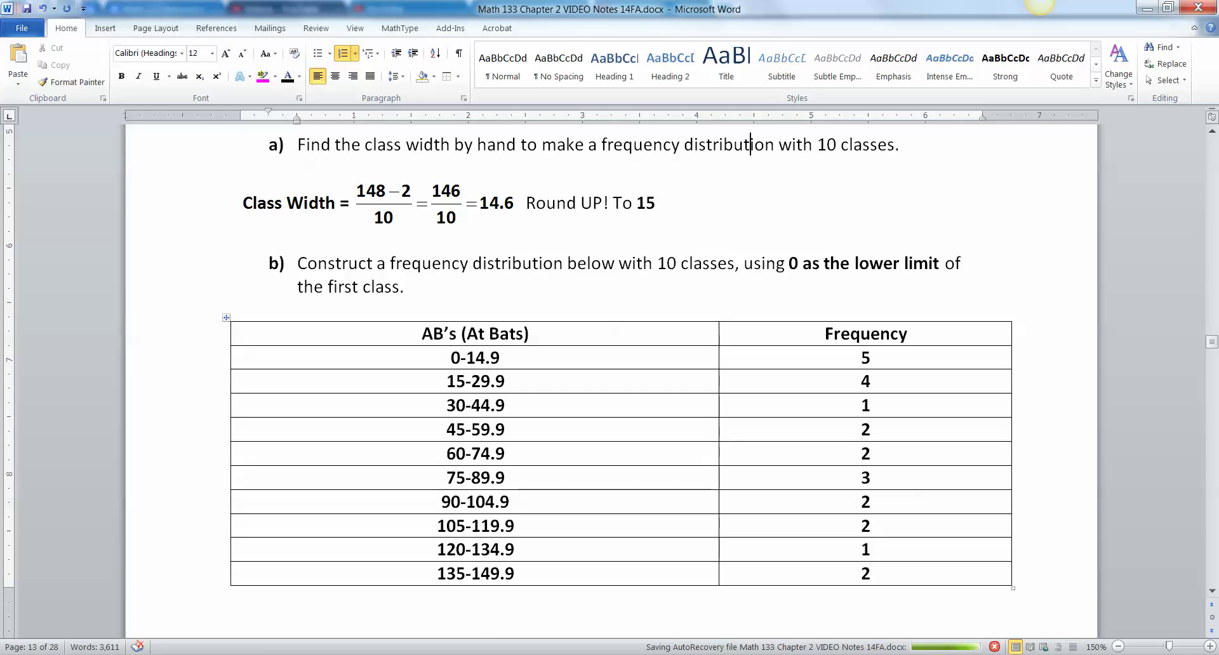
pyautogui.moveTo(655, 204); pyautogui.dragTo(638, 204)
pyautogui.click(241, 240)
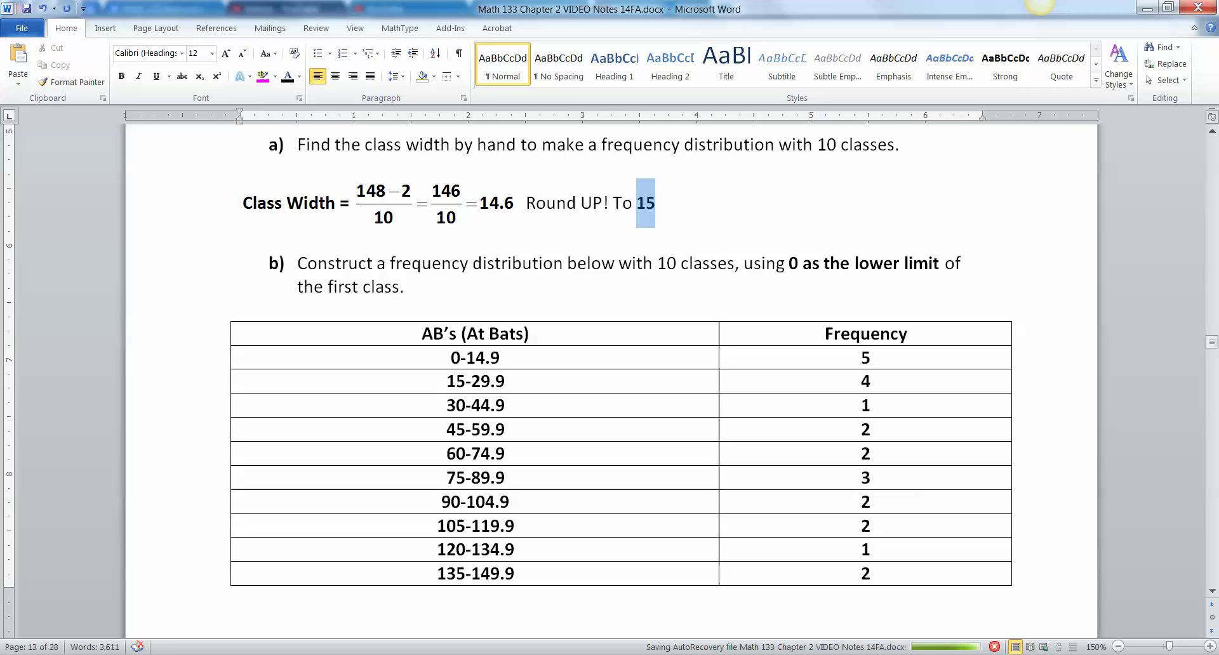
# Step: Remove the blank line above the "Objective 4: Histograms of Continuous Data" heading
pyautogui.hotkey('ctrl', 'b')
pyautogui.scroll(-10, 610, 381)
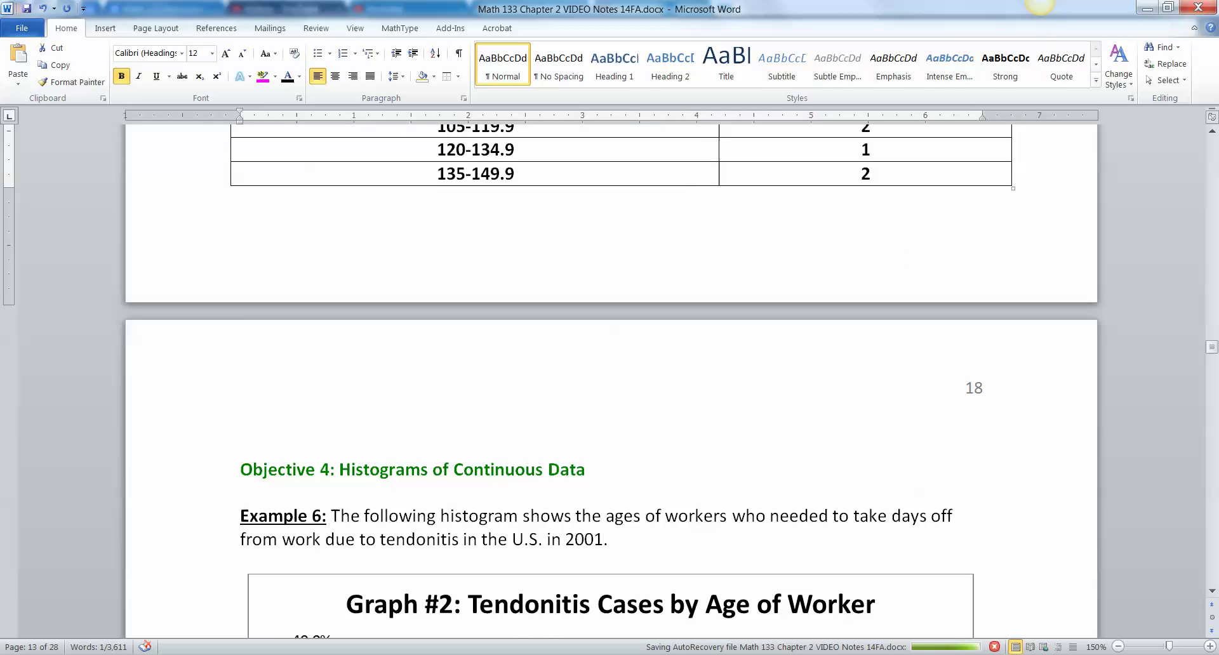
pyautogui.click(241, 447)
pyautogui.press('Delete')
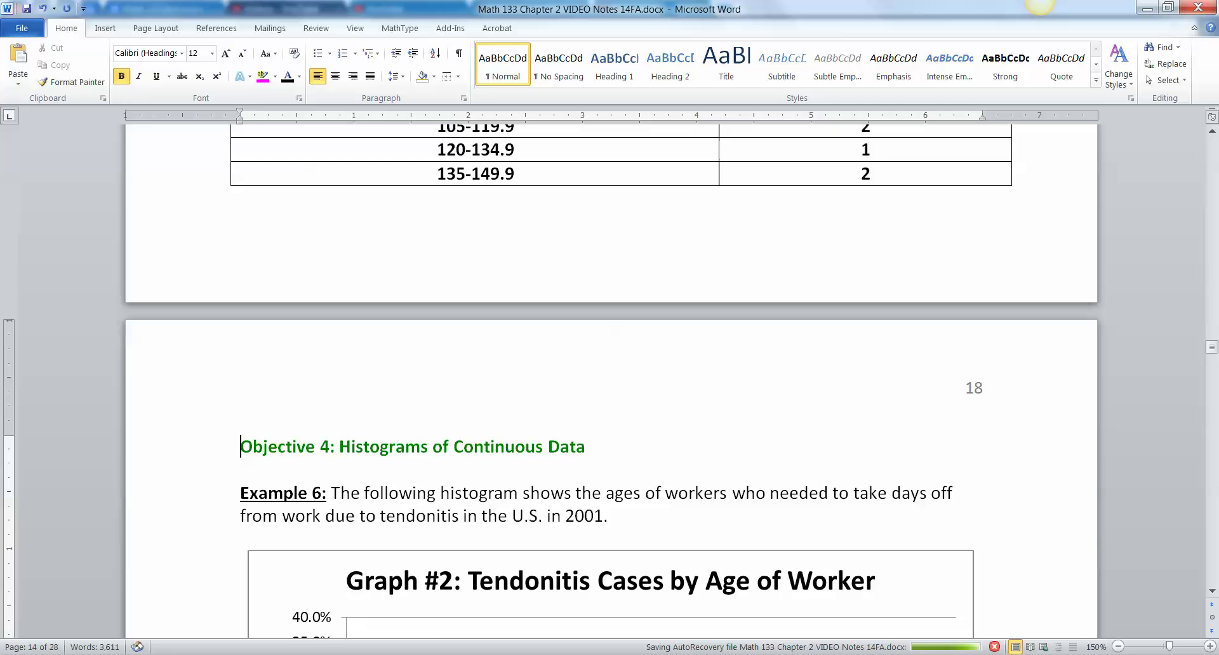
# Step: Look back at the earlier exam grades frequency table and compare it with the at-bats distribution
pyautogui.scroll(20, 609, 381)
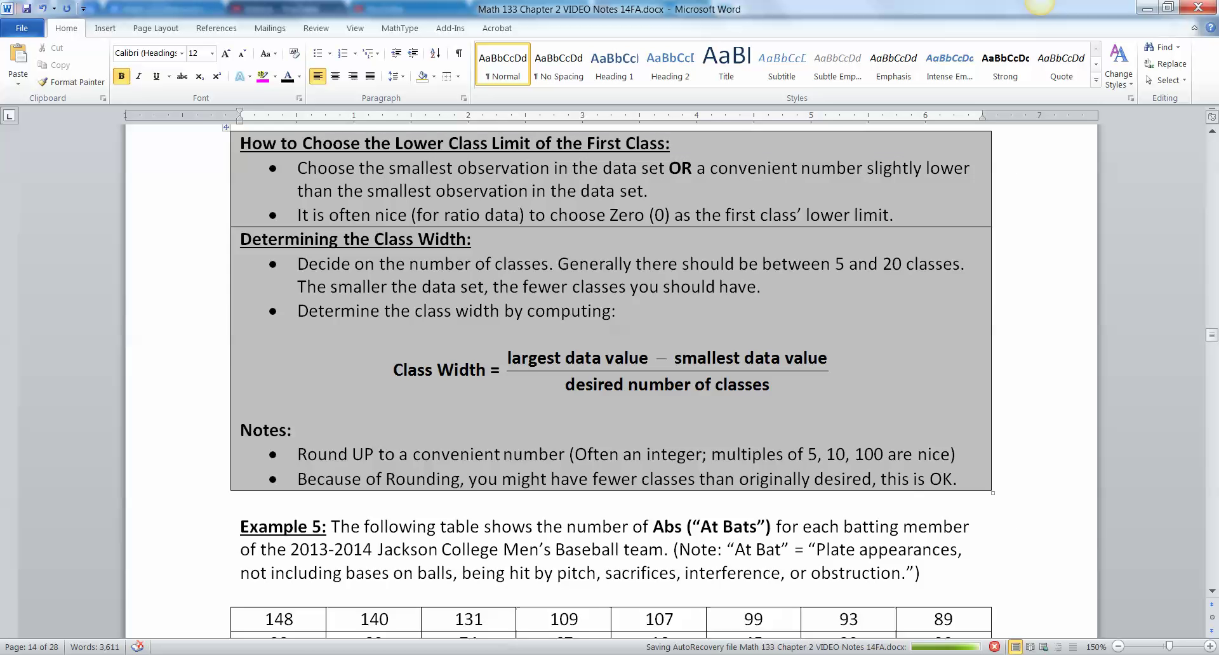
pyautogui.scroll(13, 610, 381)
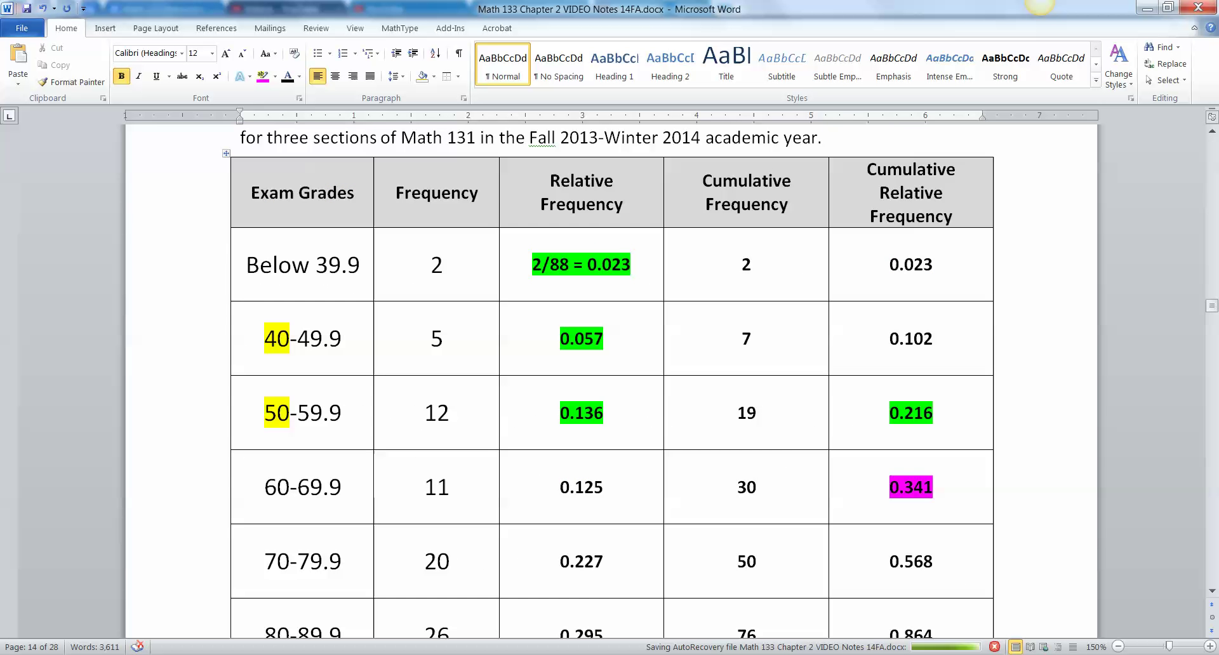
pyautogui.moveTo(347, 193); pyautogui.dragTo(756, 488)
pyautogui.scroll(-20, 609, 381)
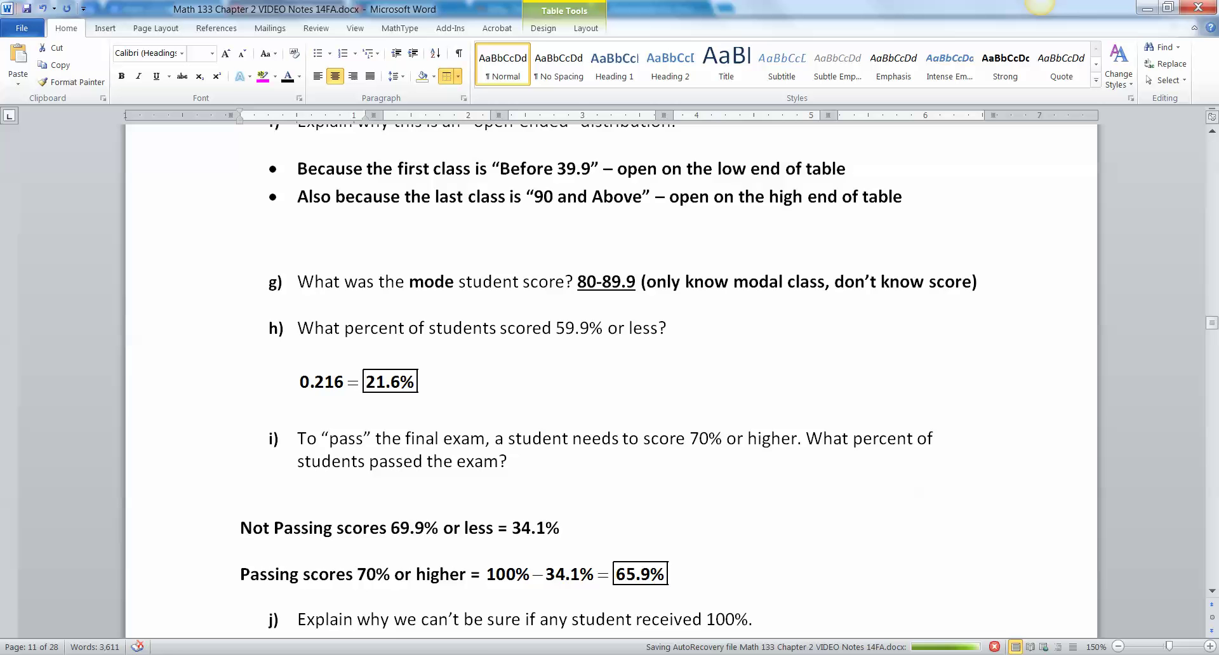
pyautogui.scroll(20, 609, 380)
pyautogui.scroll(-10, 609, 381)
pyautogui.scroll(-15, 609, 381)
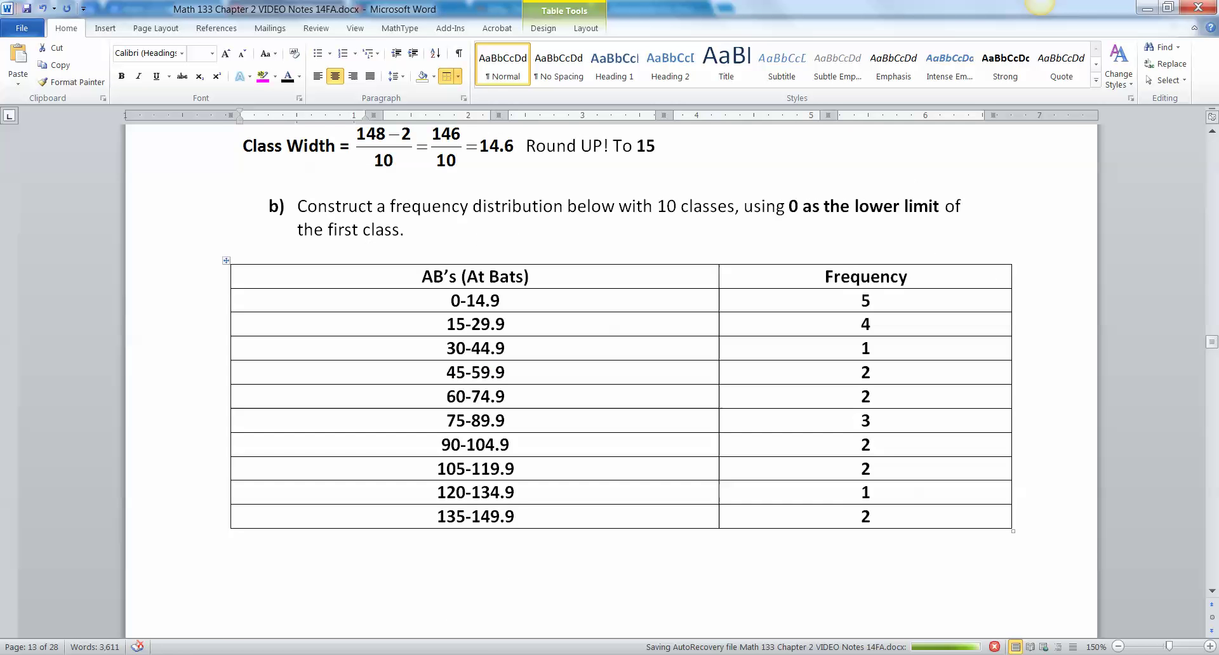
# Step: Read Example 6, examining the tendonitis cases histogram and the note on how its class labels relate to the bar edges
pyautogui.click(441, 322)
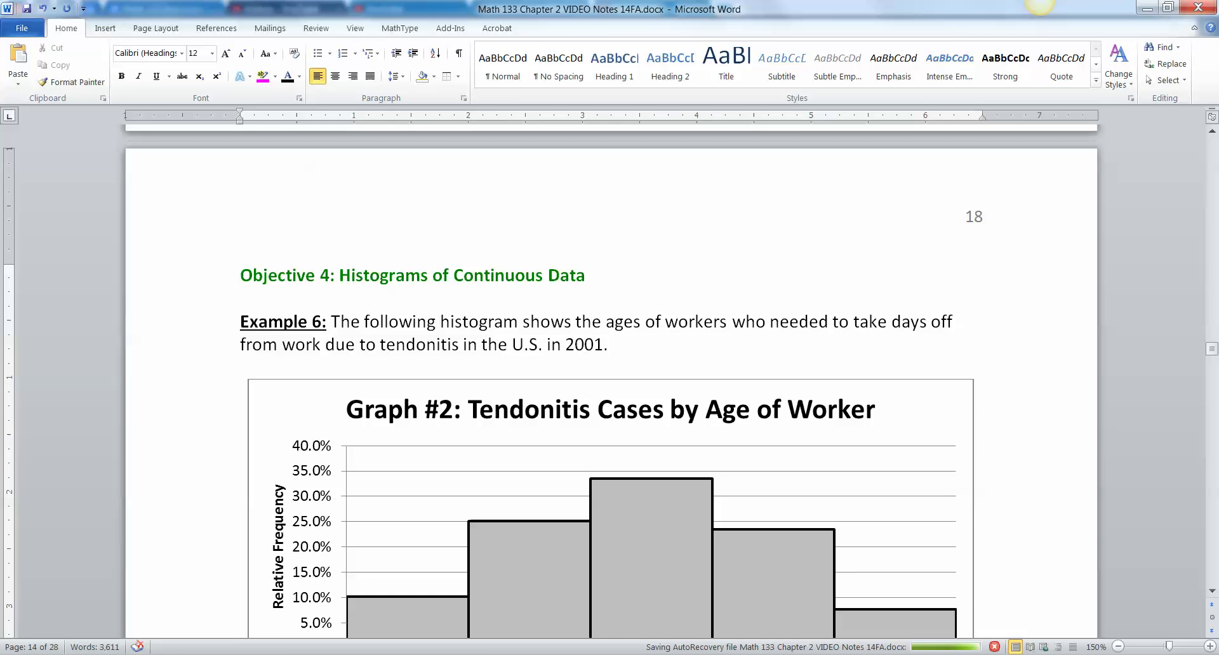
pyautogui.scroll(-1, 440, 321)
pyautogui.scroll(-3, 609, 381)
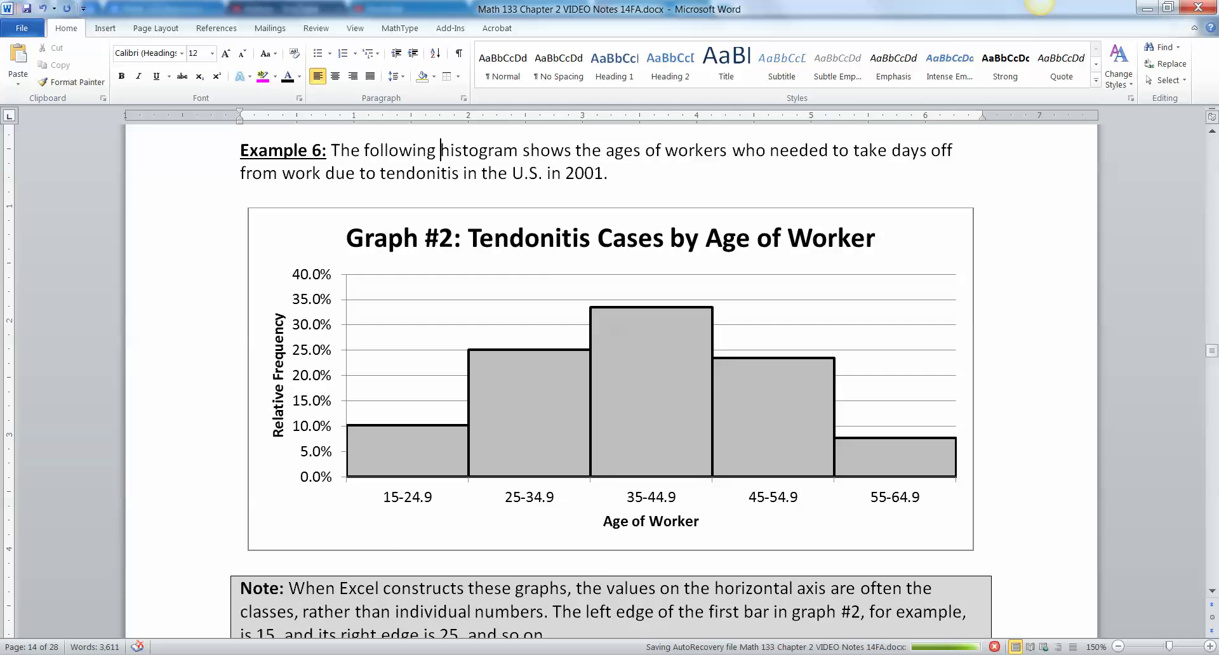
pyautogui.scroll(2, 609, 381)
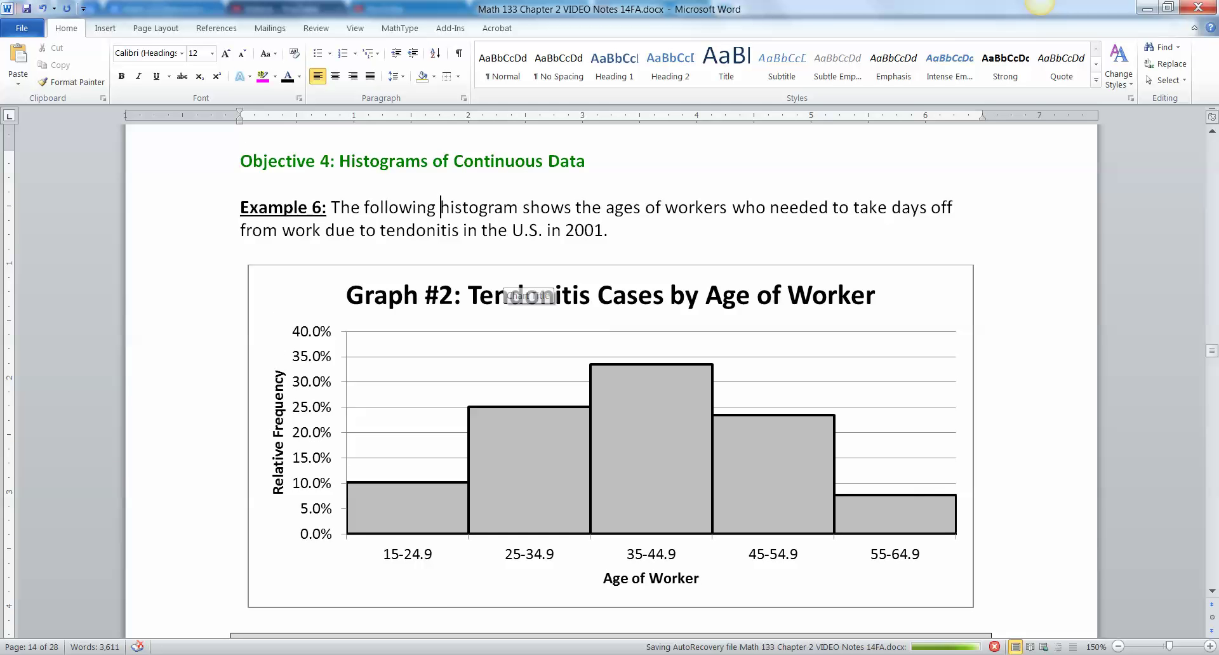
pyautogui.moveTo(612, 229); pyautogui.dragTo(482, 210)
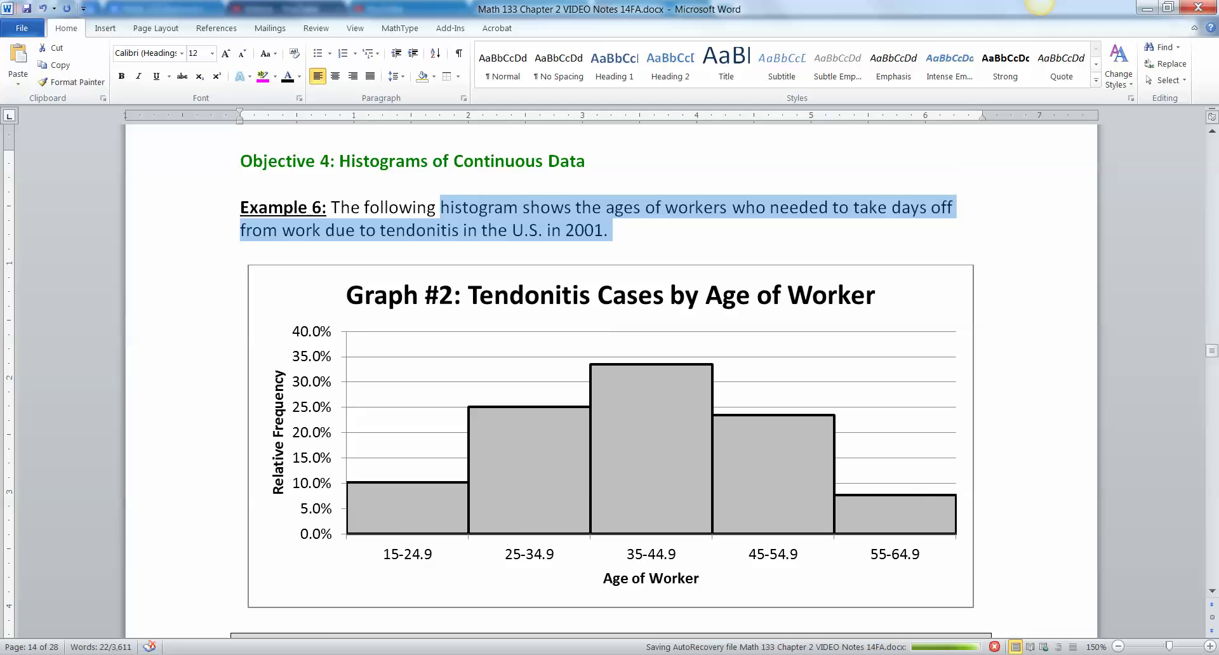
pyautogui.scroll(-3, 610, 381)
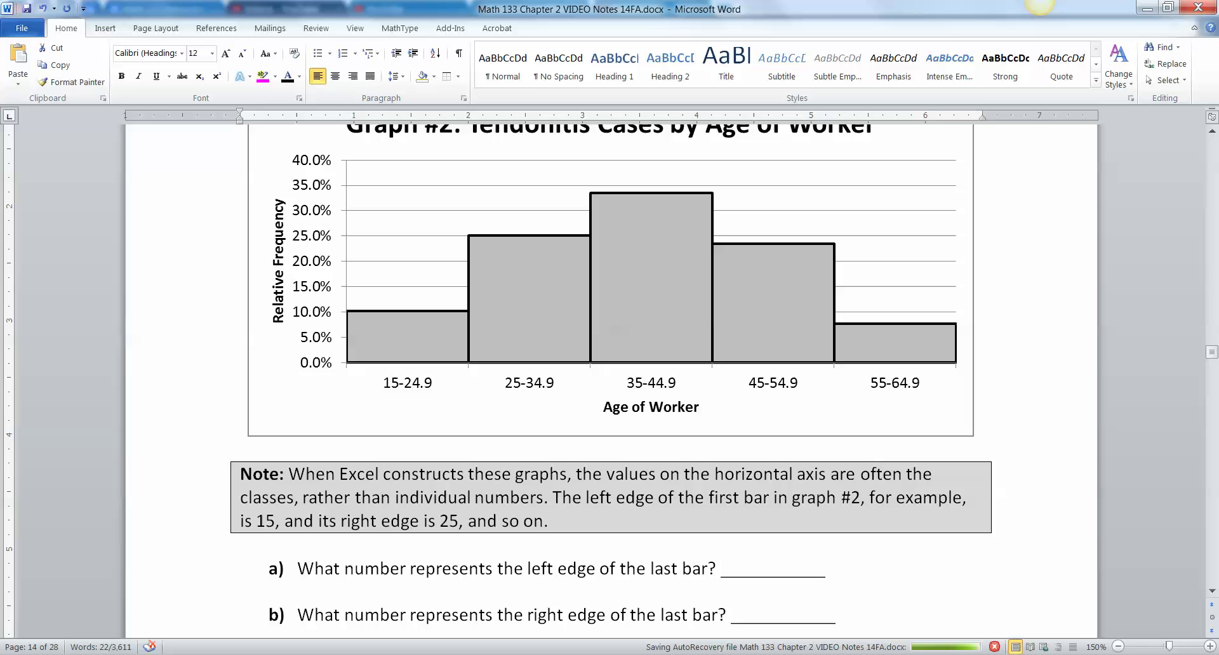
pyautogui.click(433, 474)
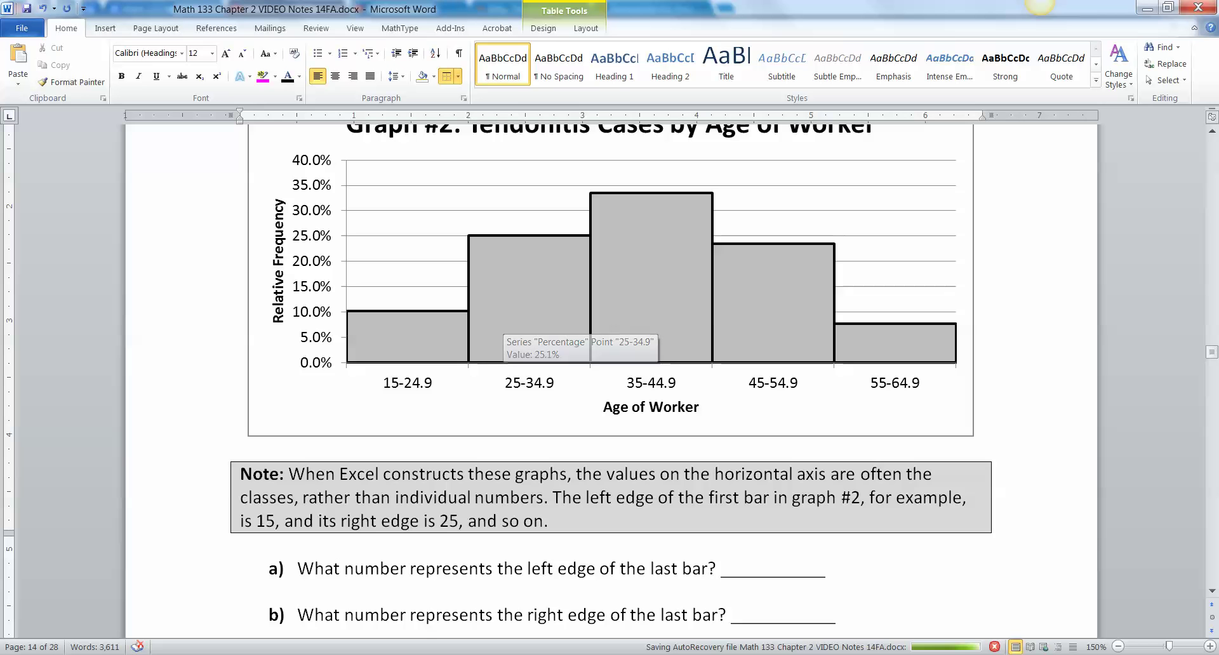
pyautogui.click(615, 327)
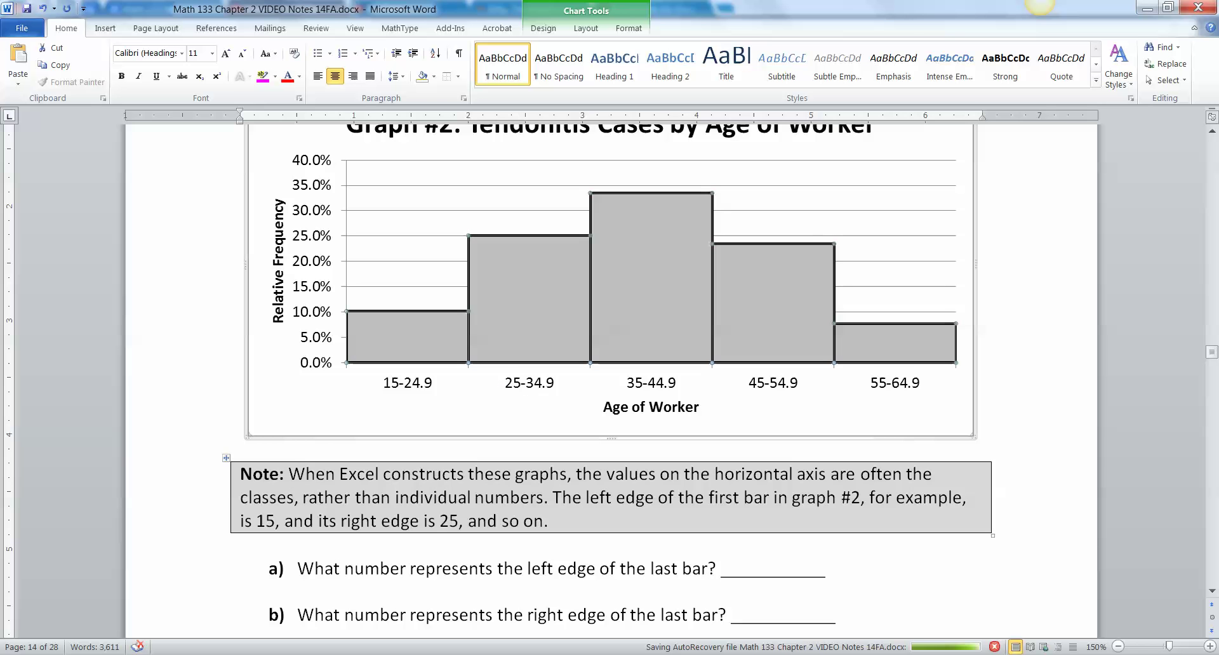
pyautogui.click(645, 499)
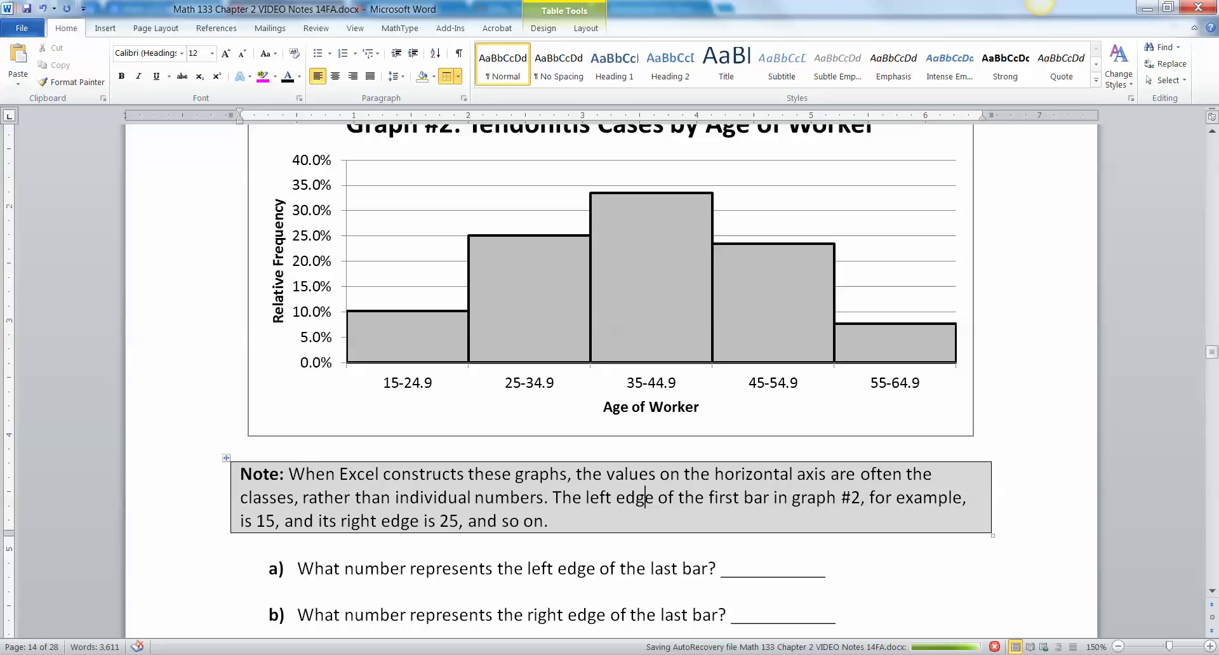
pyautogui.click(407, 339)
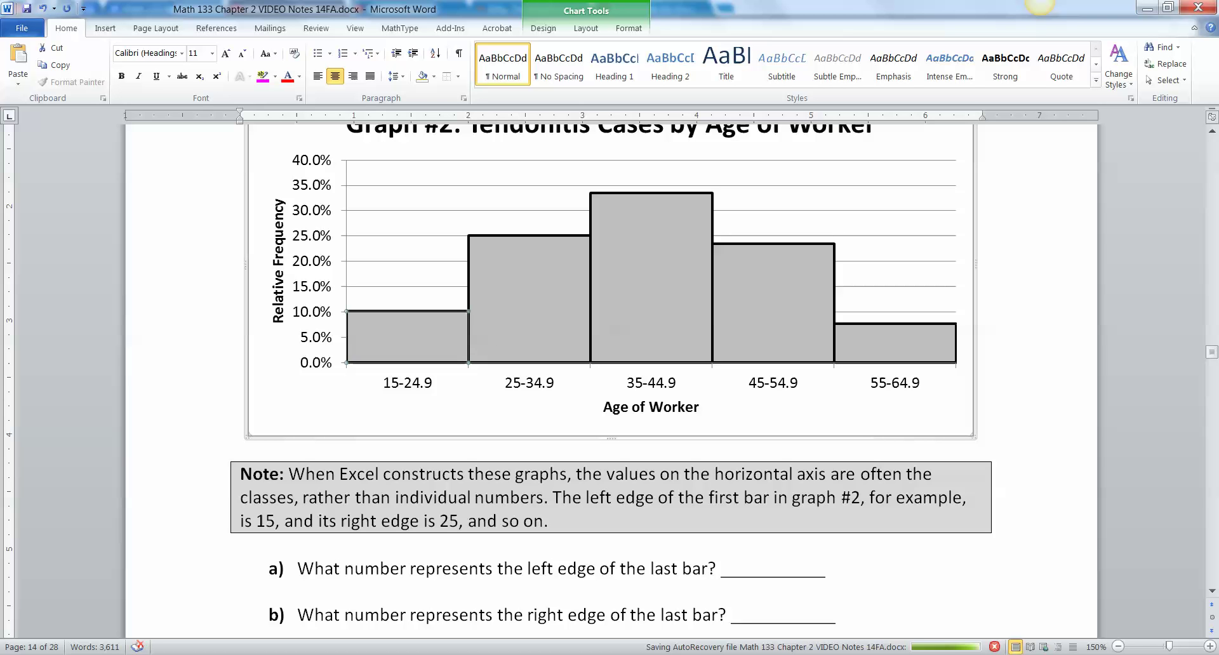
# Step: Fill in the answer blanks for the histogram's last bar: 55 for its left edge in a) and 65 for its right edge in b)
pyautogui.click(530, 305)
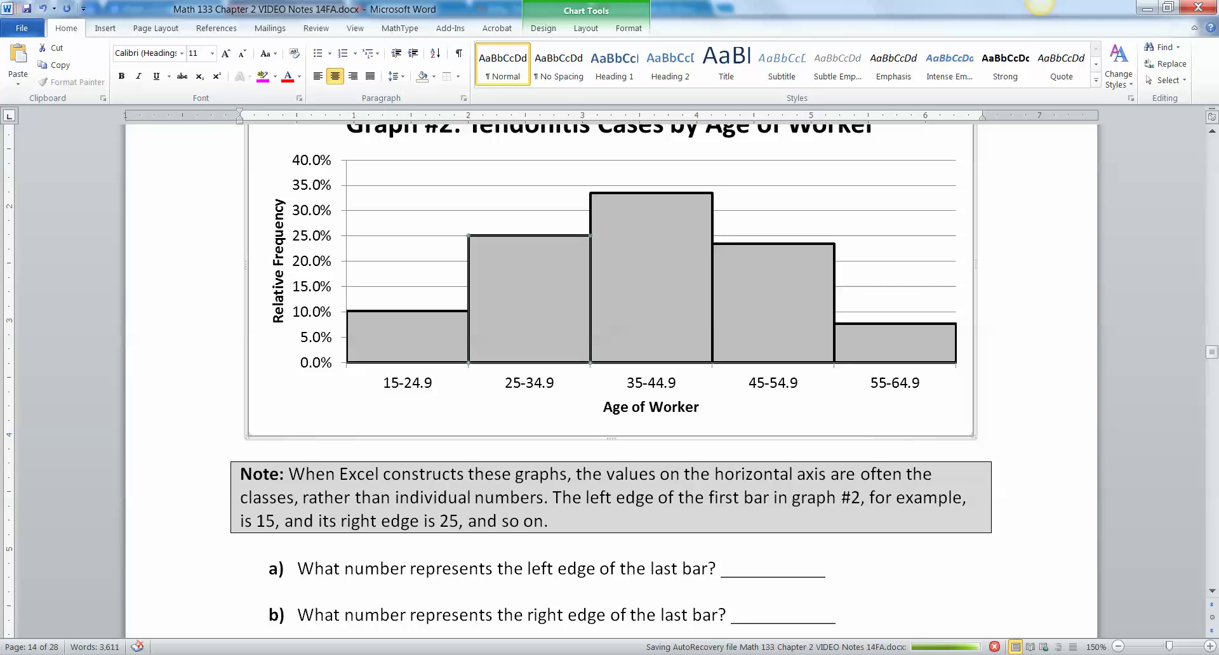
pyautogui.moveTo(596, 204)
pyautogui.click(655, 497)
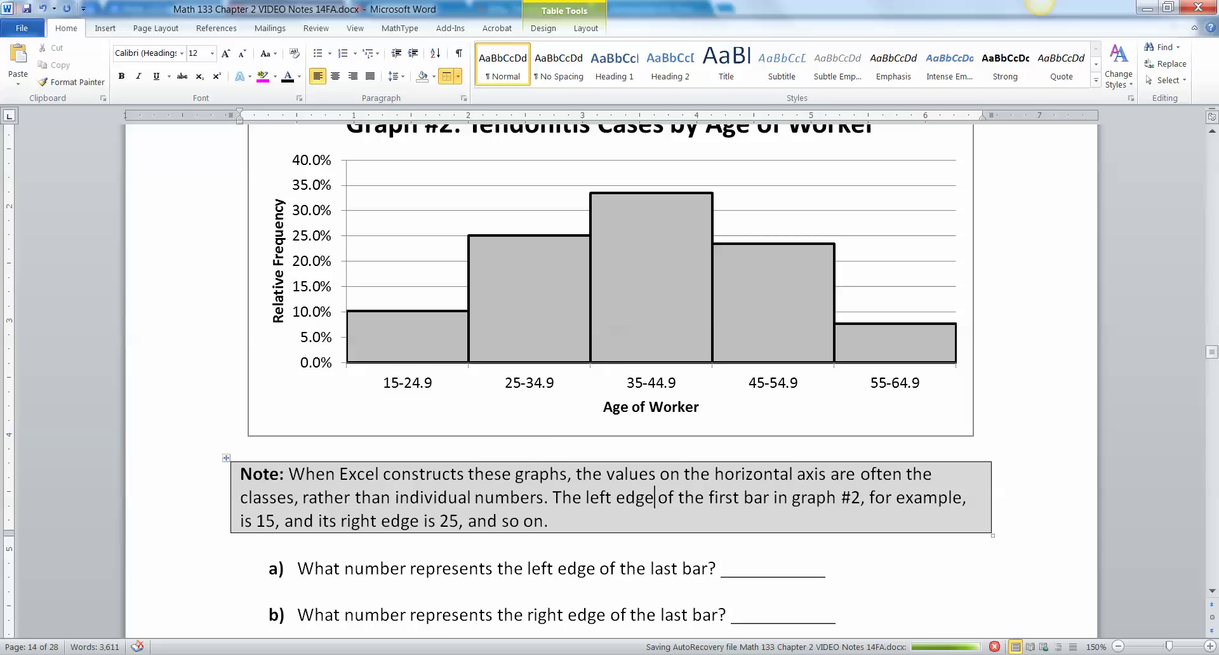
pyautogui.scroll(-3, 610, 381)
pyautogui.moveTo(527, 454); pyautogui.dragTo(706, 454)
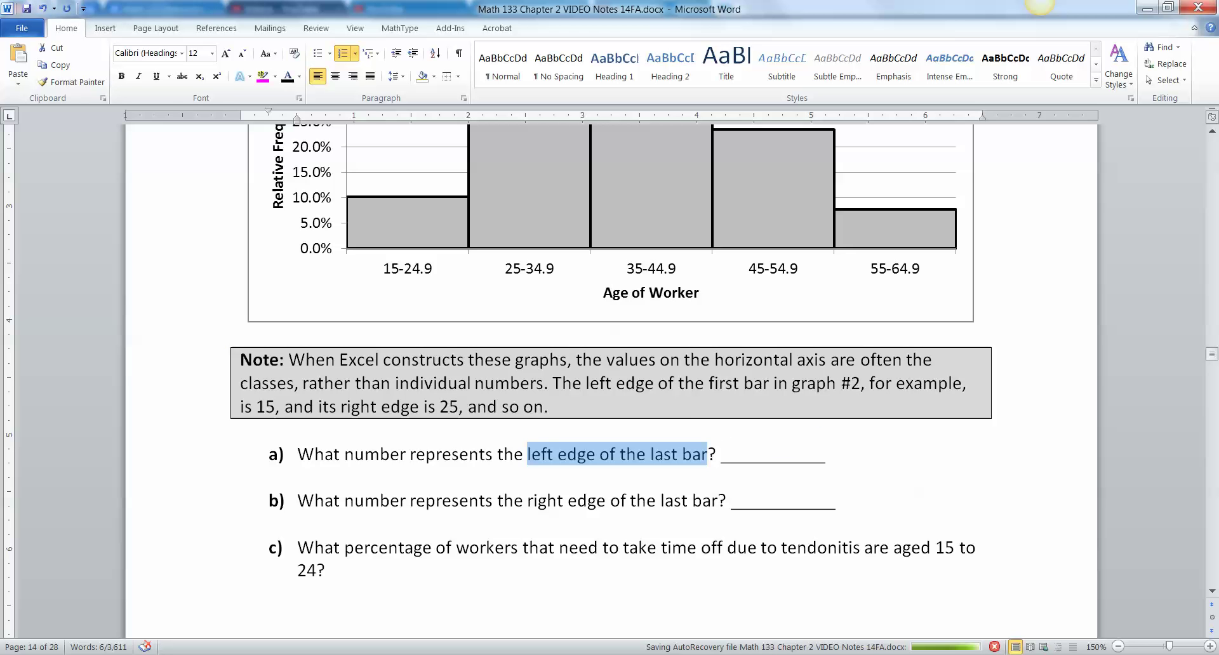
pyautogui.doubleClick(760, 454)
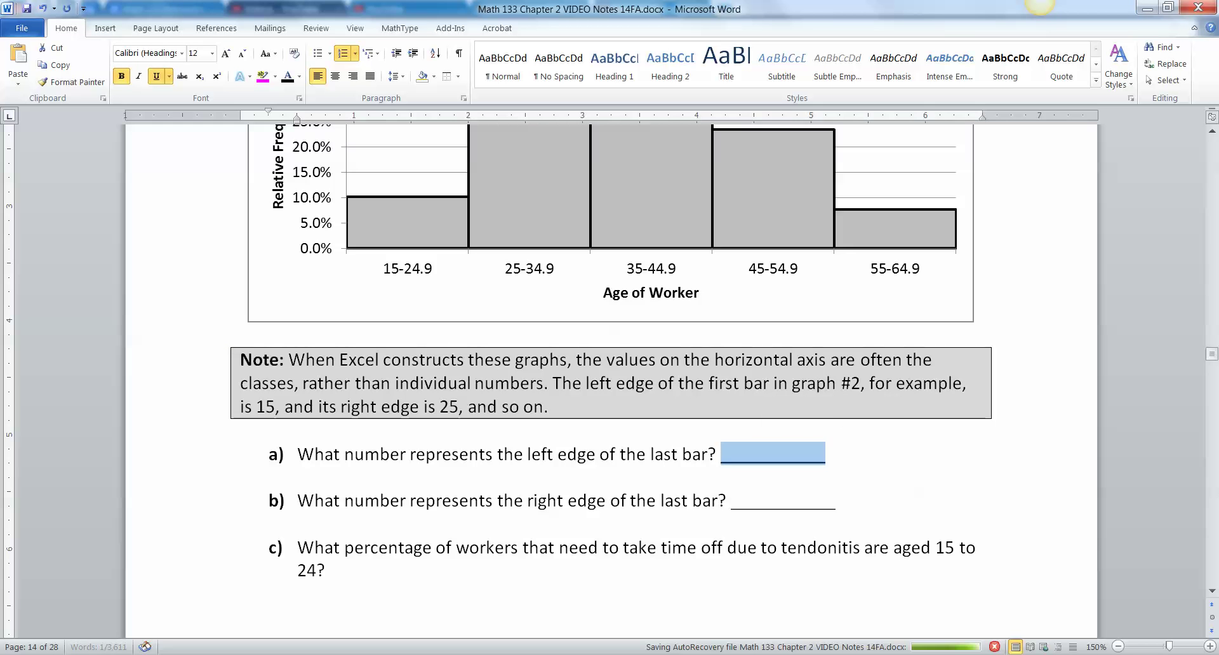
pyautogui.write('55')
pyautogui.doubleClick(778, 502)
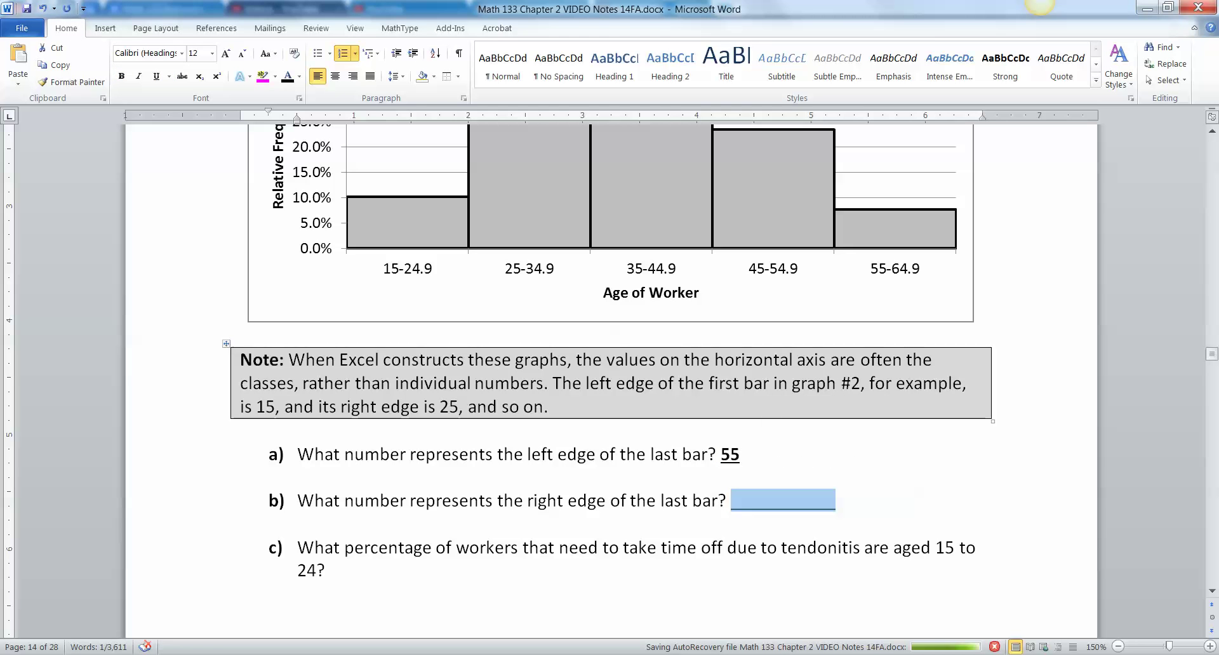
pyautogui.write('6')
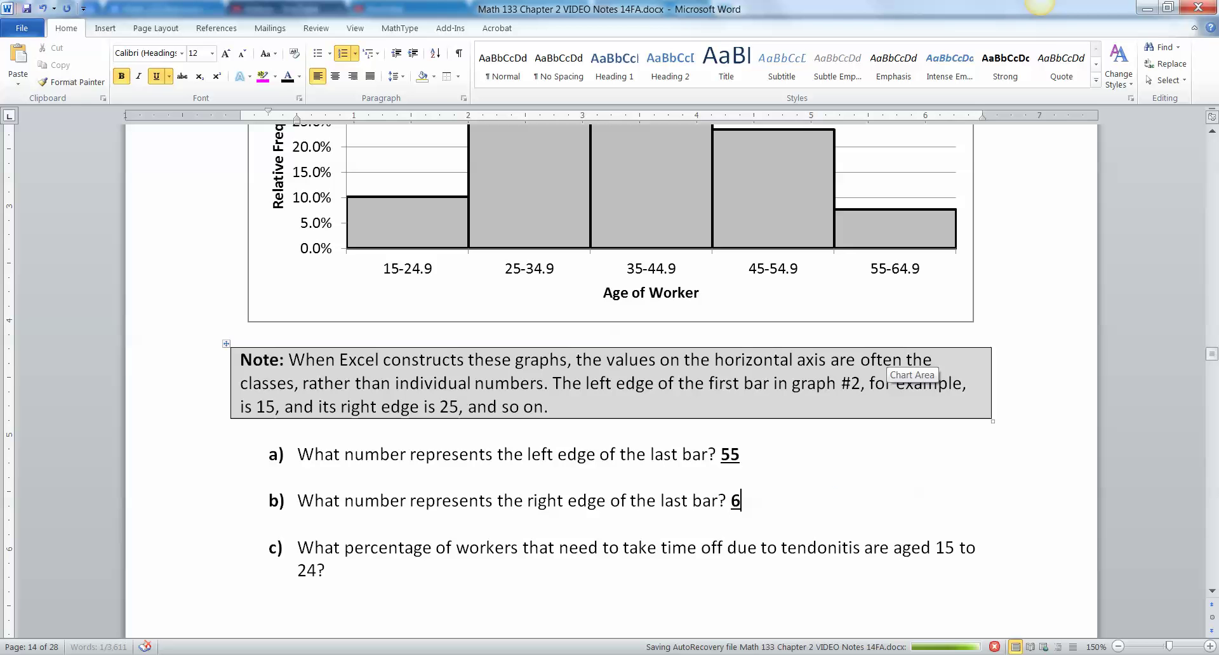
pyautogui.write('5')
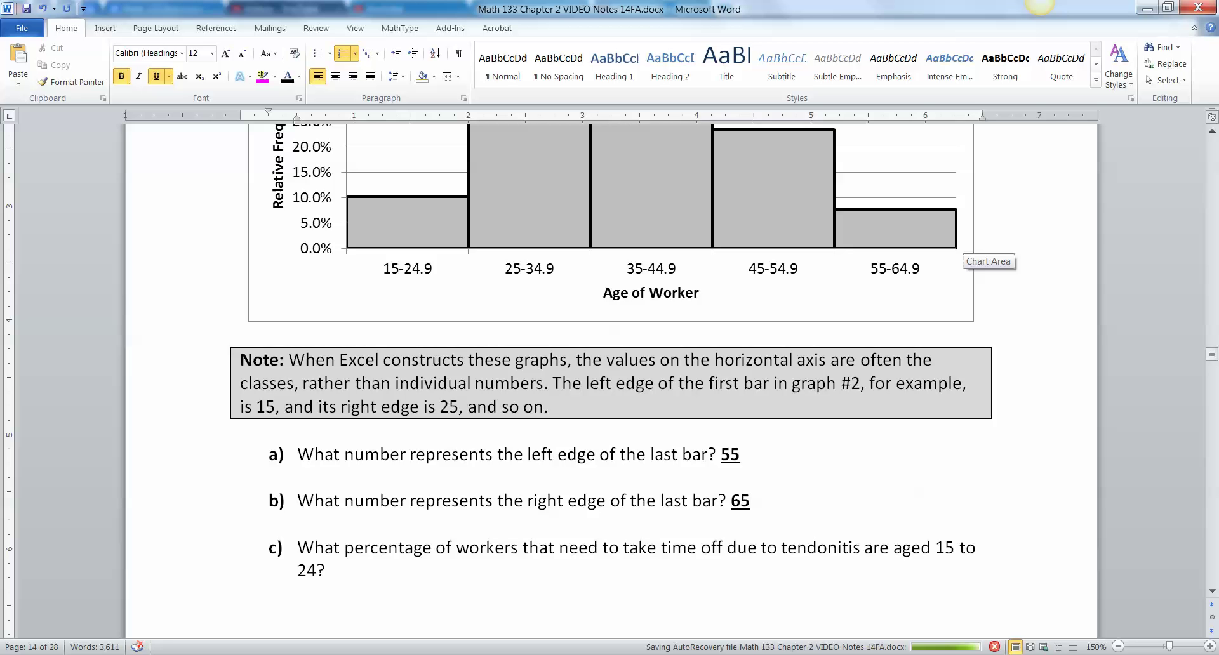
# Step: Remove one blank line between question c) and question d)
pyautogui.scroll(-2, 609, 317)
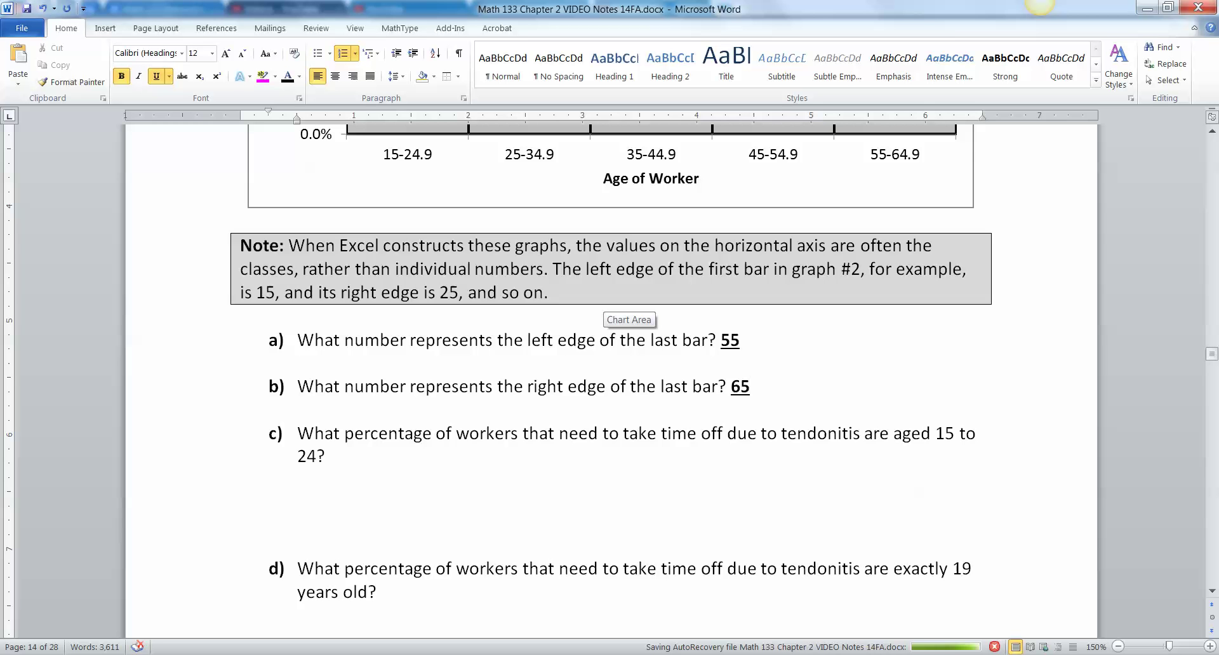
pyautogui.click(298, 480)
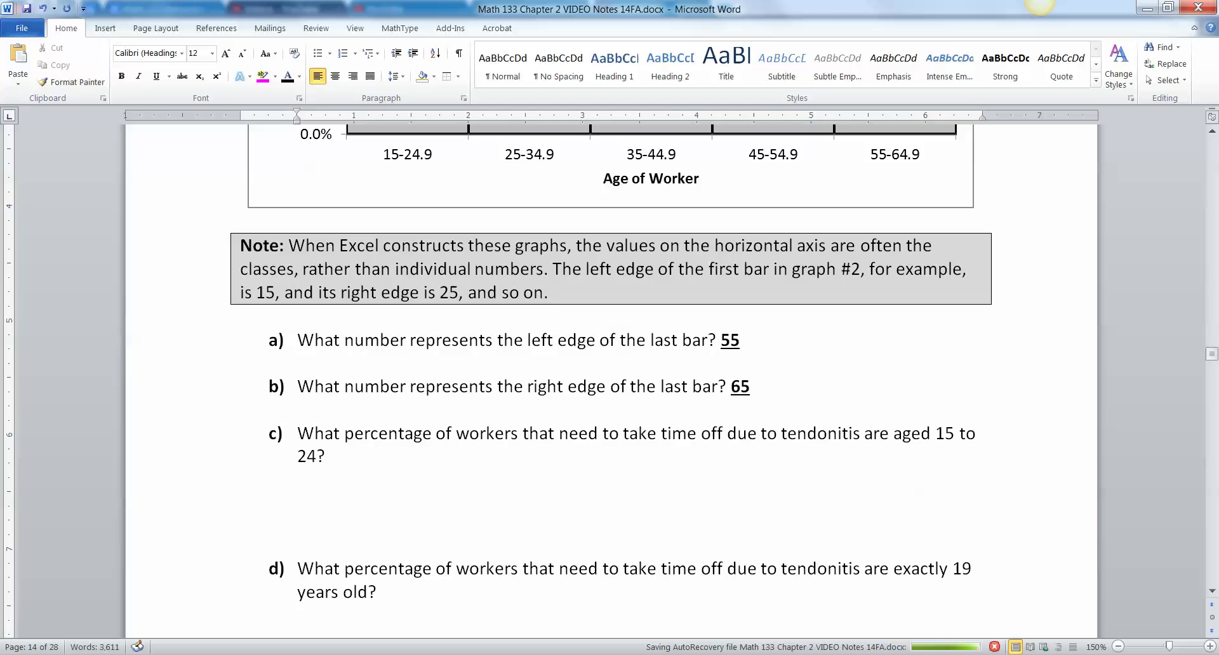
pyautogui.click(240, 521)
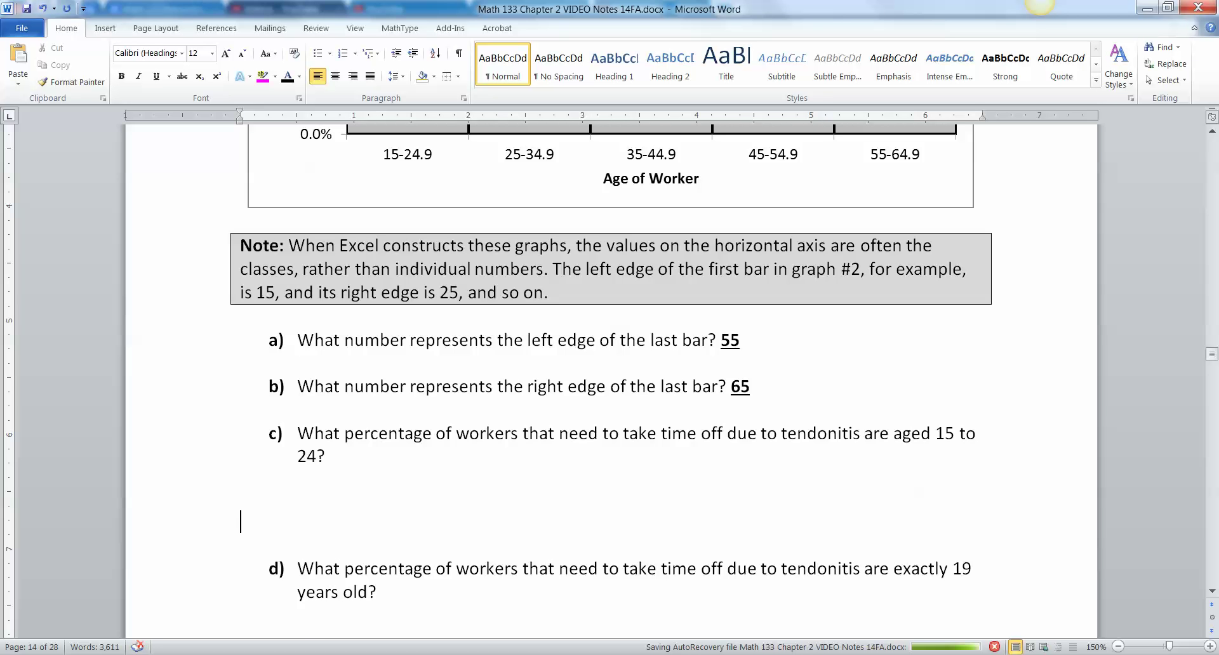
pyautogui.press('BackSpace')
# Step: Add the bold, non-underlined remark "(technically 64.999999)" after the answer 65 in question b)
pyautogui.scroll(3, 611, 318)
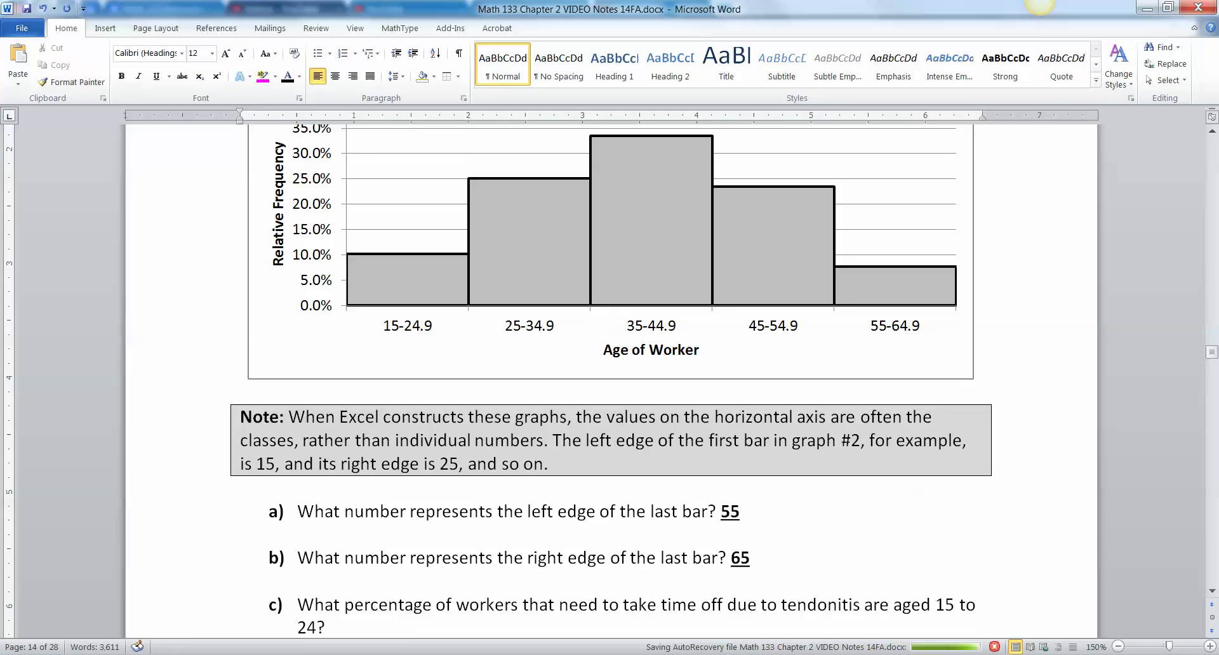
pyautogui.moveTo(684, 247)
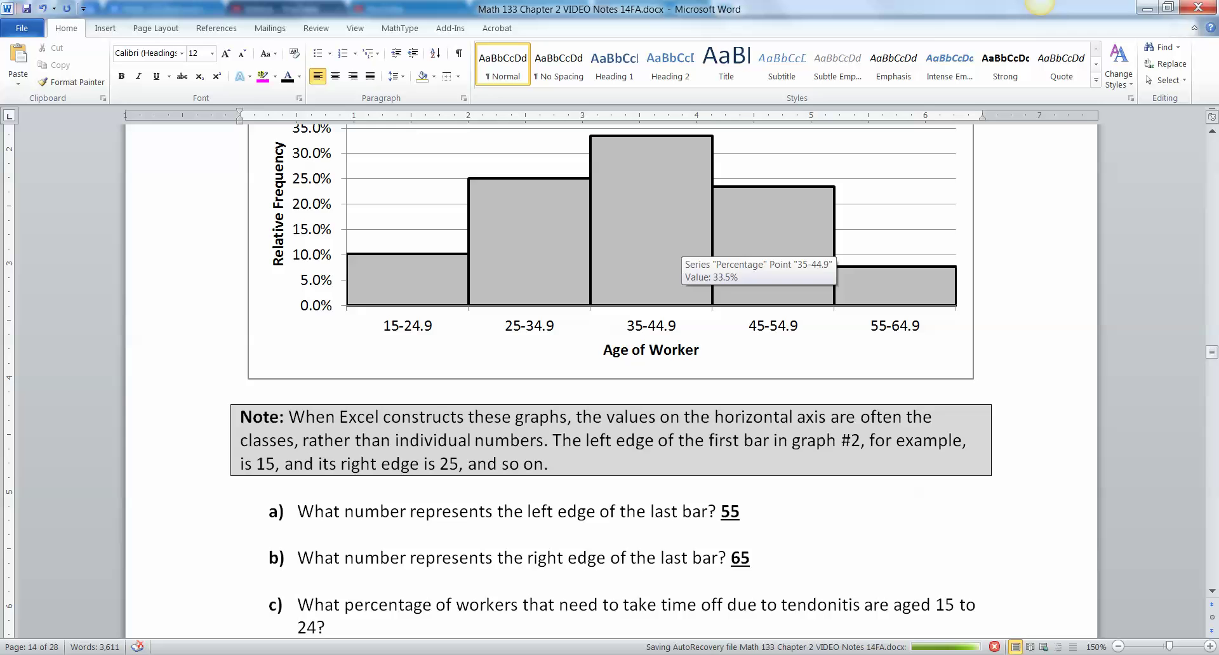
pyautogui.click(752, 558)
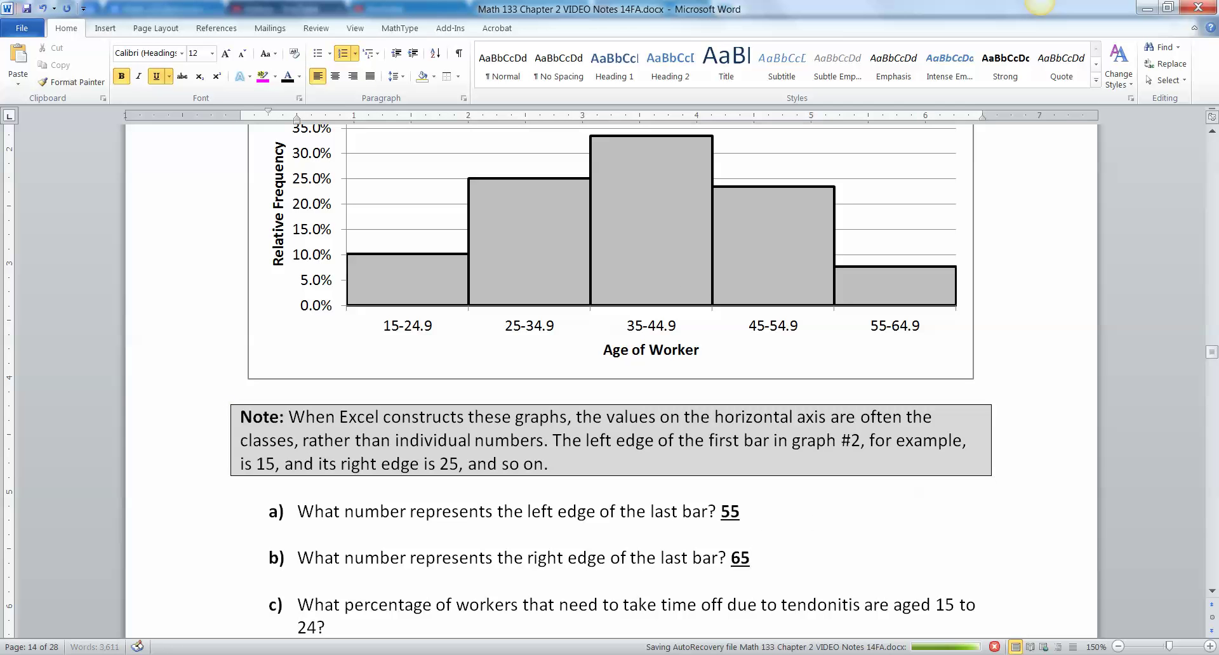
pyautogui.hotkey('ctrl', 'space')
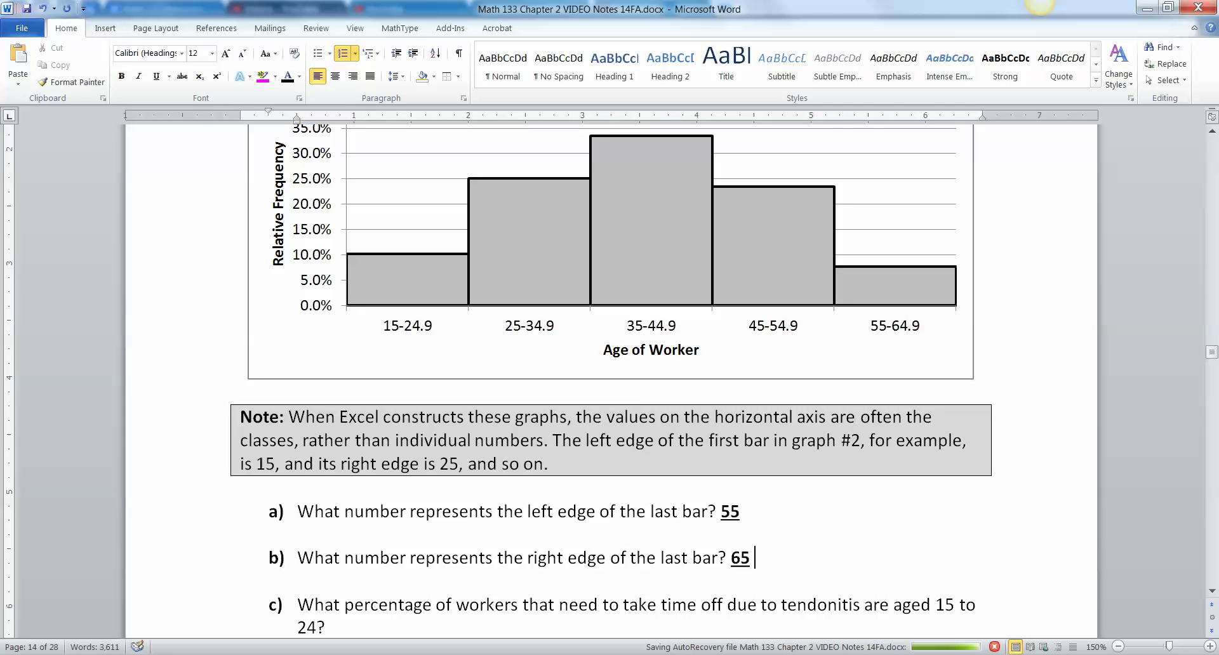
pyautogui.hotkey('ctrl', 'b')
pyautogui.write('(tec')
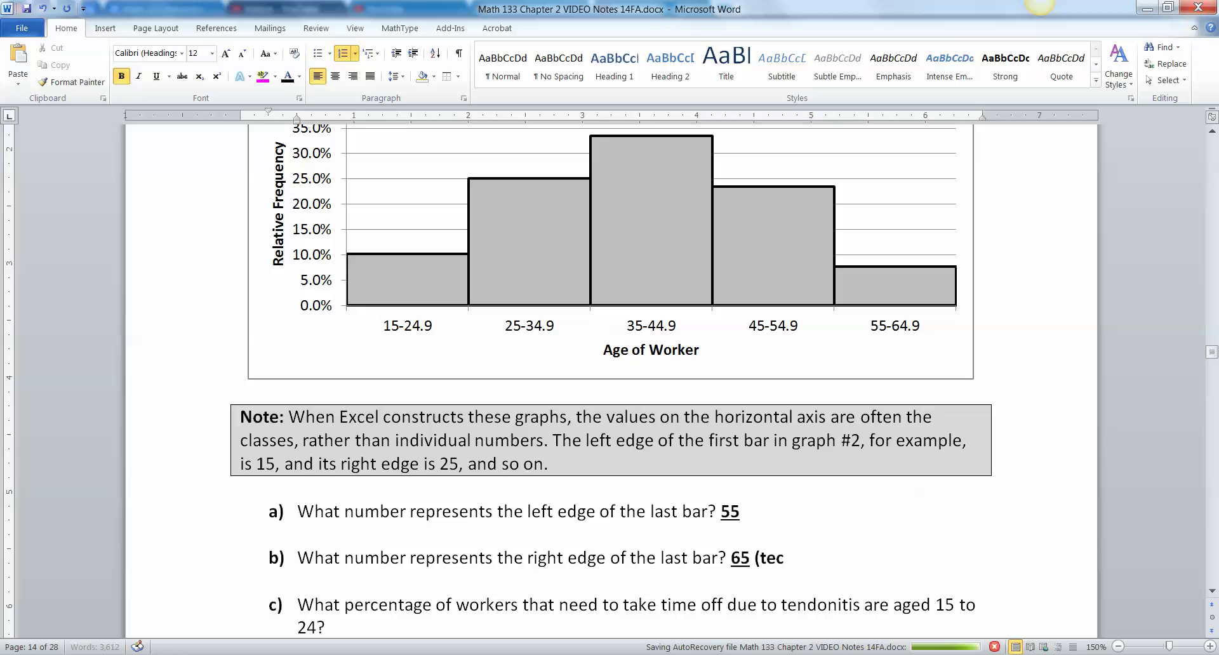
pyautogui.write('hnically 64.999999(')
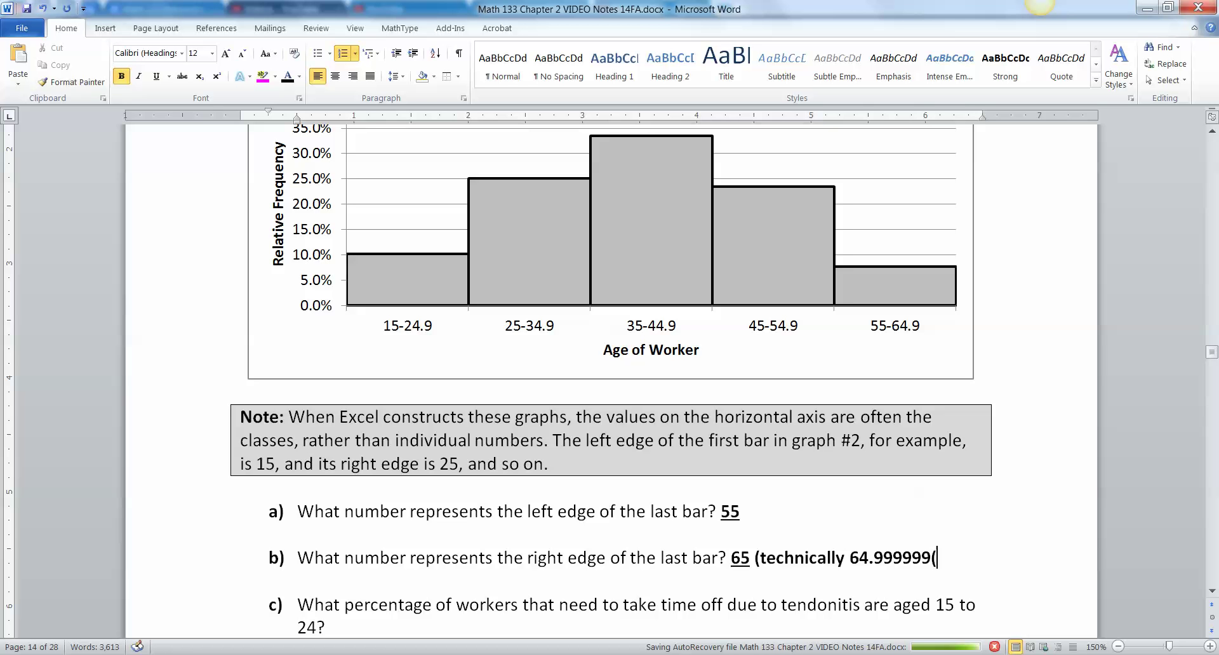
pyautogui.press('BackSpace')
pyautogui.write(')')
# Step: Read the 15-24.9 bar of the histogram and insert a MathType equation reading ≈10% below question c)
pyautogui.scroll(-3, 610, 381)
pyautogui.click(241, 479)
pyautogui.scroll(1, 609, 381)
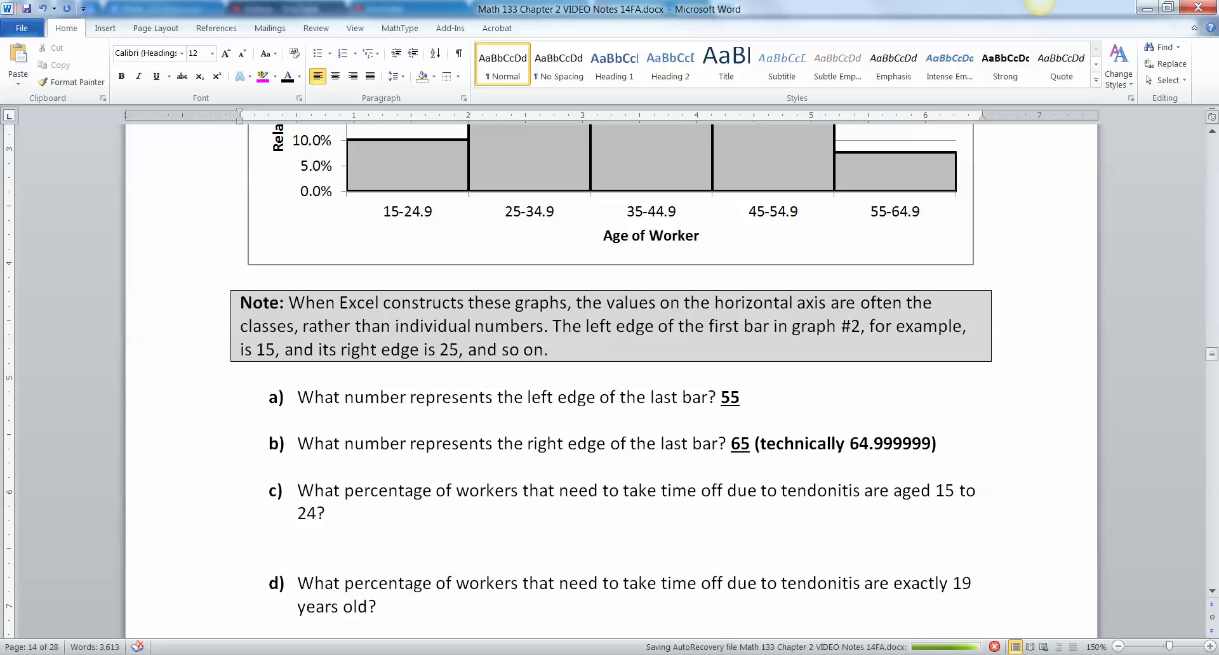
pyautogui.scroll(1, 609, 381)
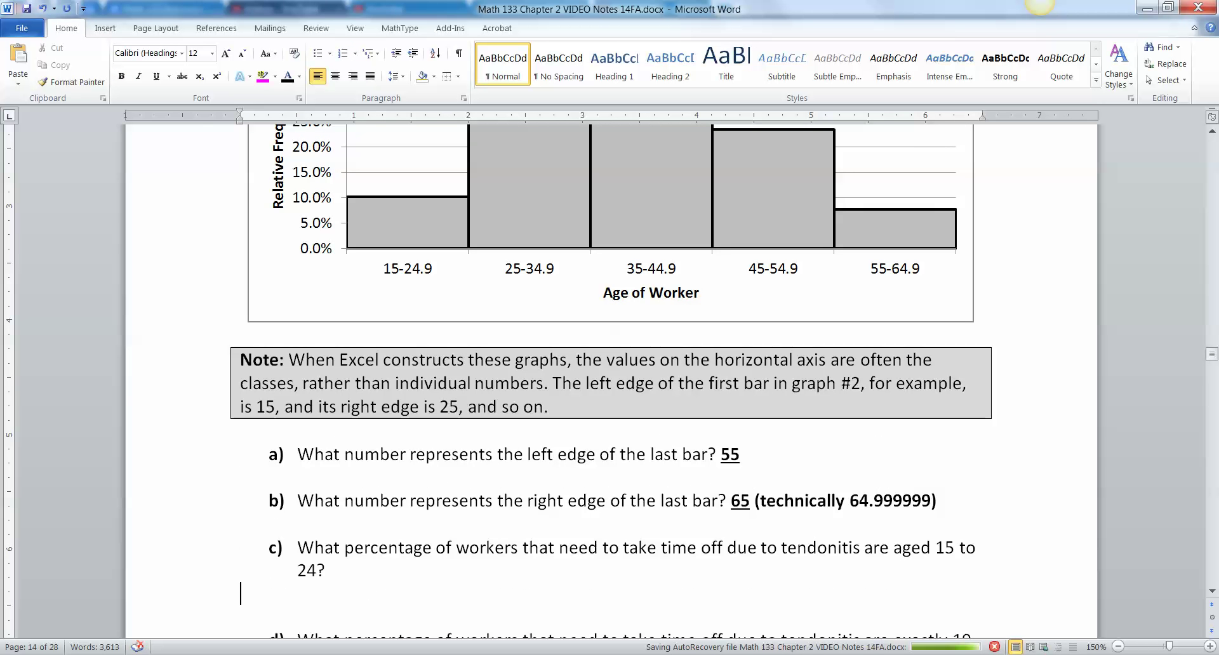
pyautogui.scroll(2, 609, 381)
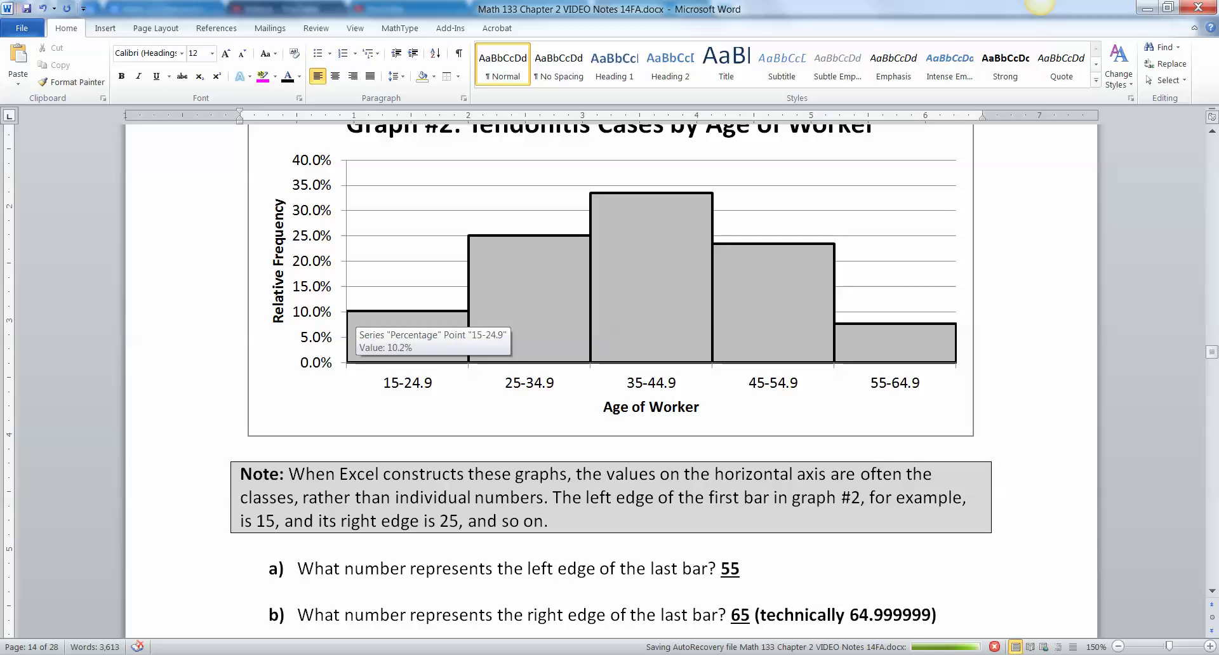
pyautogui.moveTo(357, 316)
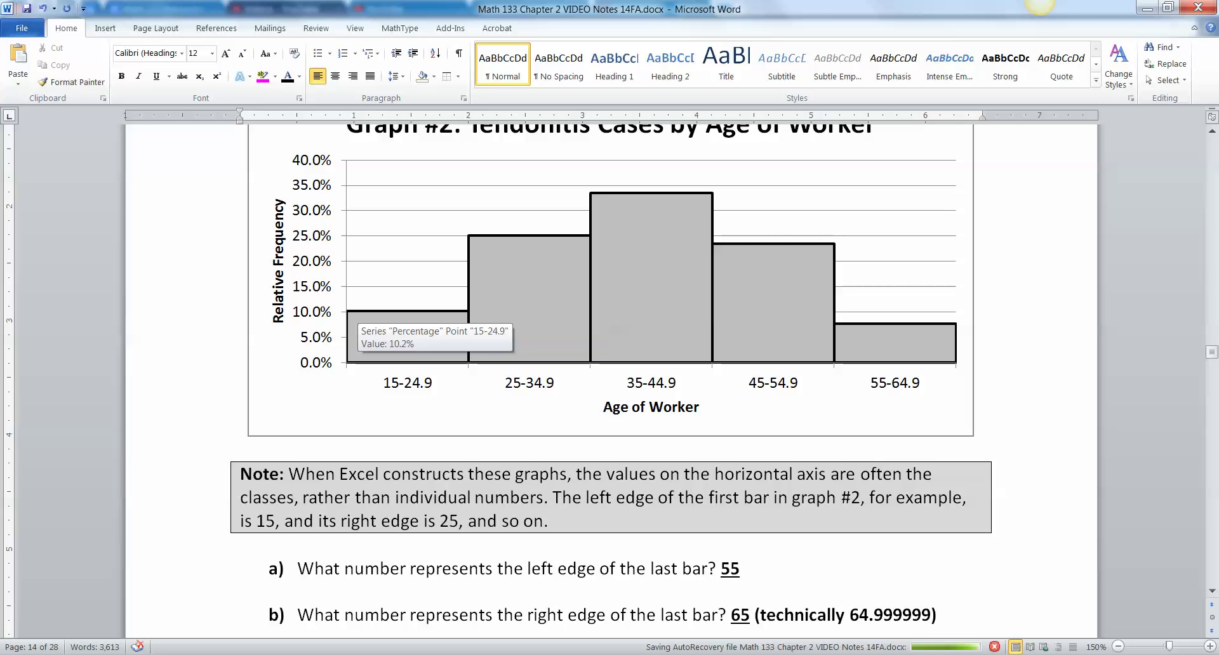
pyautogui.scroll(-6, 359, 315)
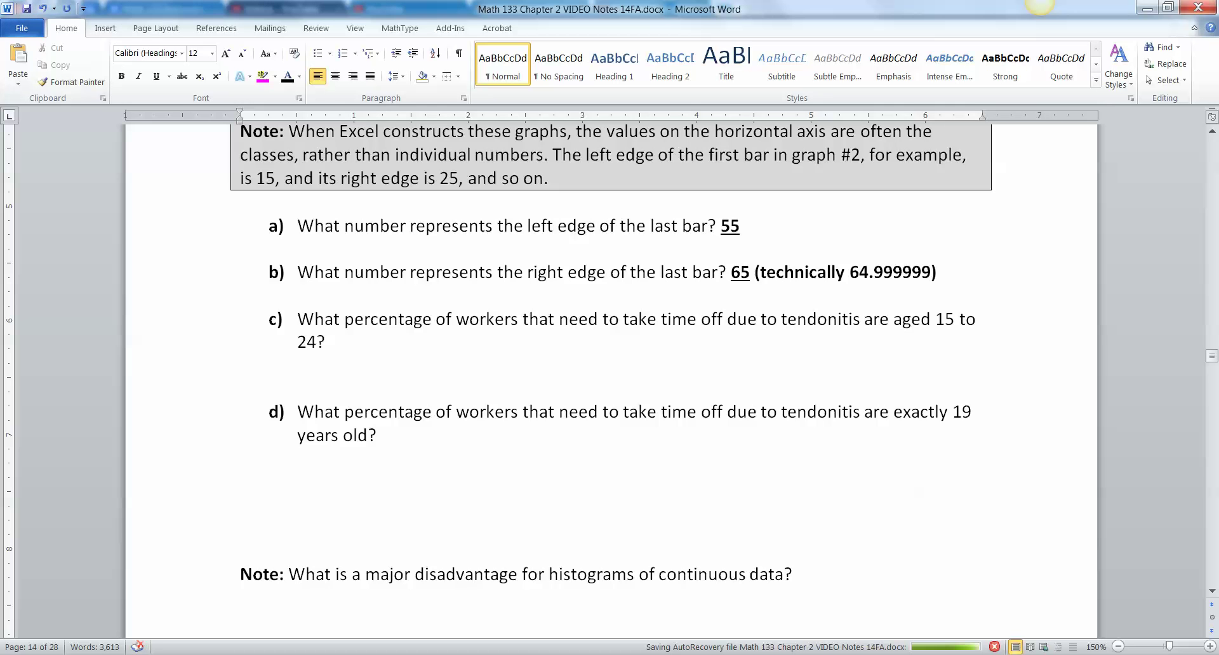
pyautogui.hotkey('ctrl', 'alt', 'q')
pyautogui.click(28, 44)
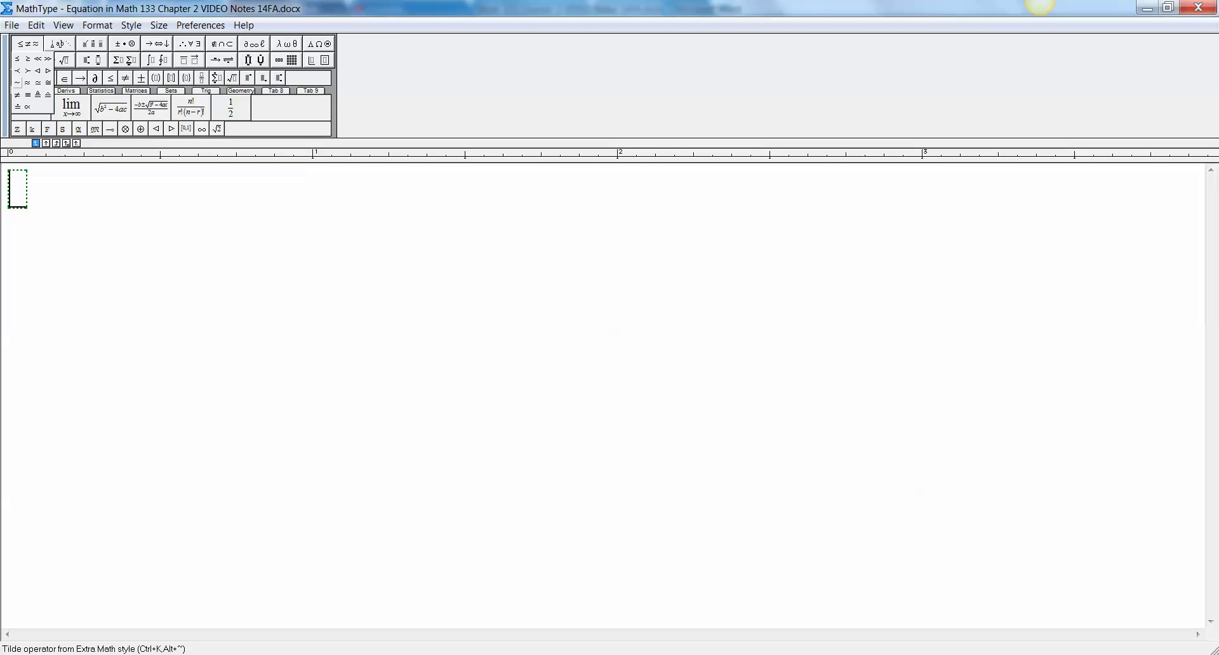
pyautogui.click(20, 78)
pyautogui.write('10')
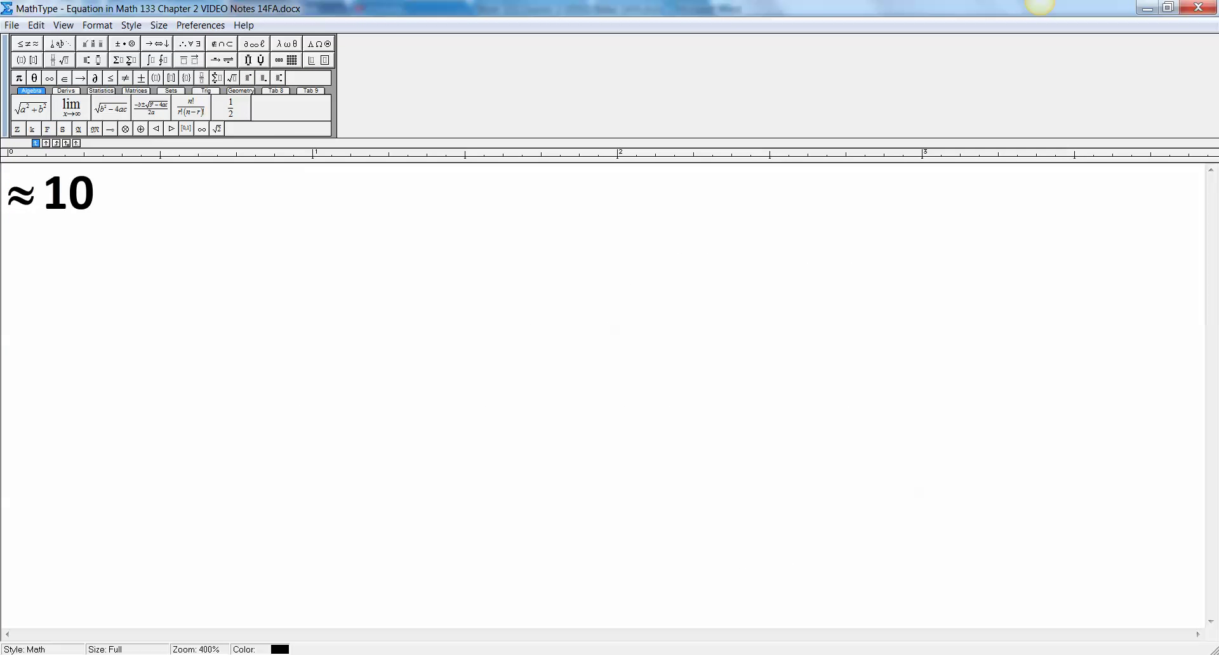
pyautogui.write('%')
# Step: Put a box frame around 10% in the equation and return to the Word document
pyautogui.hotkey('shift', 'Left')
pyautogui.hotkey('shift', 'Left')
pyautogui.hotkey('shift', 'Left')
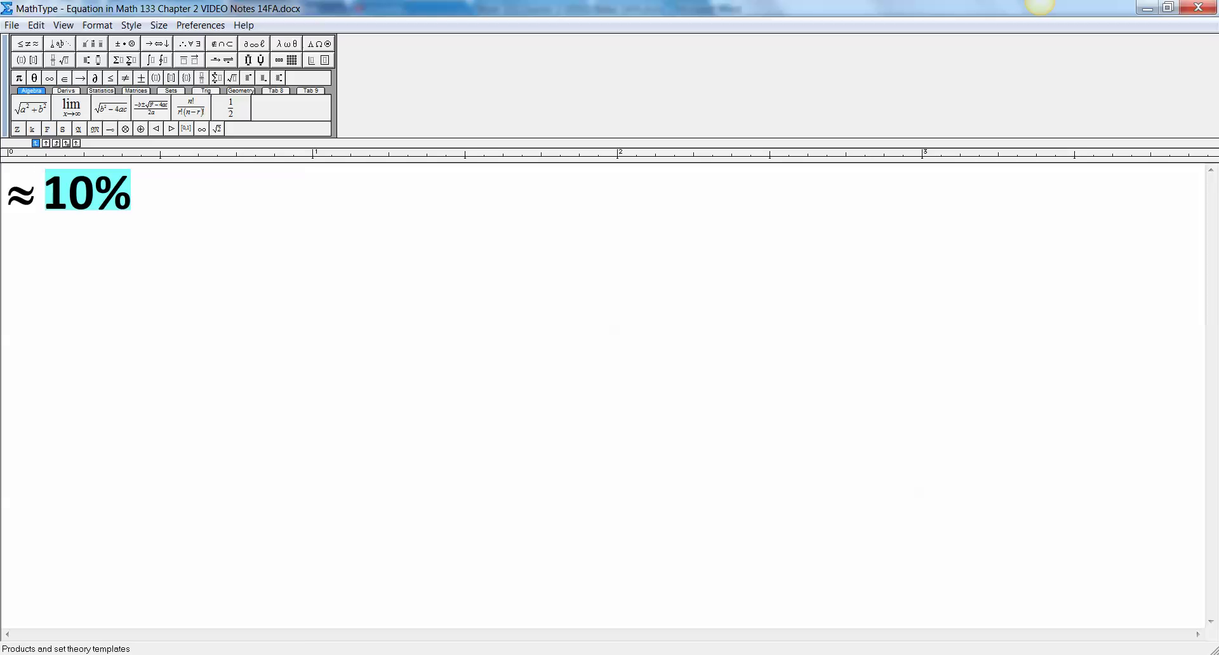
pyautogui.click(318, 61)
pyautogui.click(310, 102)
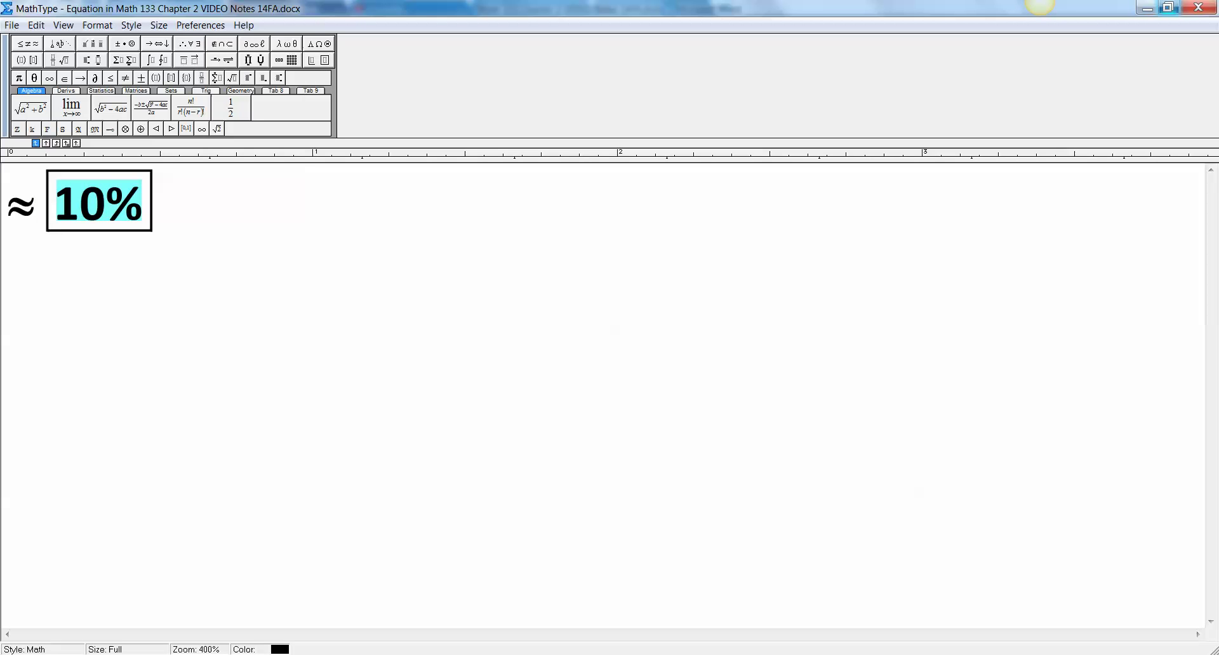
pyautogui.click(1198, 7)
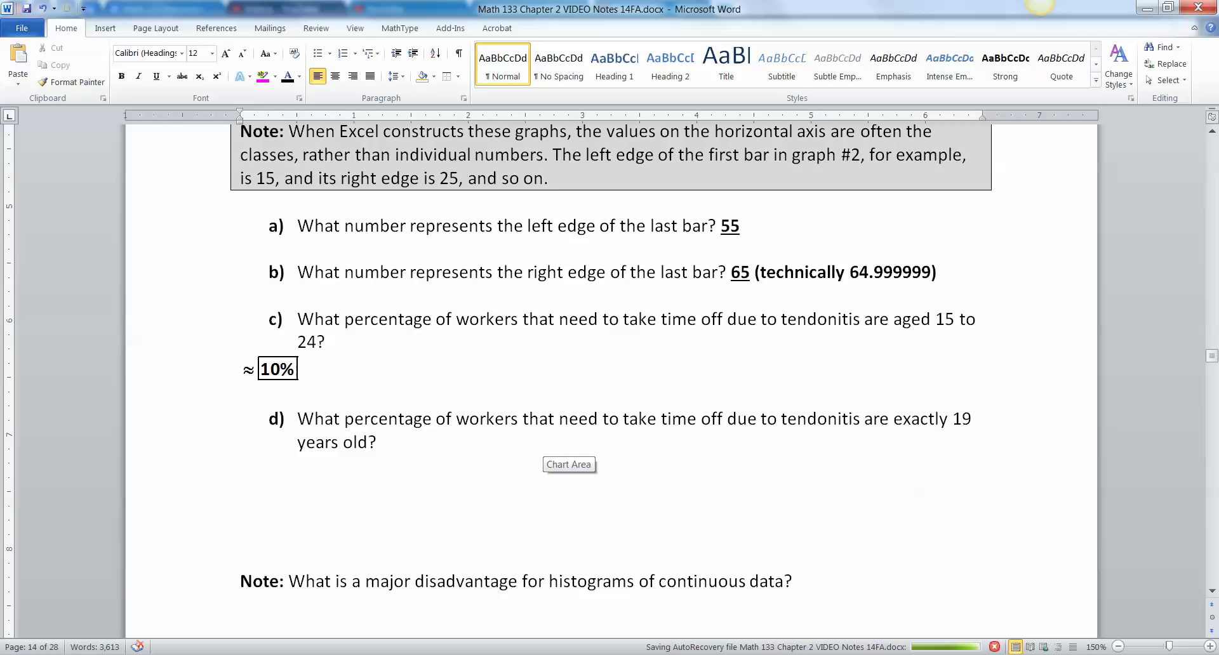
# Step: Add a blank line between question c) and its boxed ≈10% answer
pyautogui.click(326, 342)
pyautogui.press('Return')
pyautogui.press('Return')
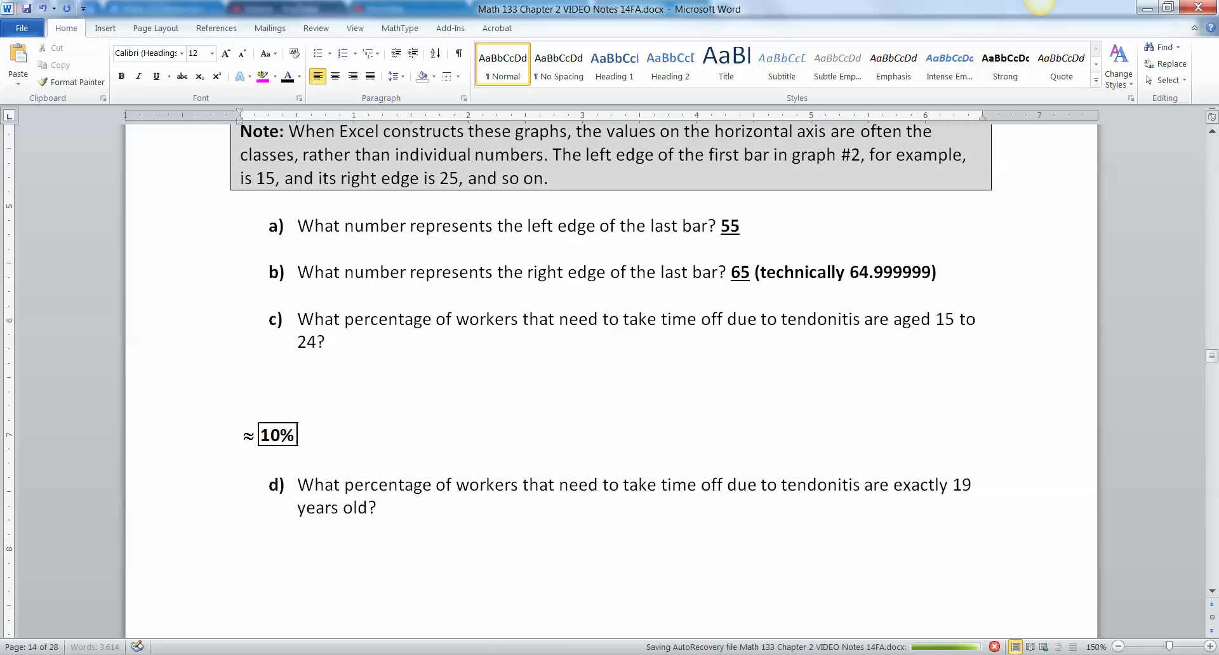
pyautogui.press('Delete')
pyautogui.press('Delete')
# Step: Remove the extra blank line above the boxed ≈10% answer and open up answer space below question d)
pyautogui.click(378, 466)
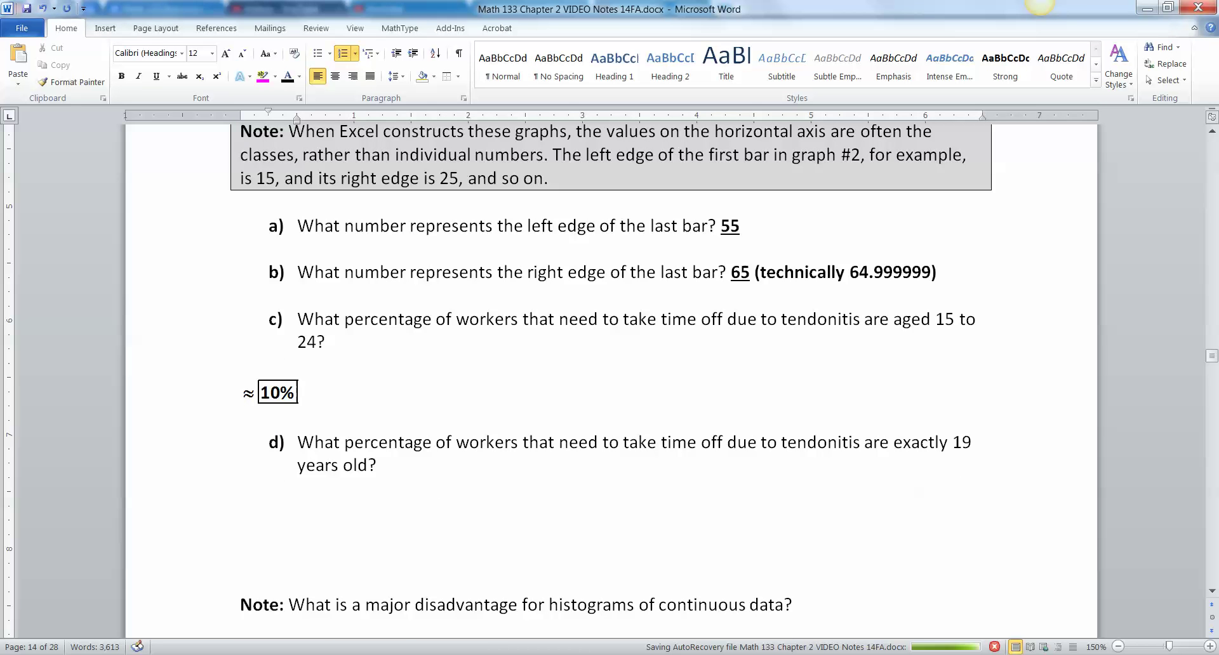
pyautogui.press('Return')
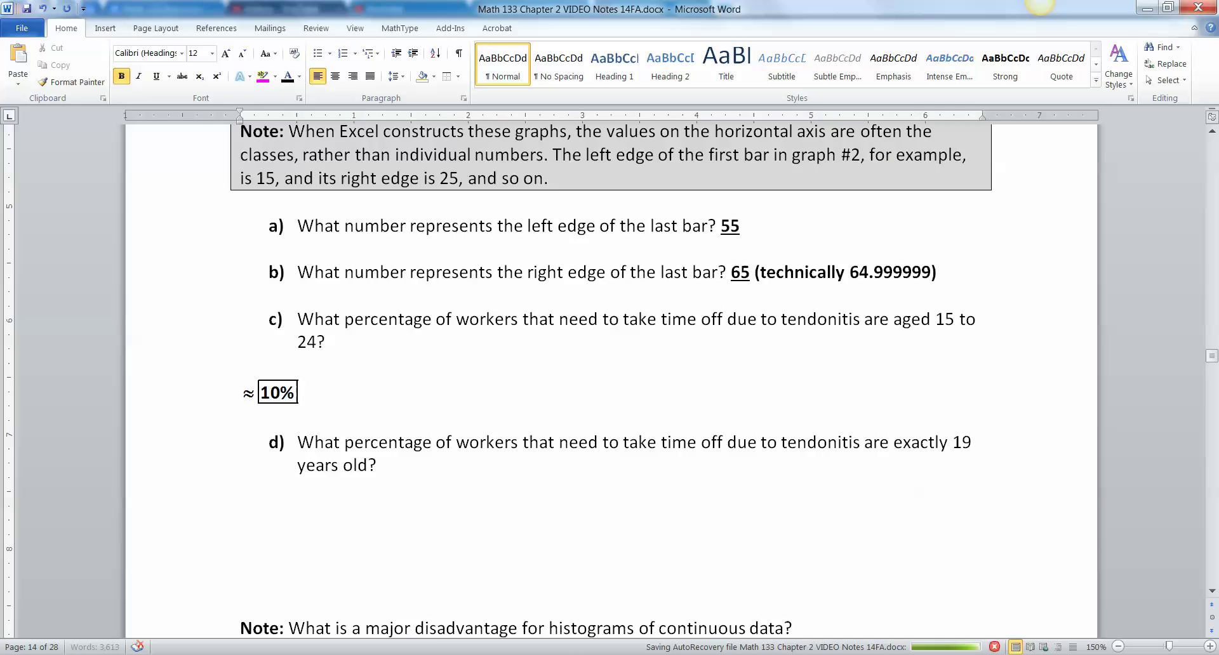
pyautogui.press('Return')
pyautogui.scroll(5, 611, 381)
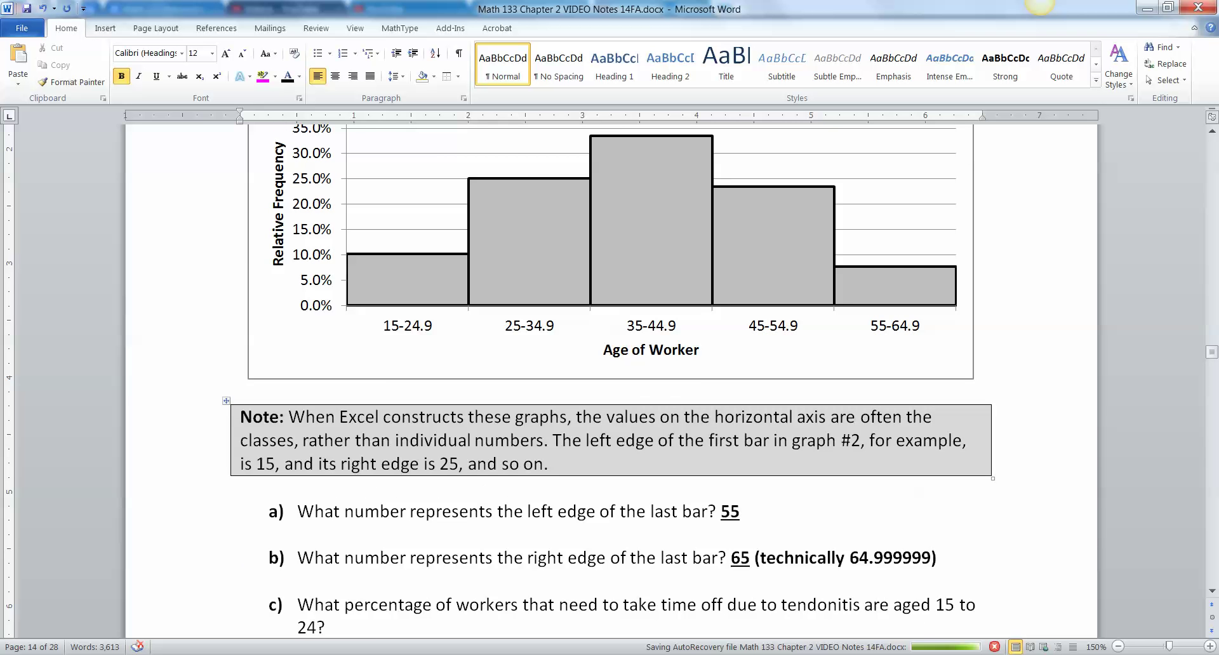
pyautogui.scroll(-3, 438, 285)
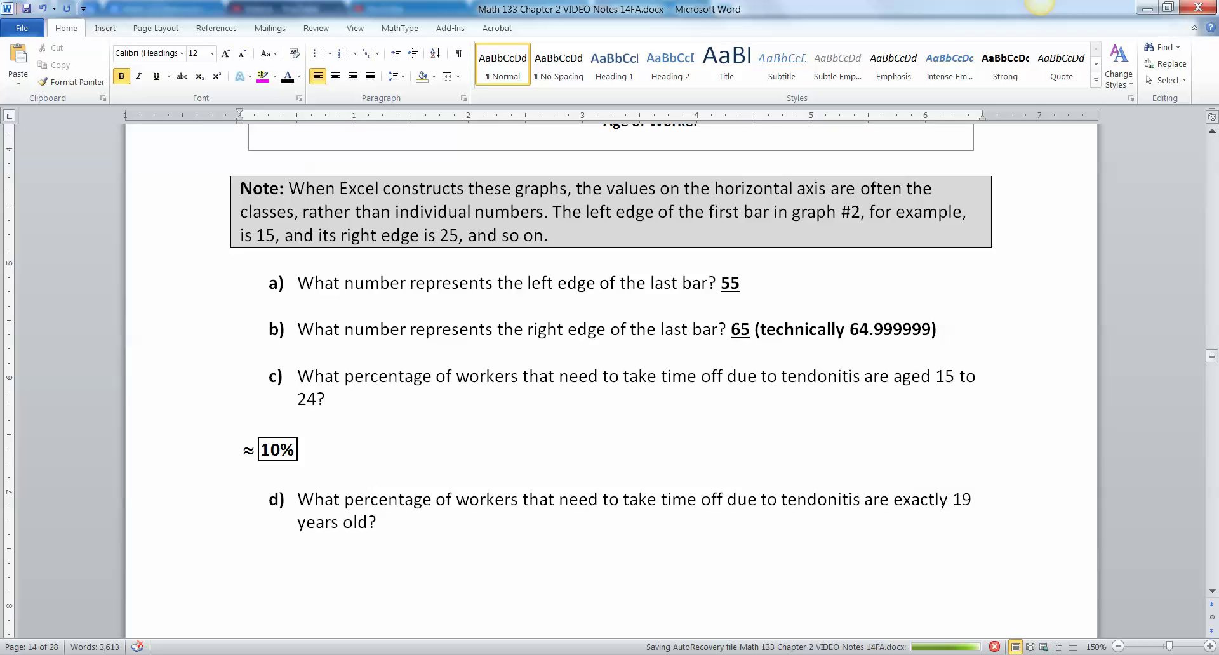
# Step: Begin the answer below question d) in bold with "We do not know because"
pyautogui.write('We')
pyautogui.press('BackSpace')
pyautogui.press('BackSpace')
pyautogui.press('BackSpace')
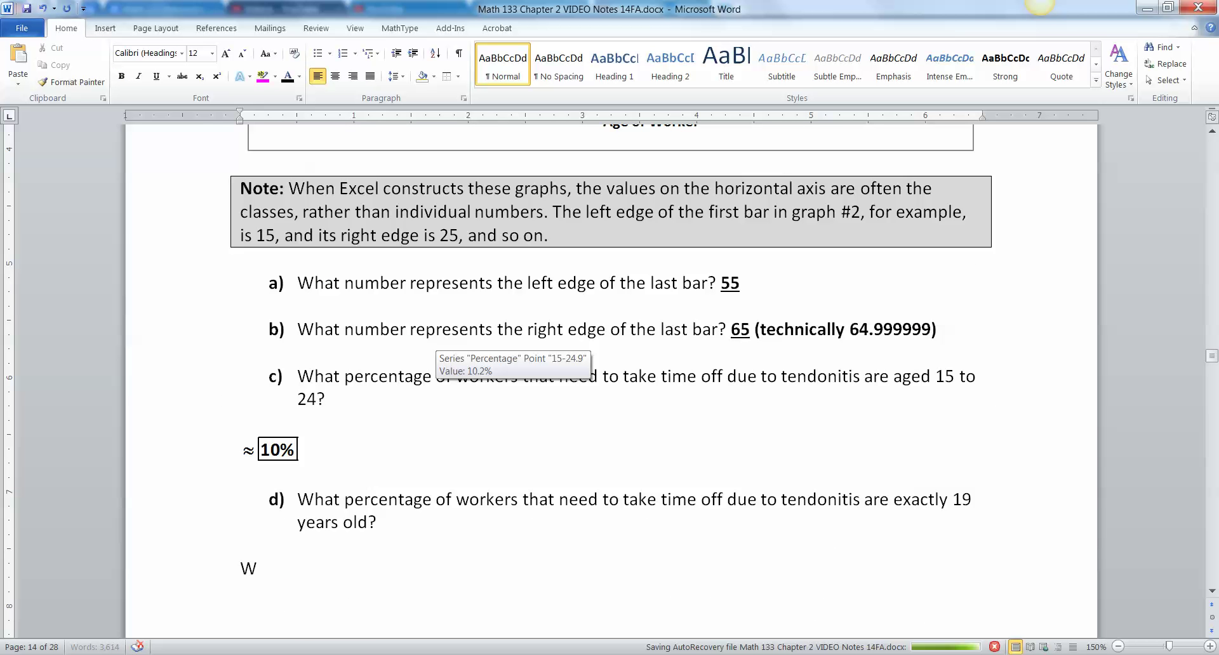
pyautogui.hotkey('ctrl', 'b')
pyautogui.write('We do not')
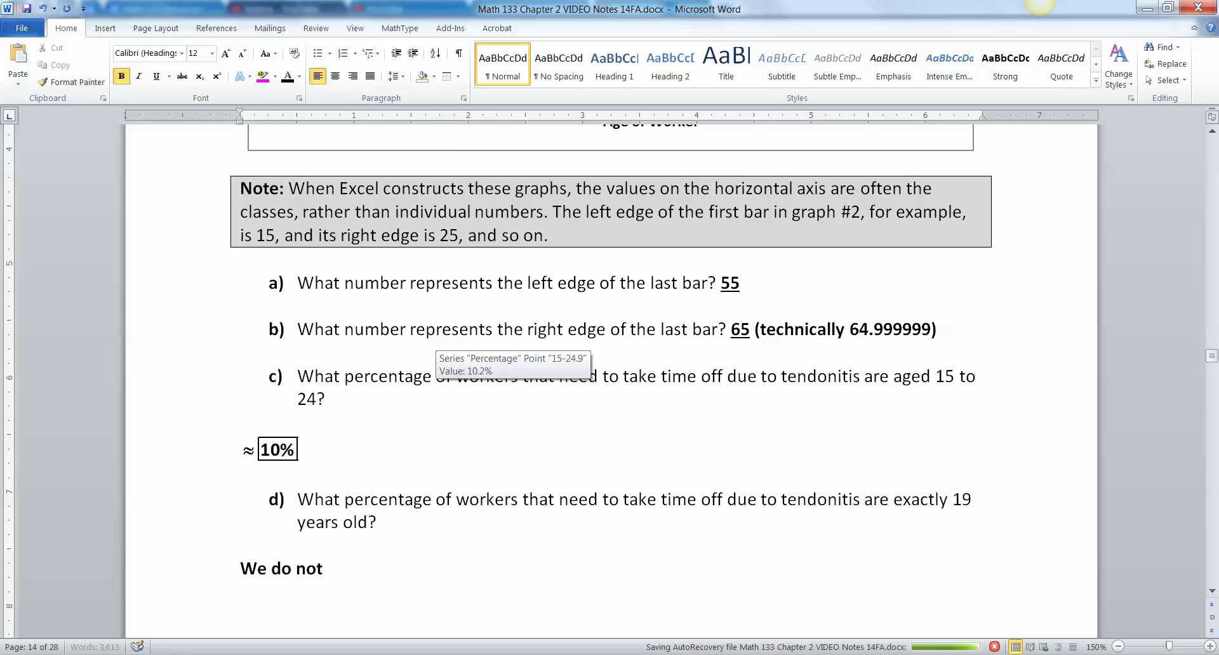
pyautogui.write('know because a')
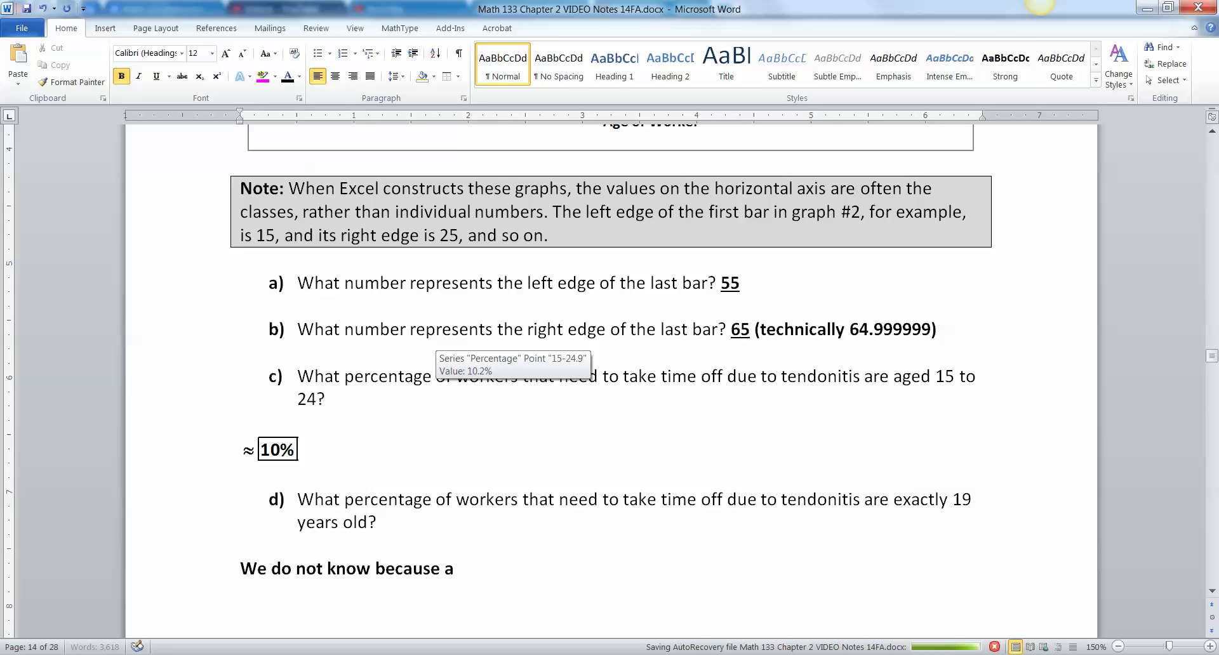
# Step: Continue the answer to question d) with "all those workers aged 15-24.99 were lumped into one class/bin we"
pyautogui.write('ll those workers a')
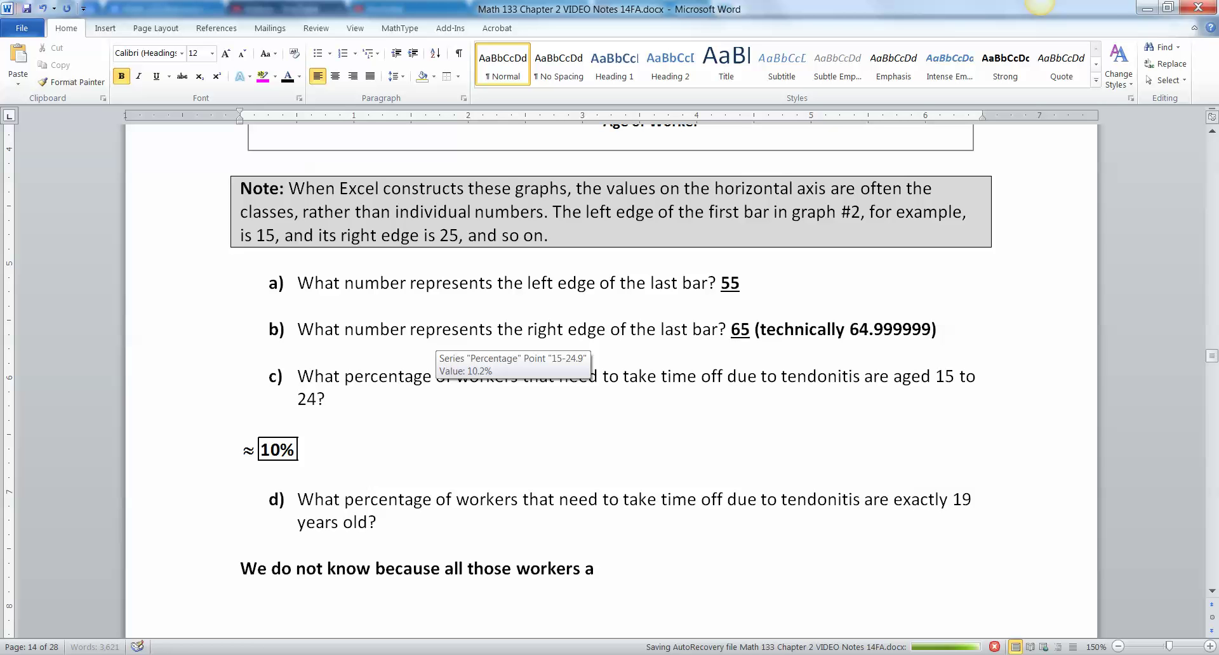
pyautogui.write('ged 15-24.099')
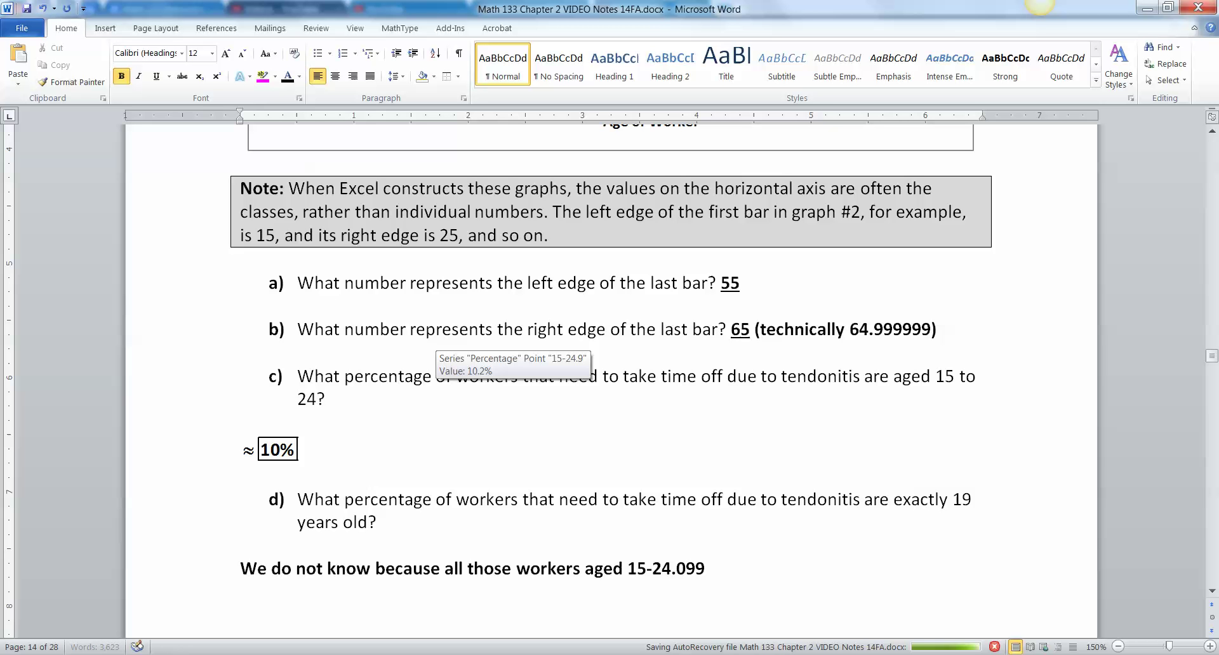
pyautogui.press('BackSpace')
pyautogui.press('BackSpace')
pyautogui.press('BackSpace')
pyautogui.write('99 were lump')
pyautogui.press('BackSpace')
pyautogui.write('ped')
pyautogui.press('BackSpace')
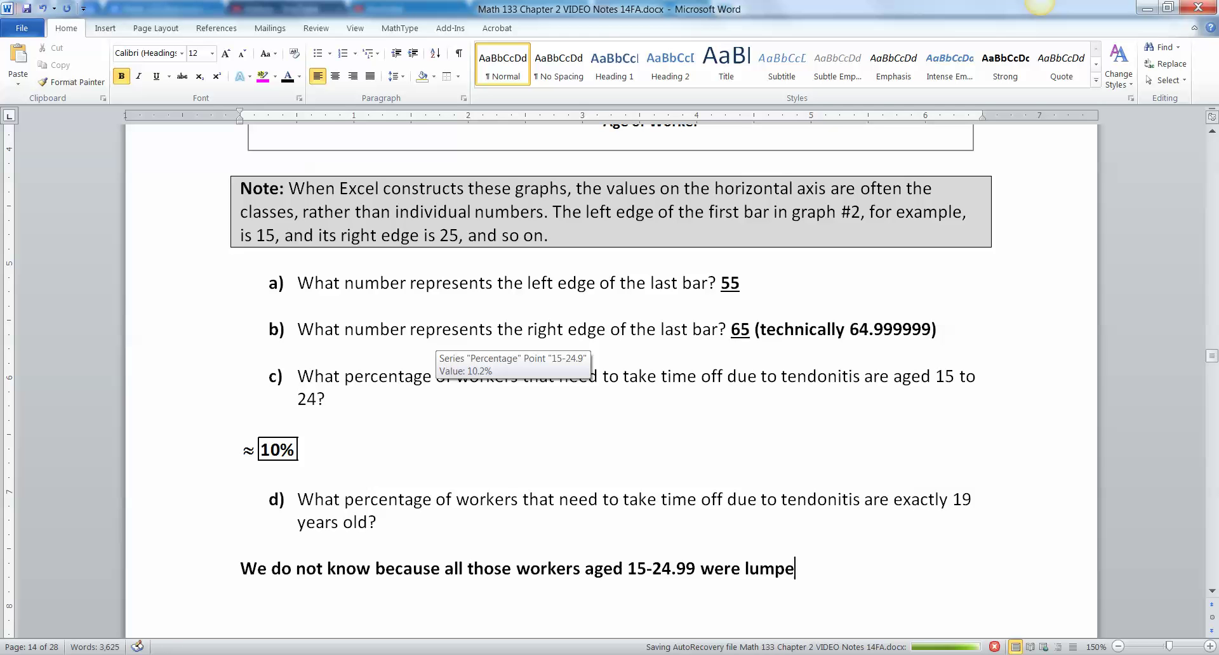
pyautogui.write('d into one cla')
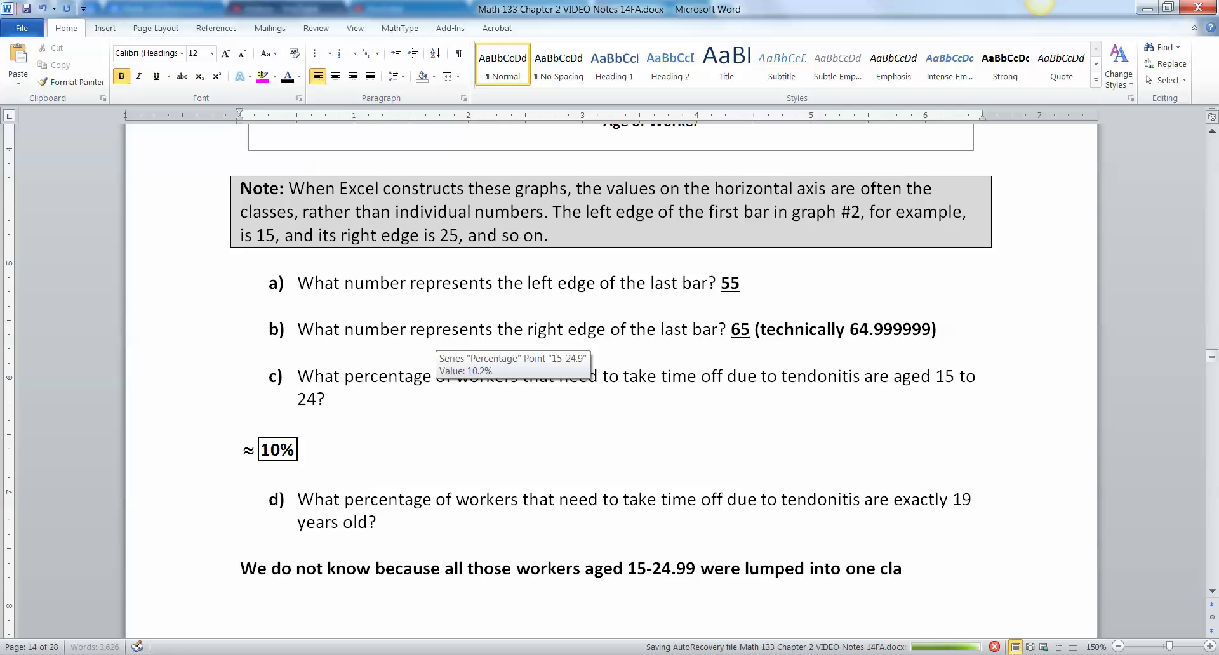
pyautogui.write('ss/bin we ')
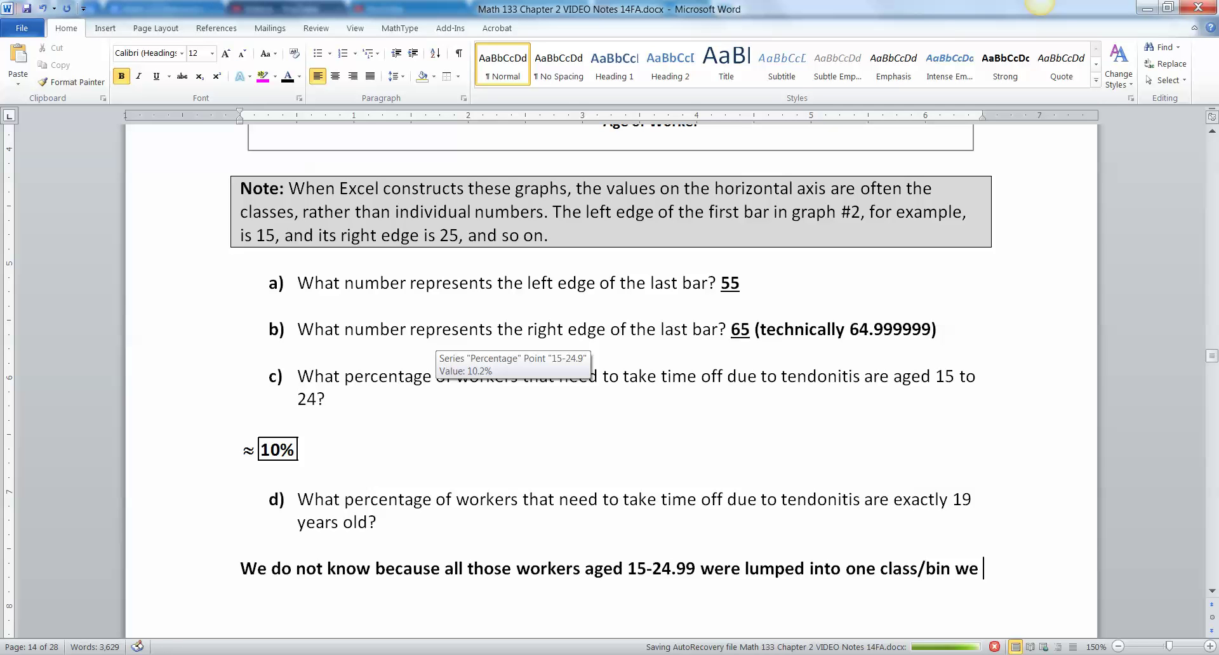
# Step: Finish the answer to question d) with "have no way of knowing how many are exactly 19 (or any other age, for that matter)"
pyautogui.write('have no way of')
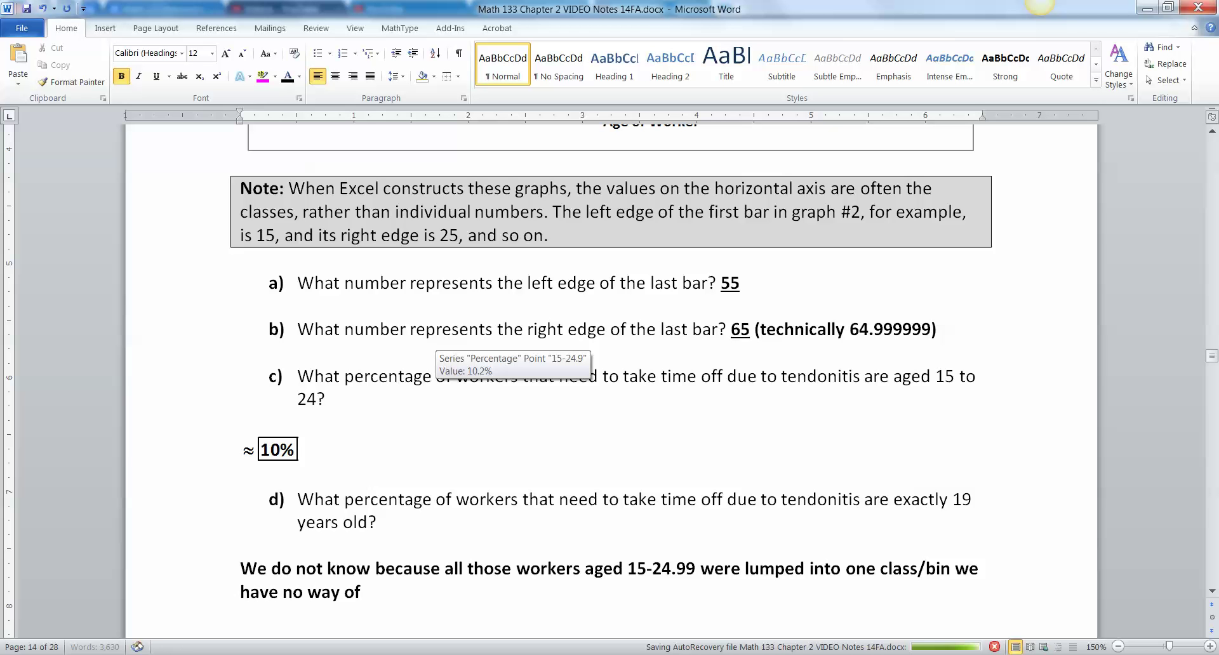
pyautogui.write(' knowing ho')
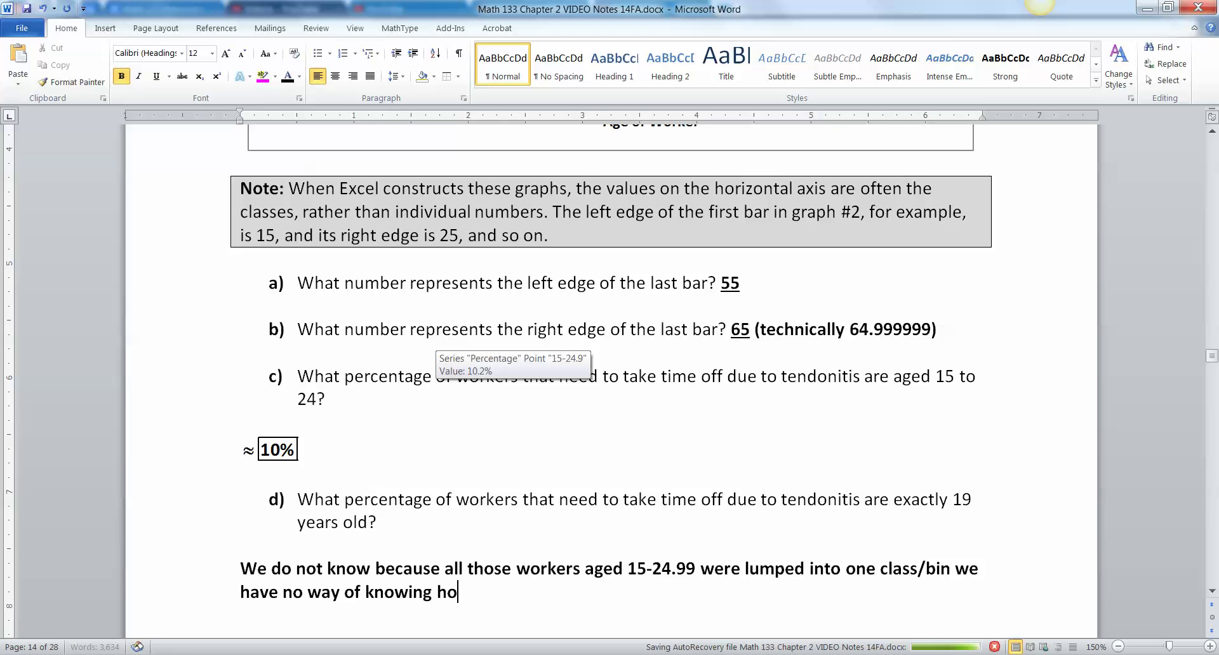
pyautogui.write('w many are exactly')
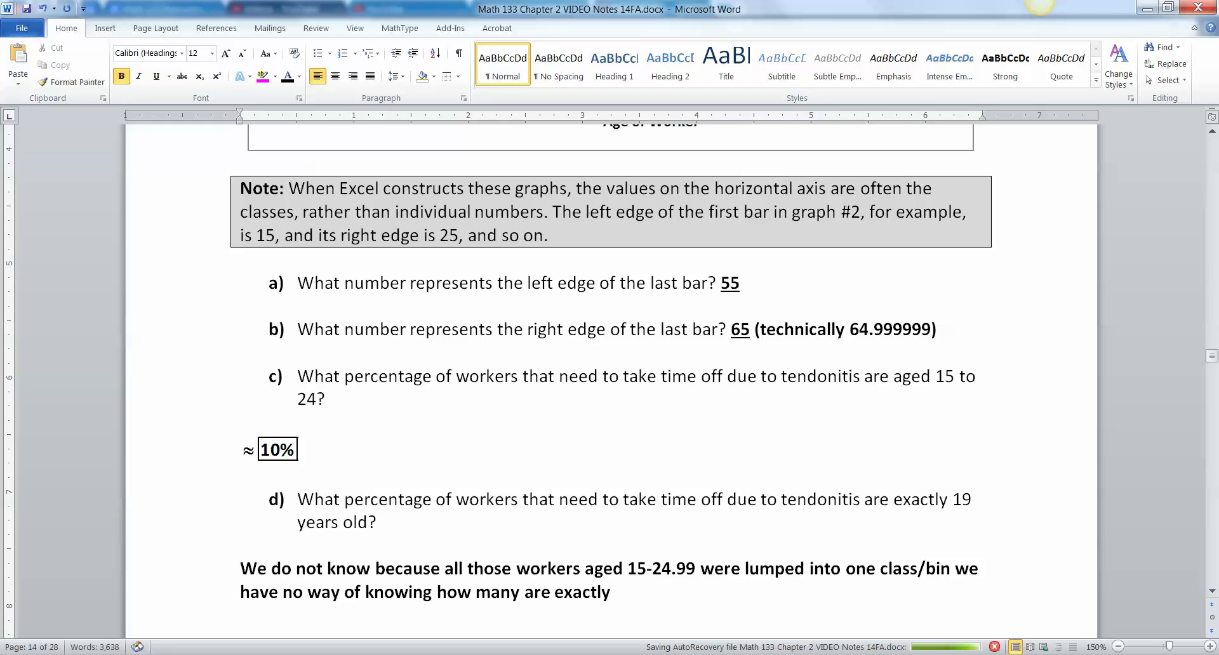
pyautogui.write(' 19 .')
pyautogui.press('BackSpace')
pyautogui.write('(or any')
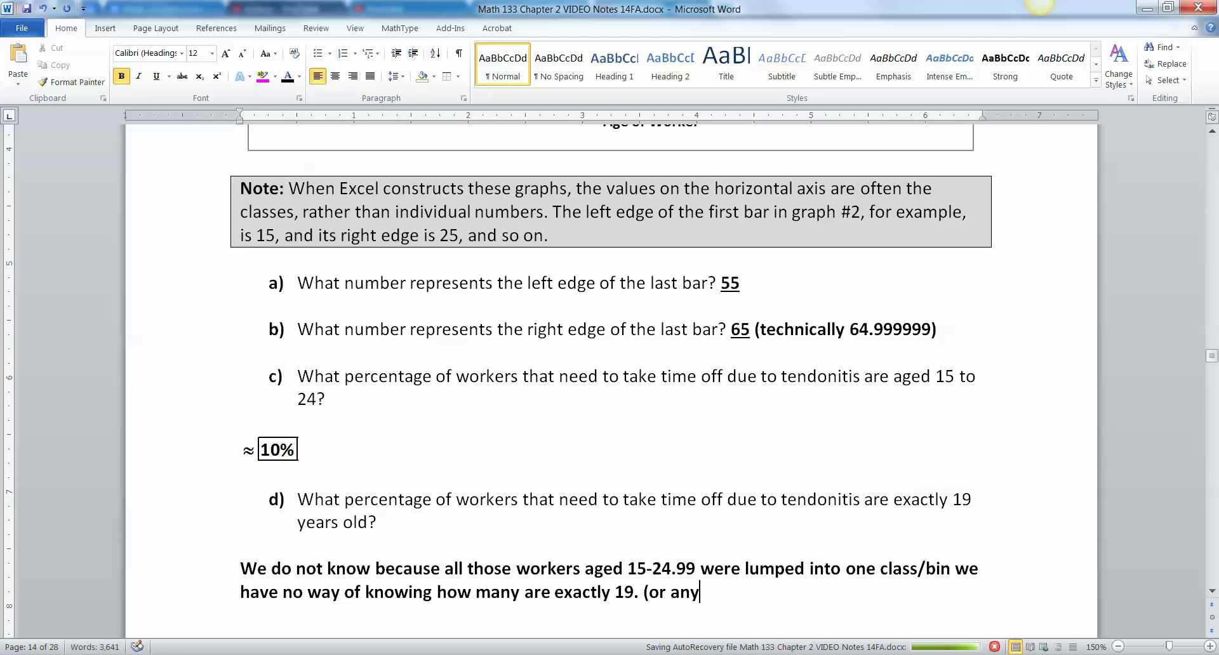
pyautogui.write(' other age, for')
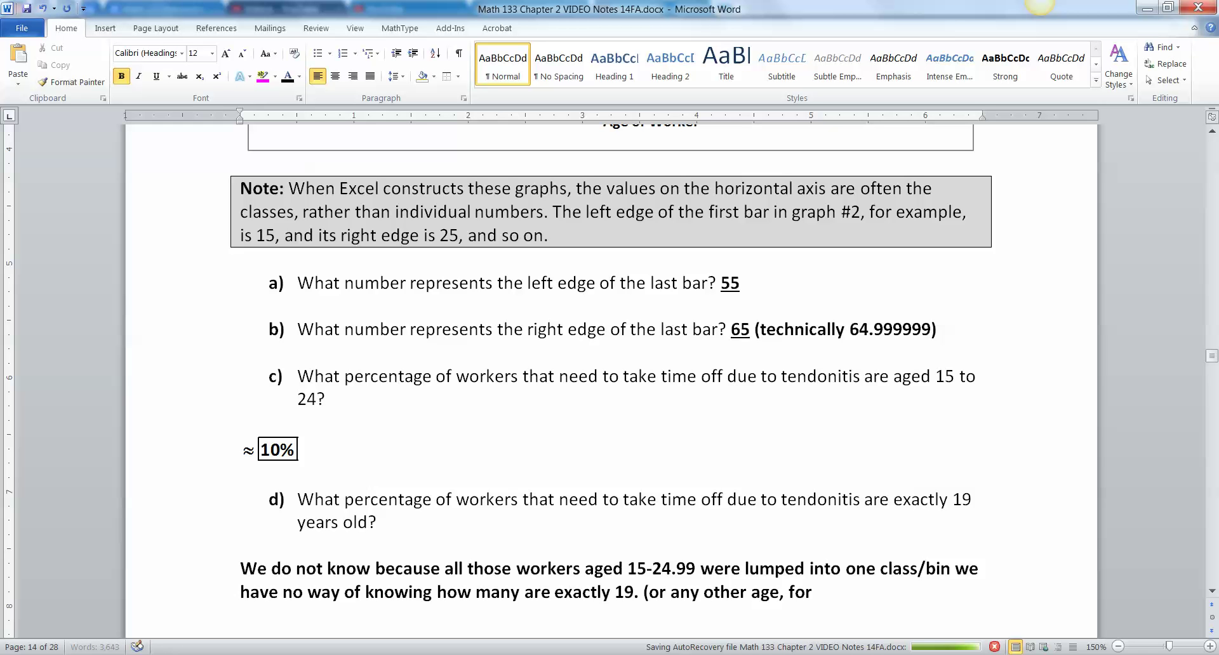
pyautogui.write(' that matter)')
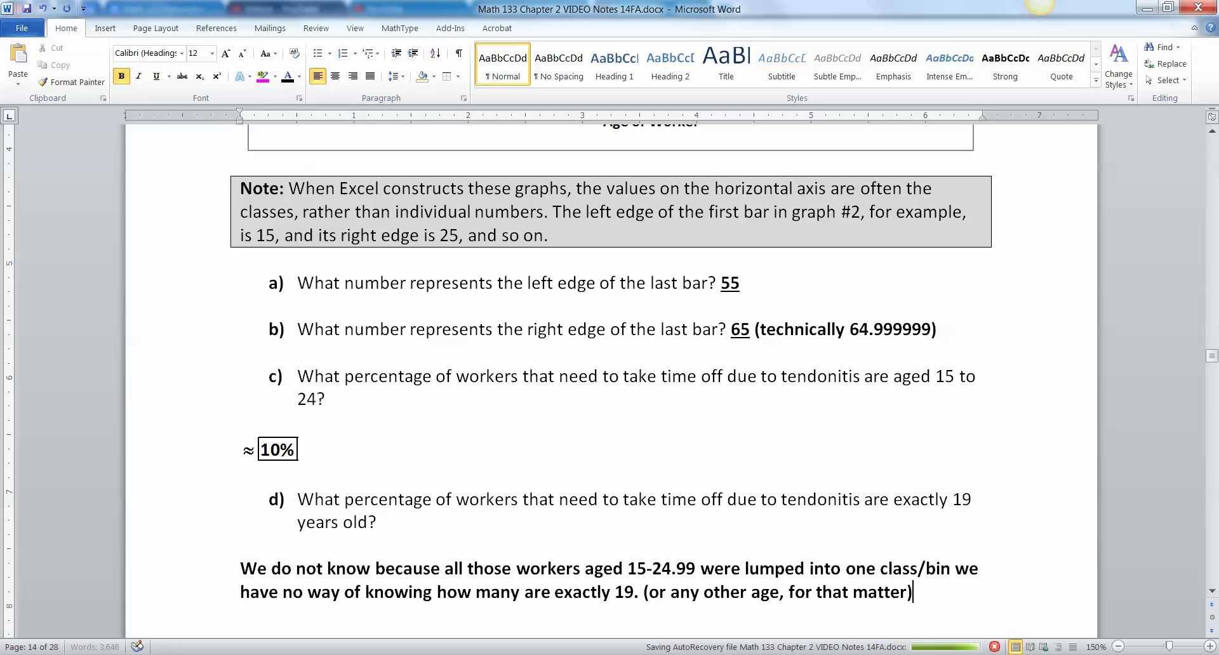
pyautogui.click(639, 592)
pyautogui.press('BackSpace')
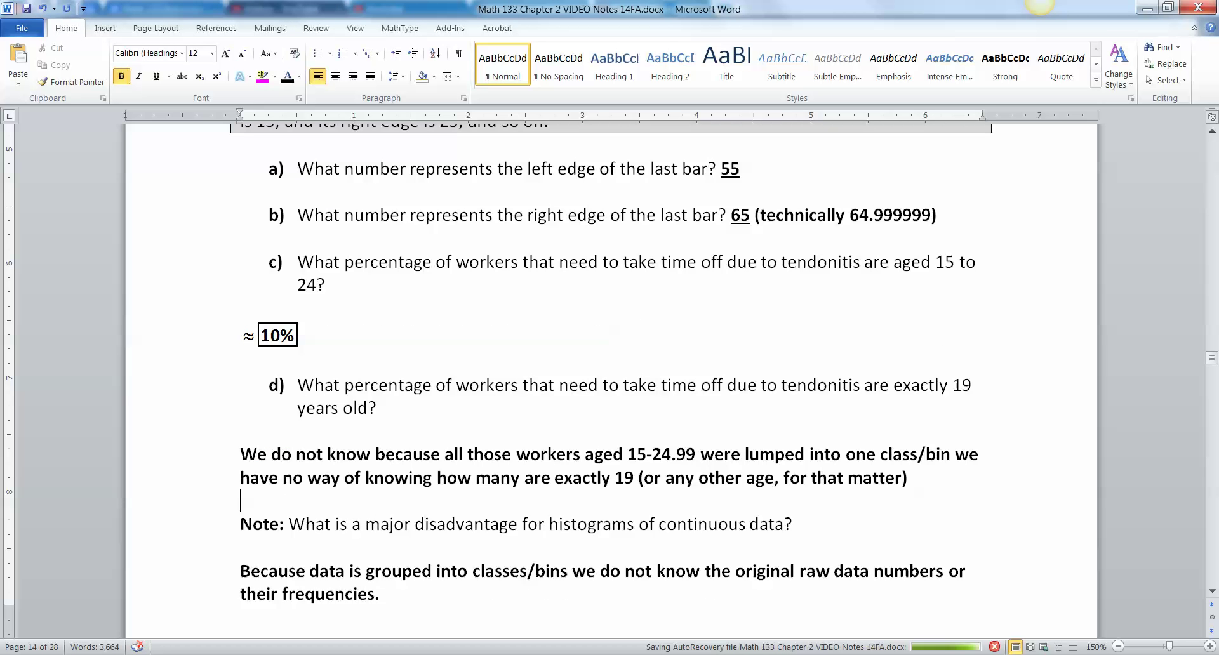
# Step: Review the Note's question about a major disadvantage of histograms of continuous data against the 25-34.9 bar of Graph #2
pyautogui.moveTo(465, 524); pyautogui.dragTo(749, 524)
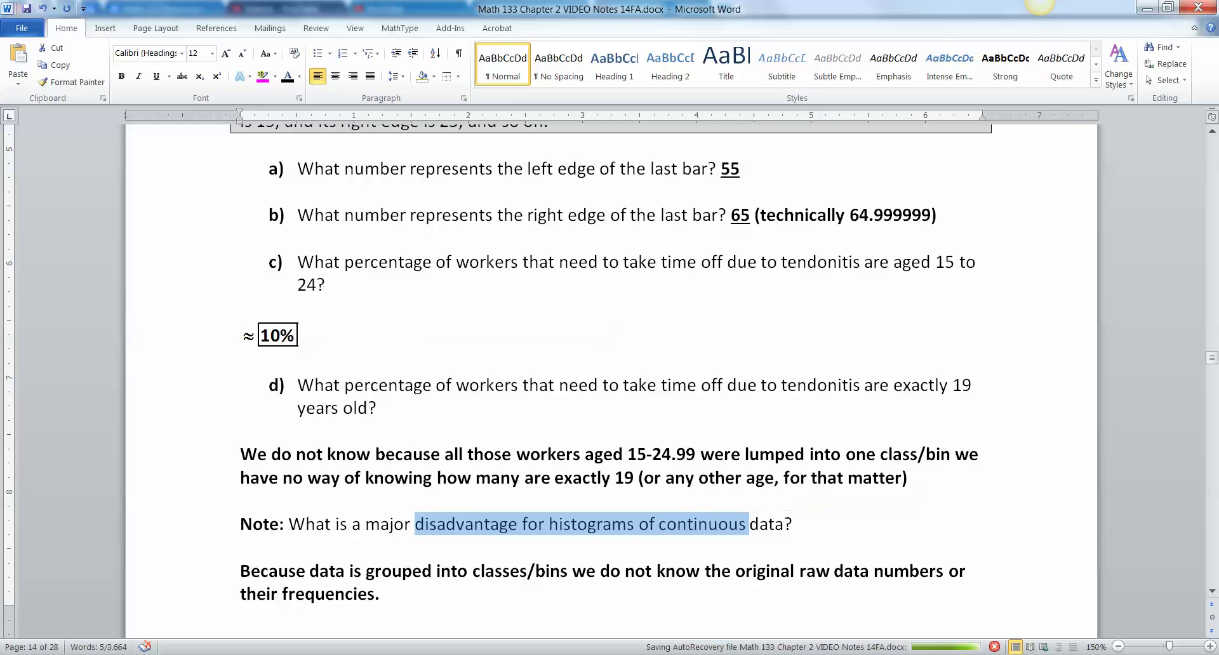
pyautogui.click(655, 524)
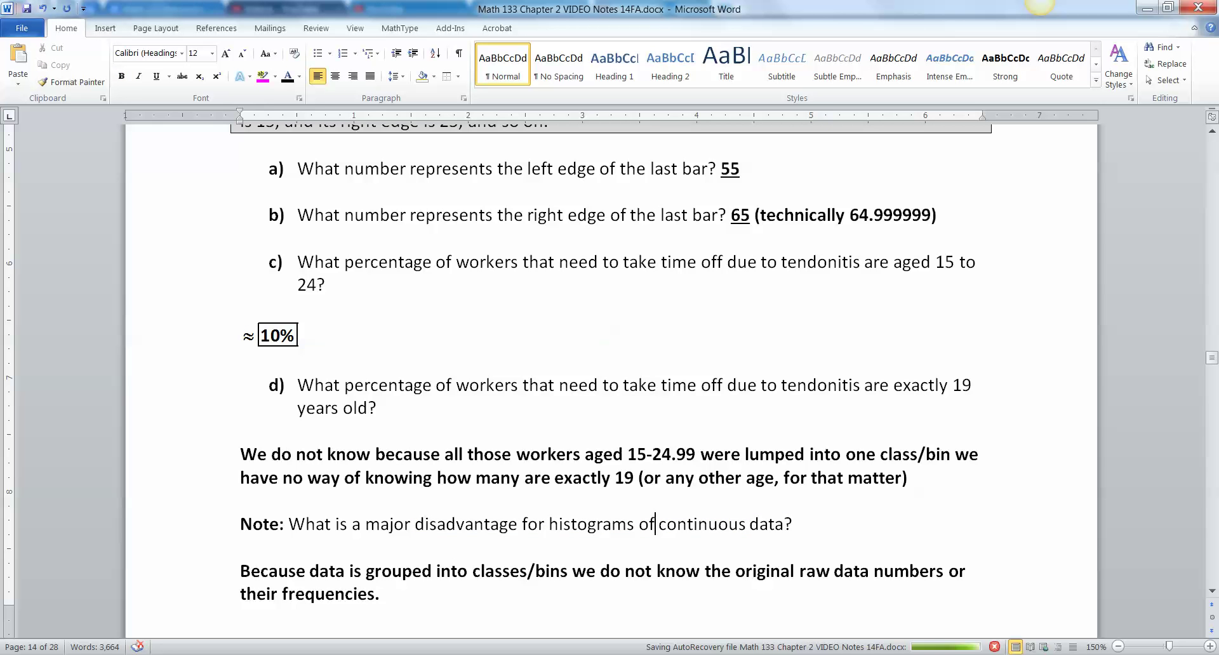
pyautogui.click(385, 593)
pyautogui.scroll(10, 610, 381)
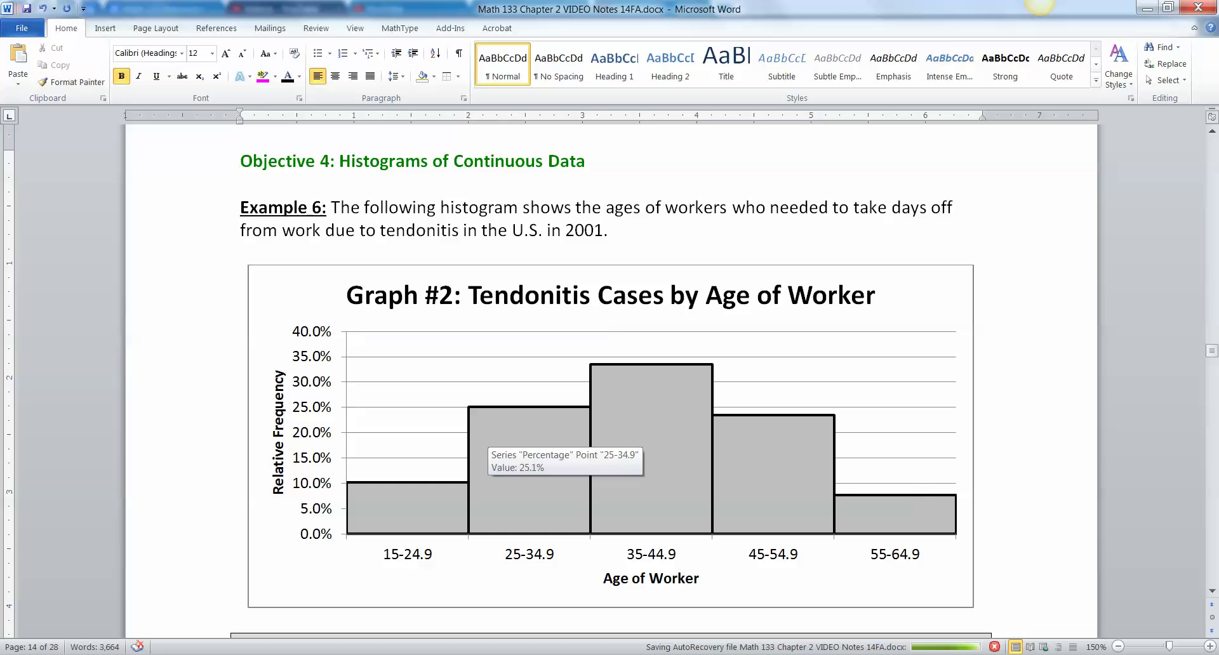
pyautogui.moveTo(475, 408)
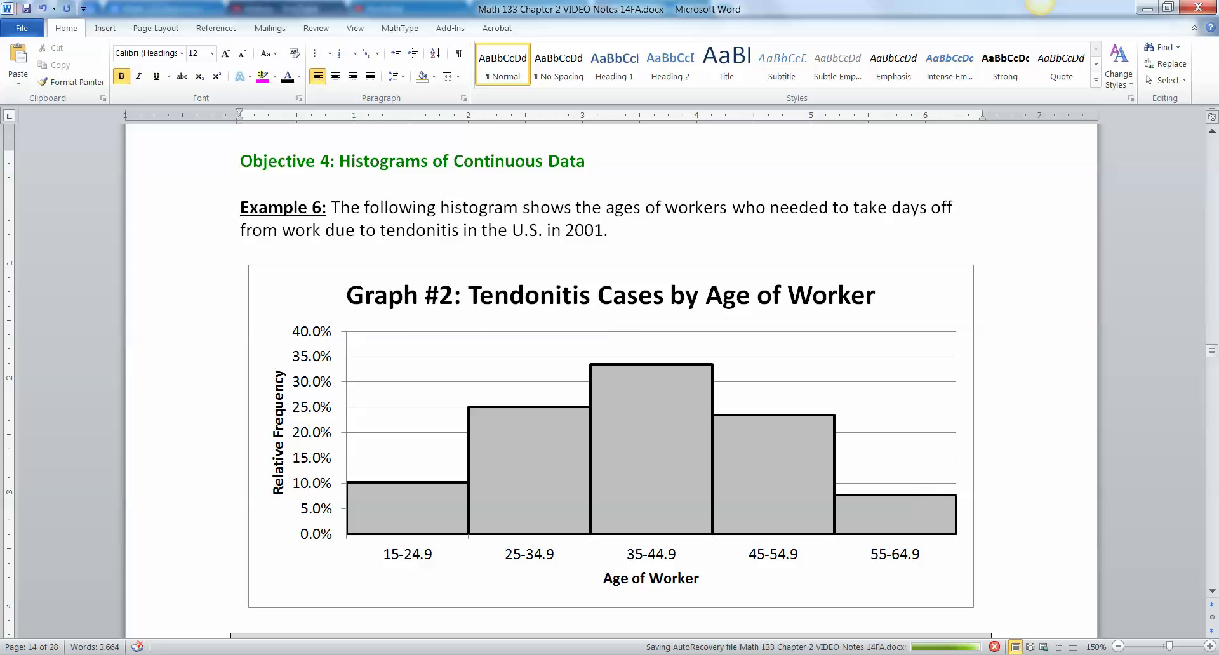
pyautogui.moveTo(548, 481)
pyautogui.scroll(-12, 543, 488)
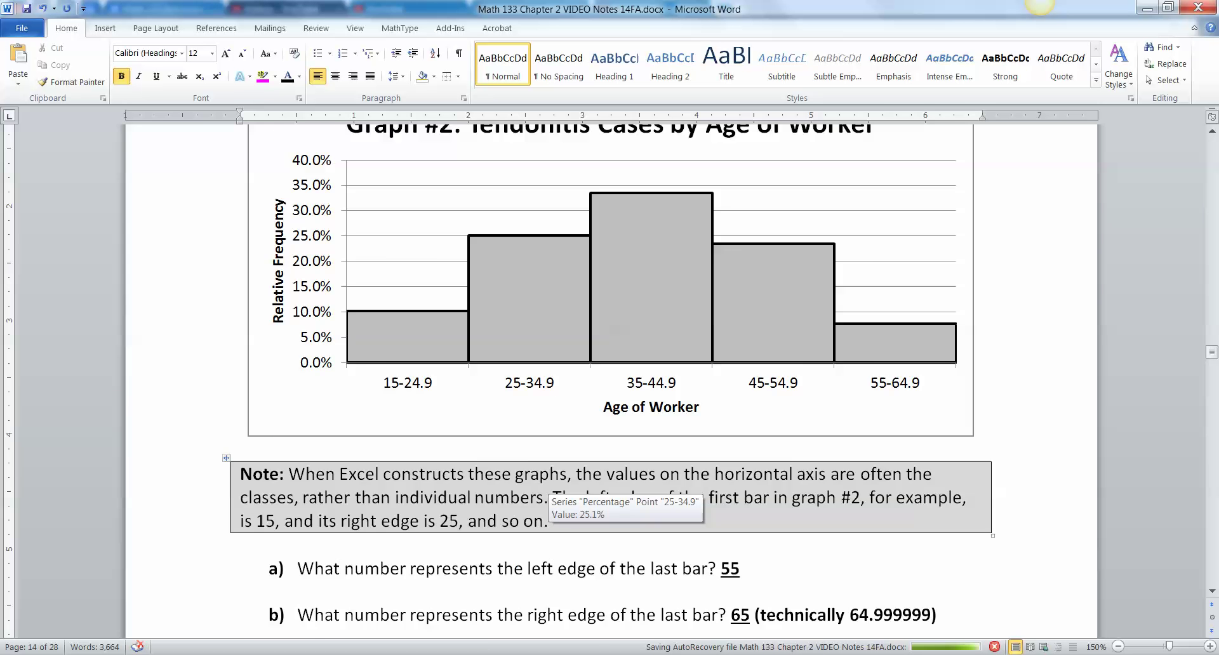
# Step: Delete the trailing blank space after "their frequencies." in the answer to the disadvantage Note
pyautogui.moveTo(613, 537); pyautogui.dragTo(472, 513)
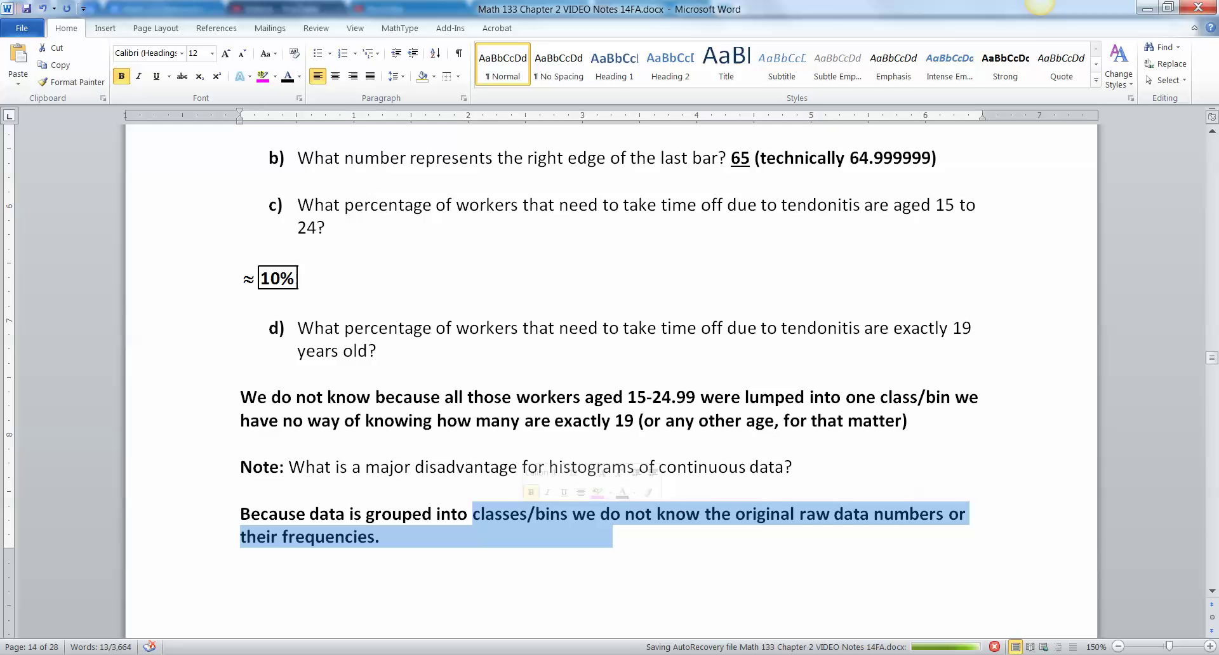
pyautogui.click(613, 537)
pyautogui.moveTo(613, 537); pyautogui.dragTo(385, 537)
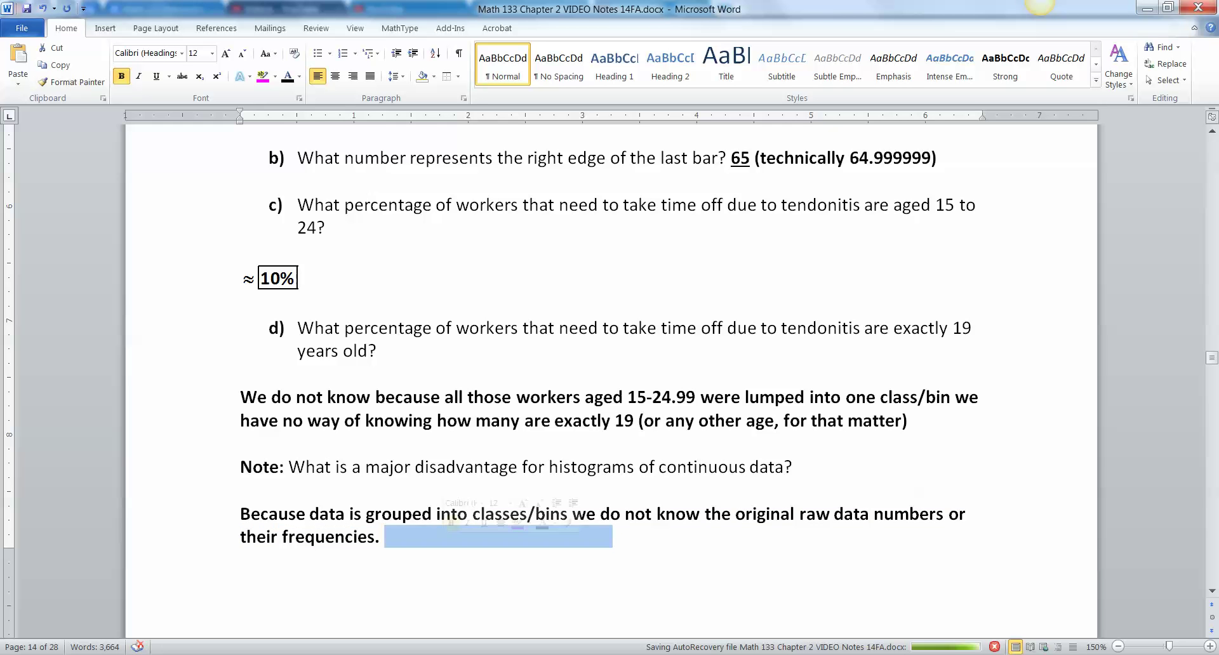
pyautogui.press('BackSpace')
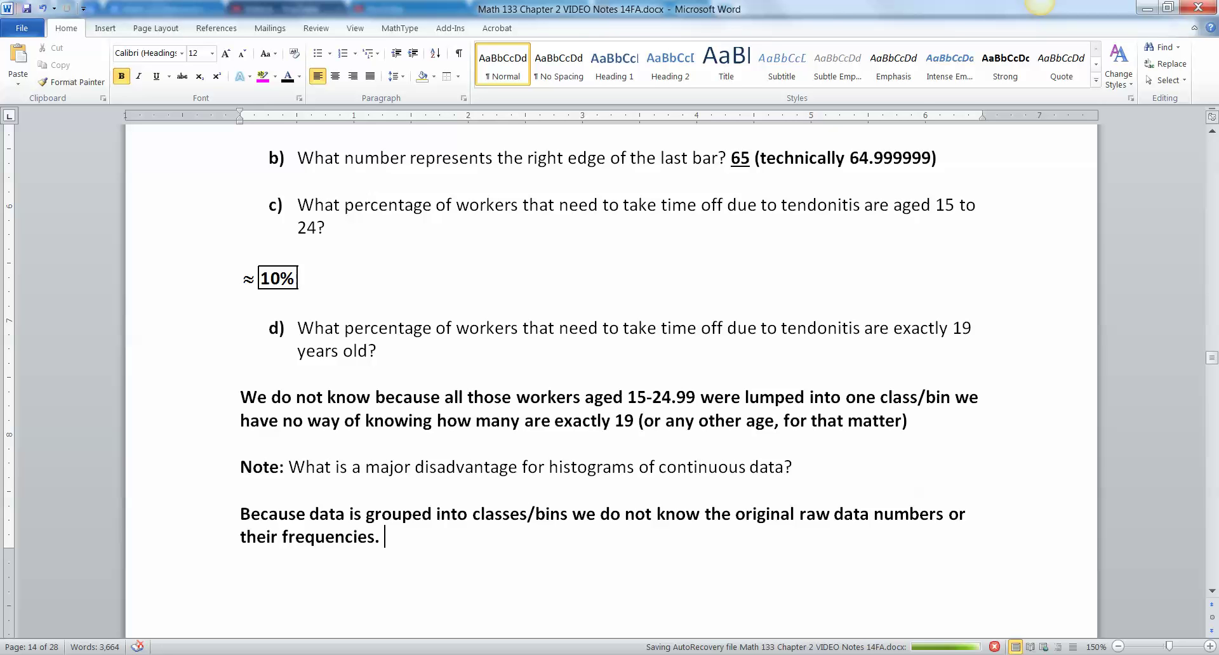
# Step: Go on to Objective 5 and read the Stem-and-Leaf Plot definition, highlighting the words "form the stem"
pyautogui.scroll(-1, 609, 362)
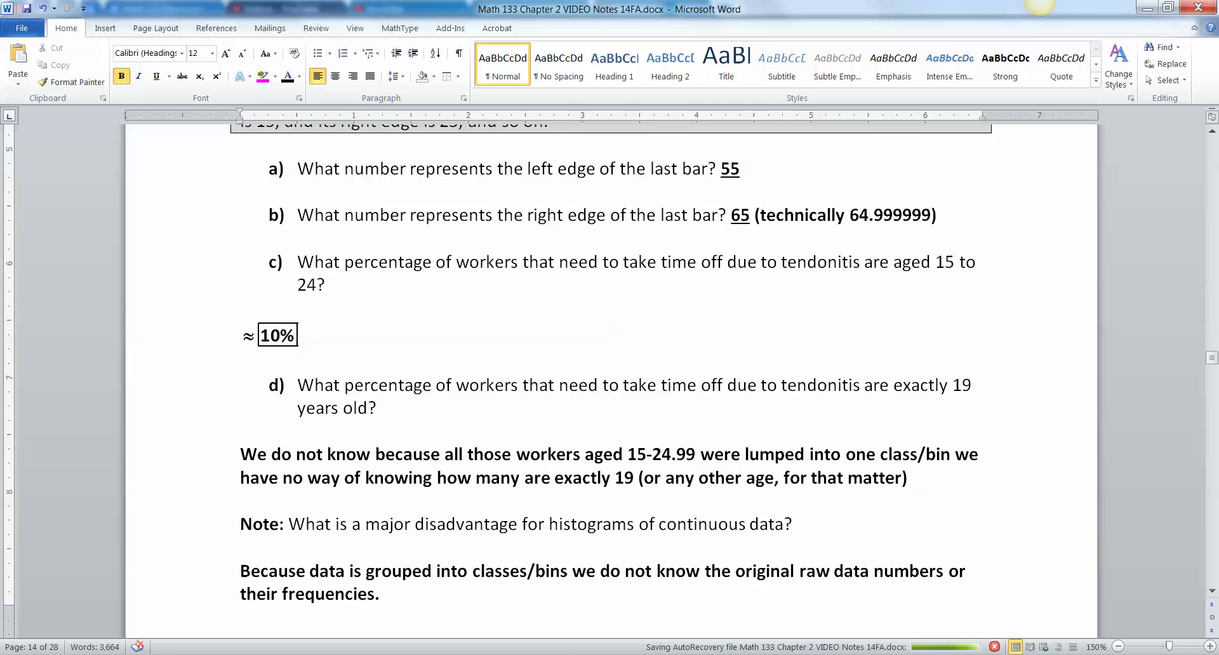
pyautogui.scroll(-4, 609, 361)
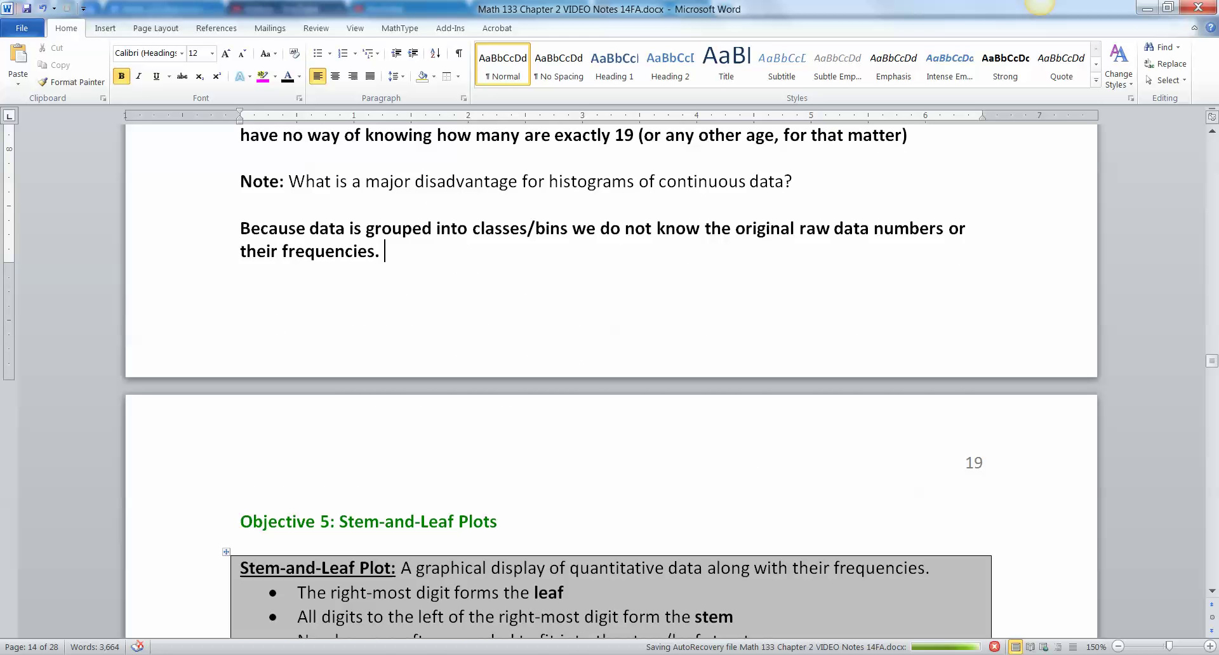
pyautogui.scroll(5, 609, 362)
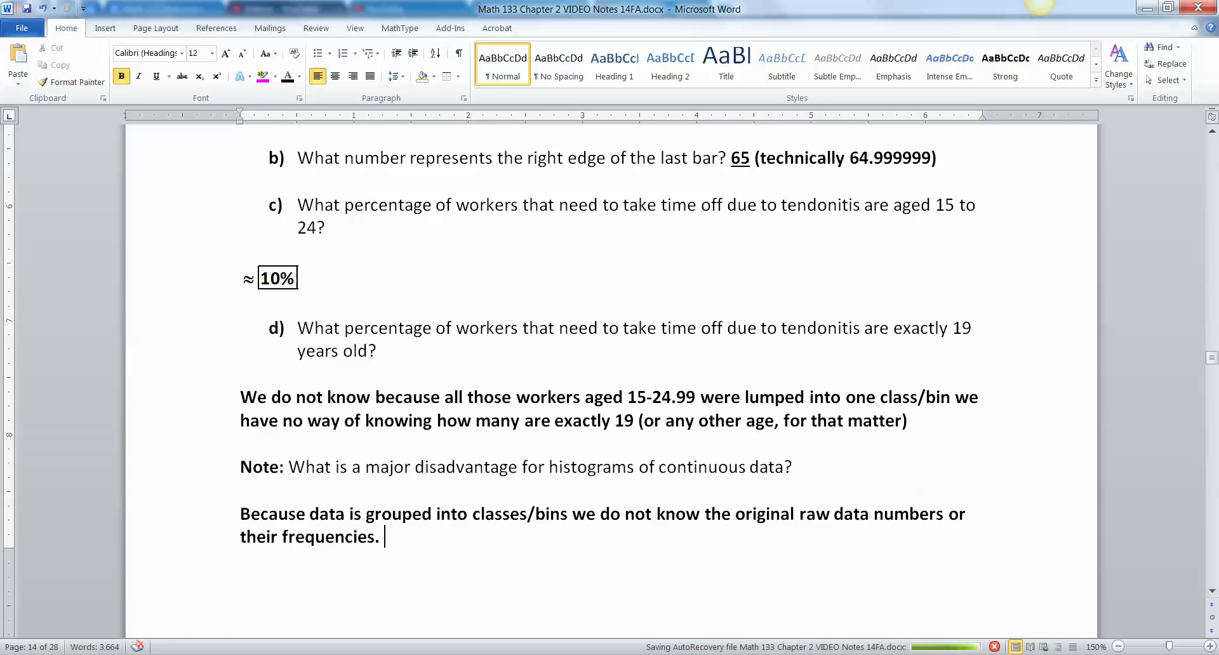
pyautogui.scroll(-3, 609, 362)
pyautogui.scroll(-4, 610, 381)
pyautogui.click(498, 407)
pyautogui.scroll(-2, 610, 380)
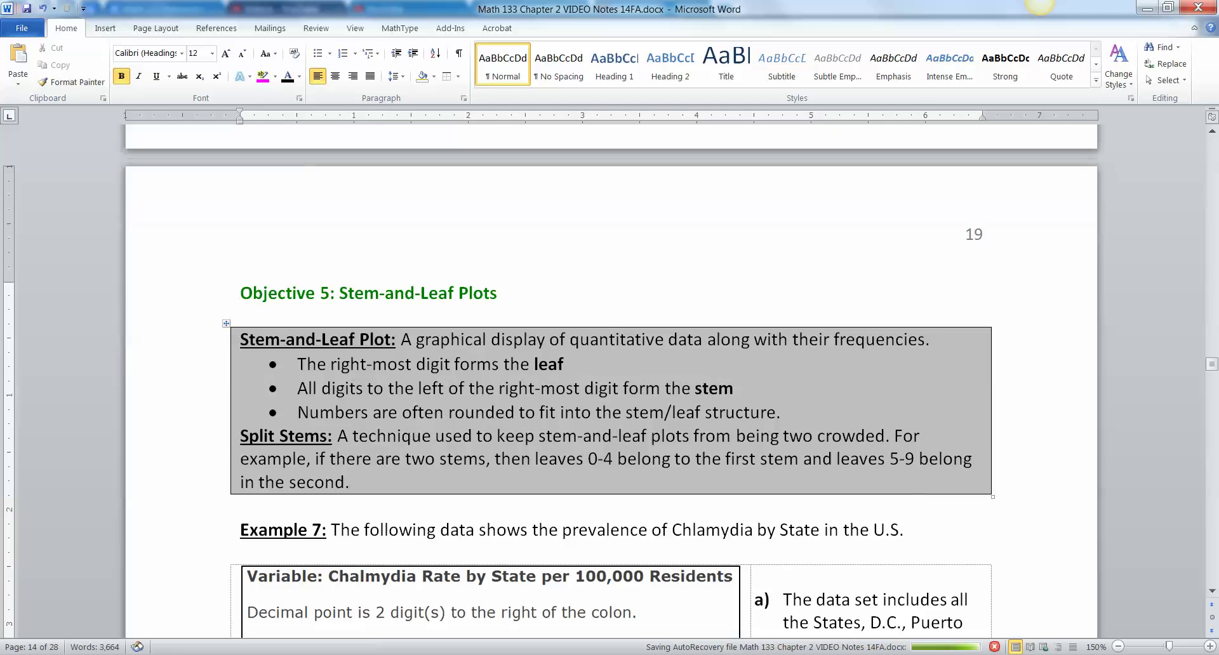
pyautogui.scroll(-1, 610, 362)
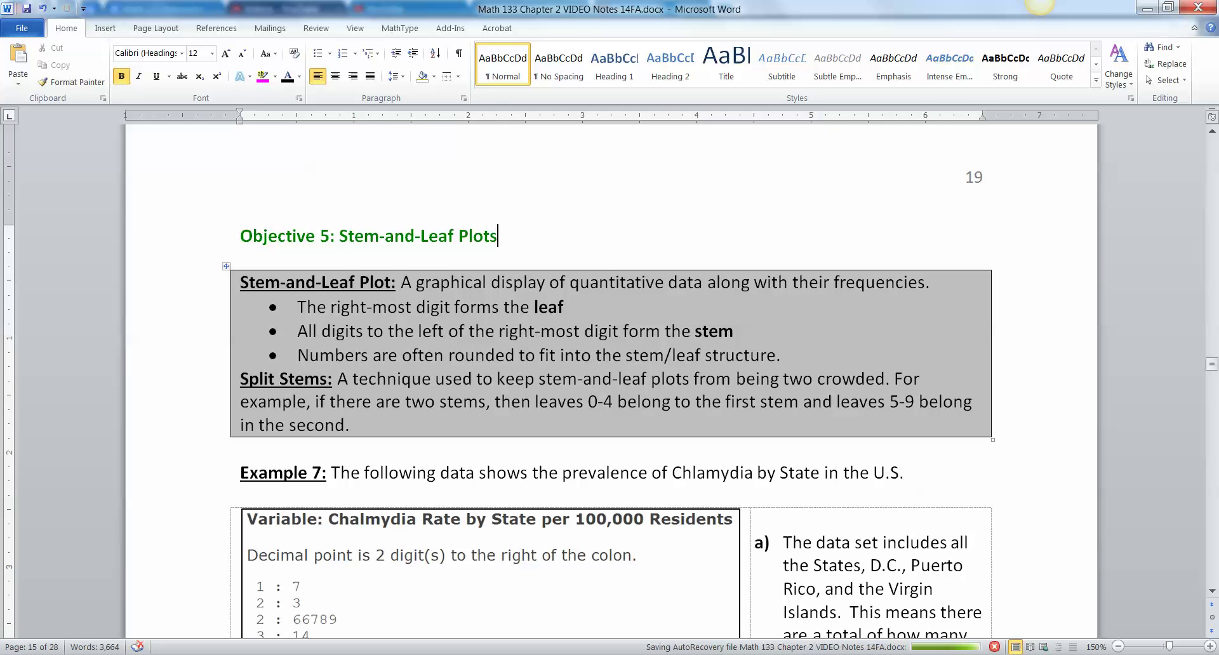
pyautogui.press('Down')
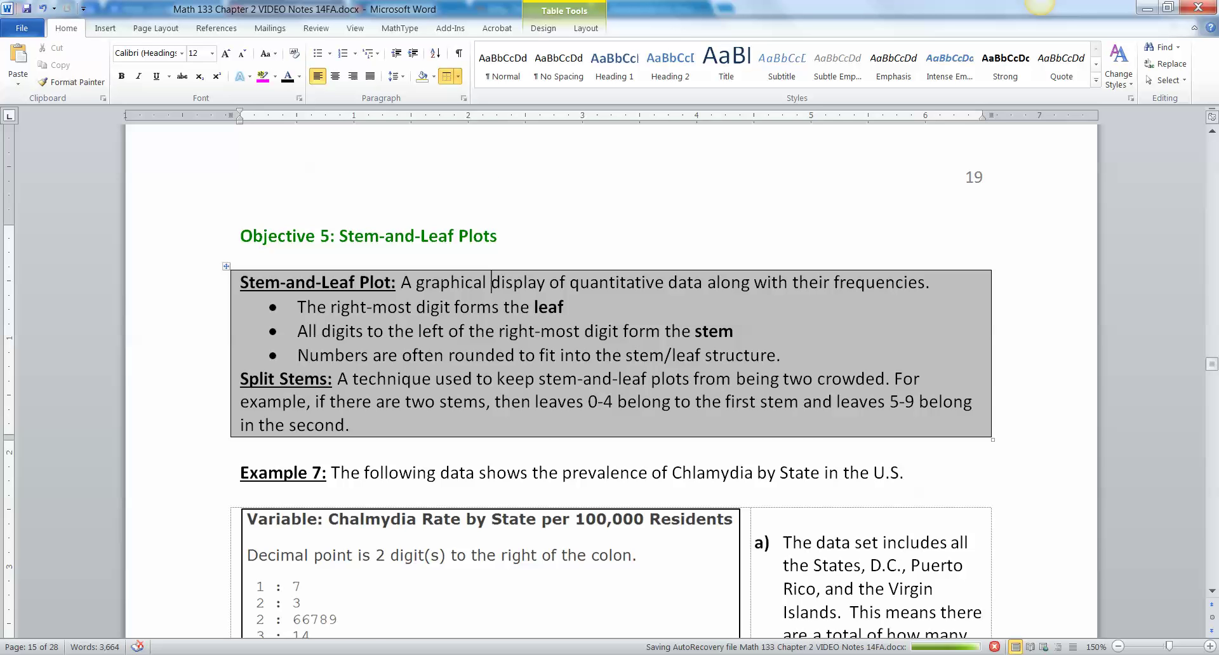
pyautogui.scroll(-1, 609, 362)
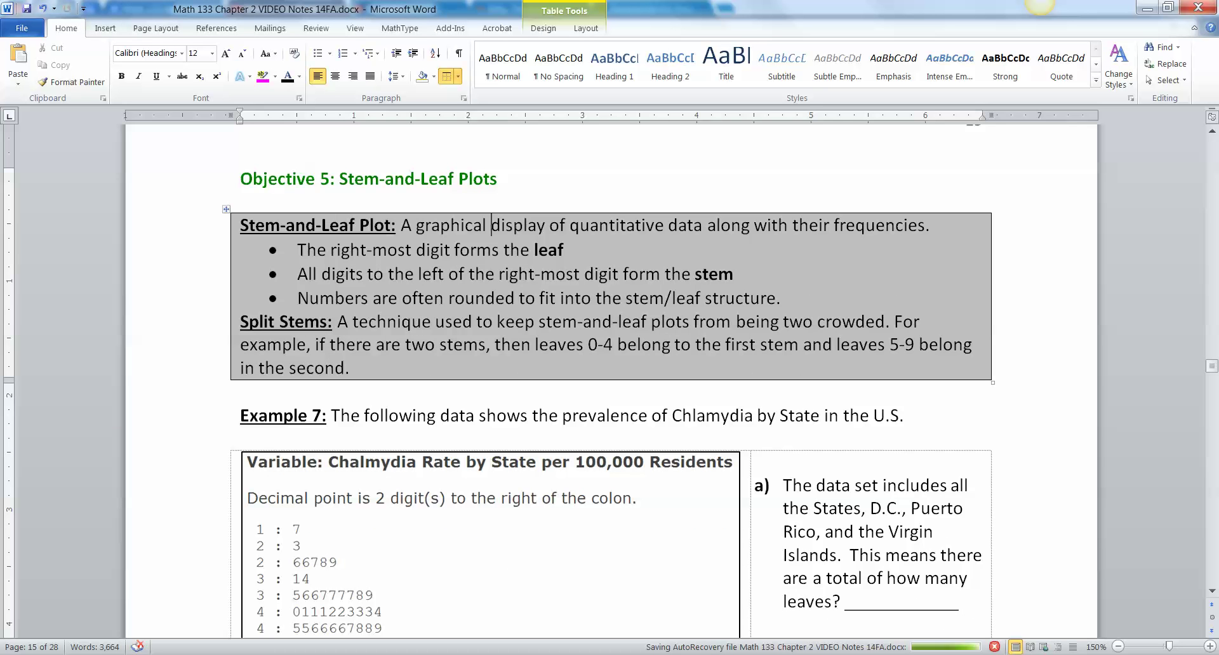
pyautogui.moveTo(733, 275); pyautogui.dragTo(624, 275)
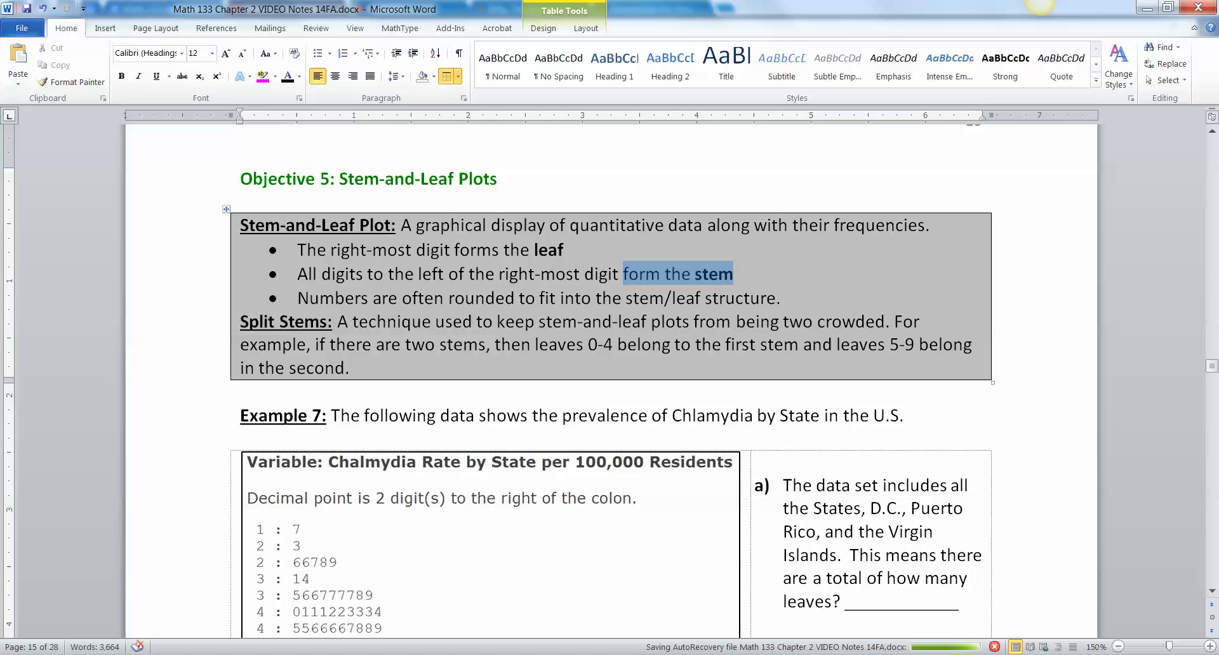
# Step: Read the Split Stems definition in the Objective 5 box, highlighting its full explanation
pyautogui.click(459, 275)
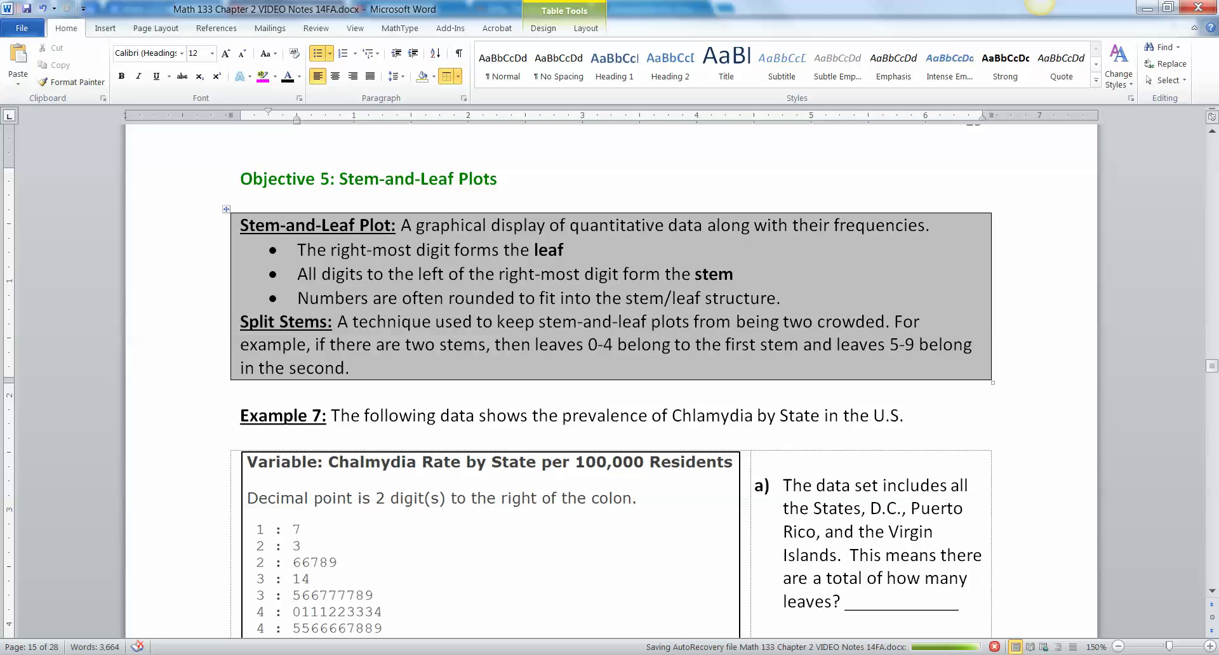
pyautogui.click(401, 345)
pyautogui.moveTo(350, 368); pyautogui.dragTo(337, 322)
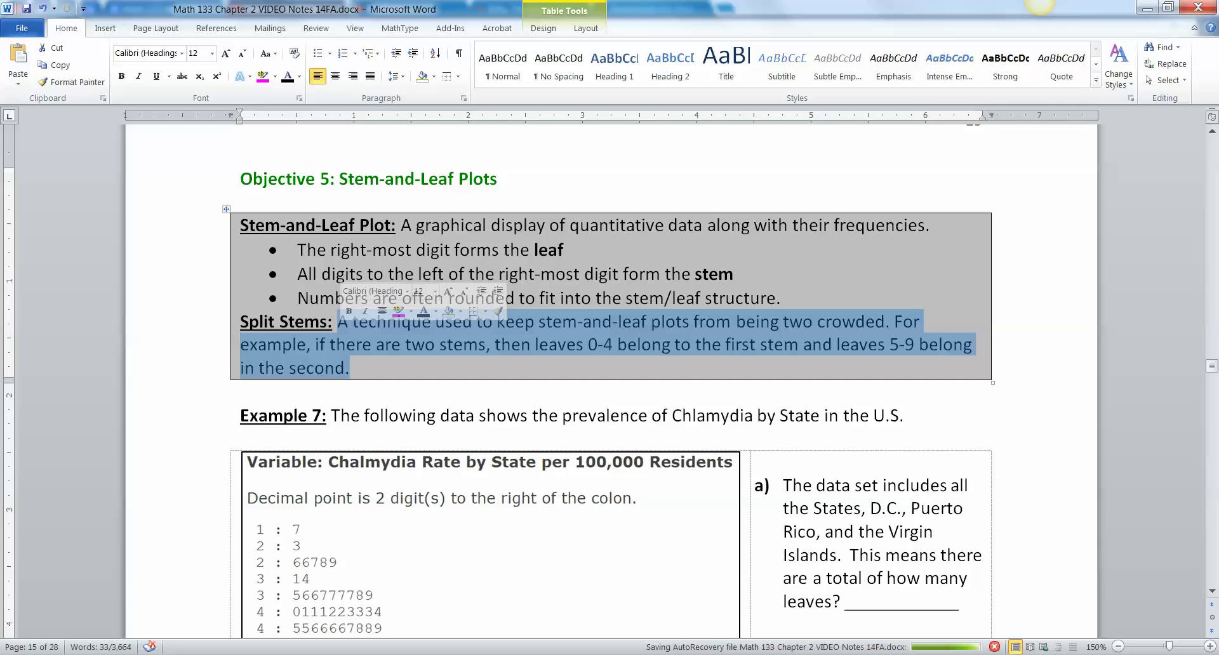
# Step: Go on to Example 7 and examine the stem-and-leaf plot of chlamydia rates by state alongside questions a) and b)
pyautogui.scroll(-1, 610, 381)
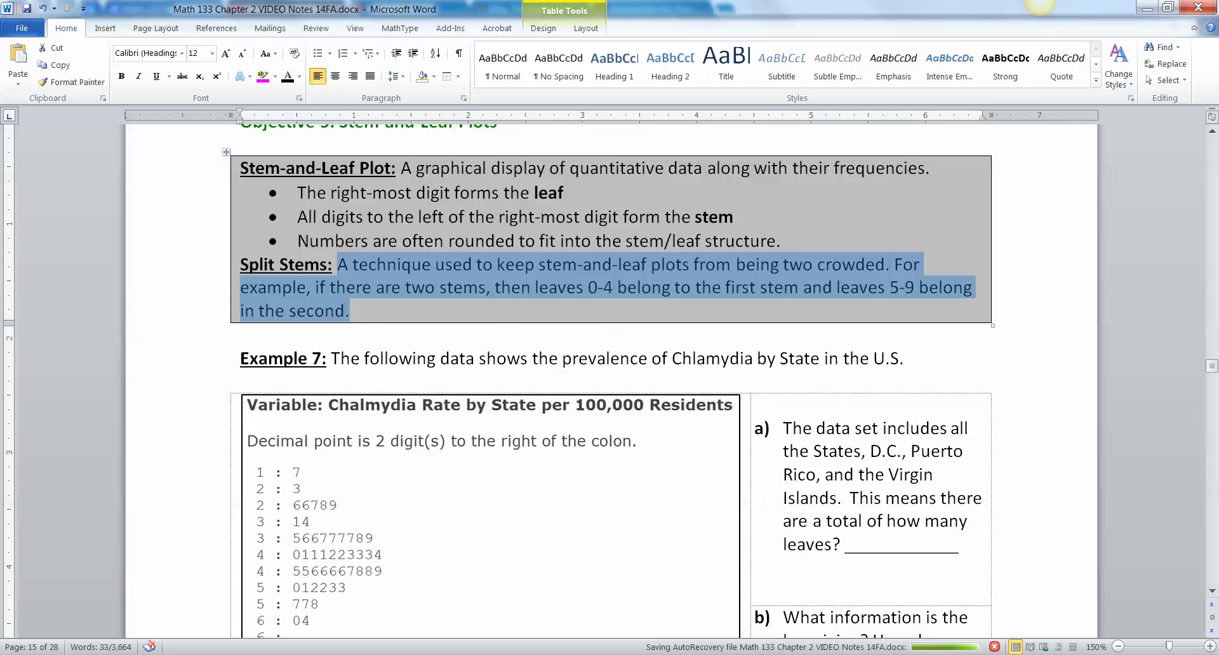
pyautogui.scroll(-4, 610, 381)
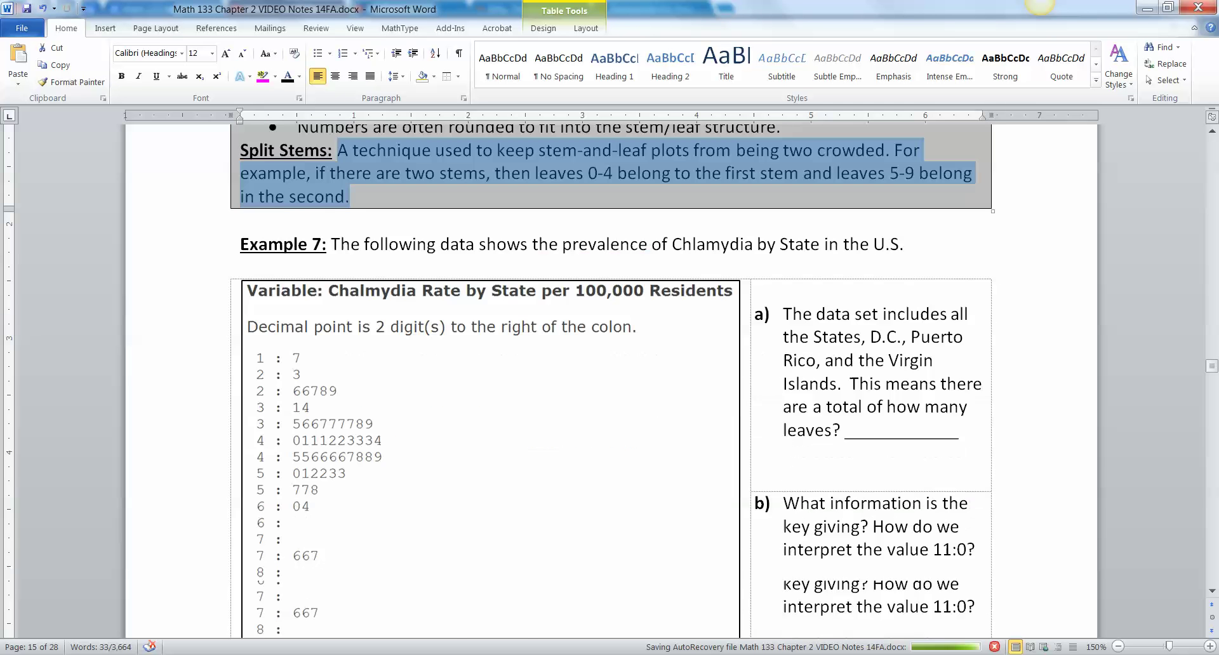
pyautogui.scroll(1, 609, 381)
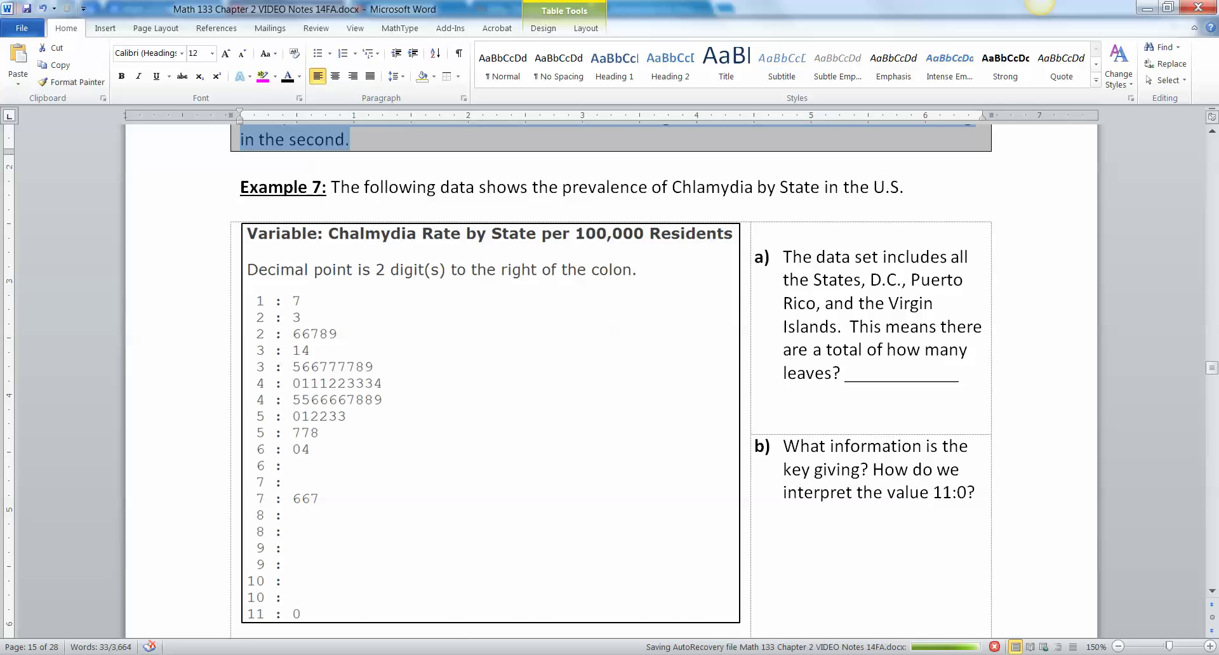
pyautogui.scroll(-1, 611, 381)
pyautogui.scroll(1, 612, 380)
pyautogui.scroll(-1, 611, 381)
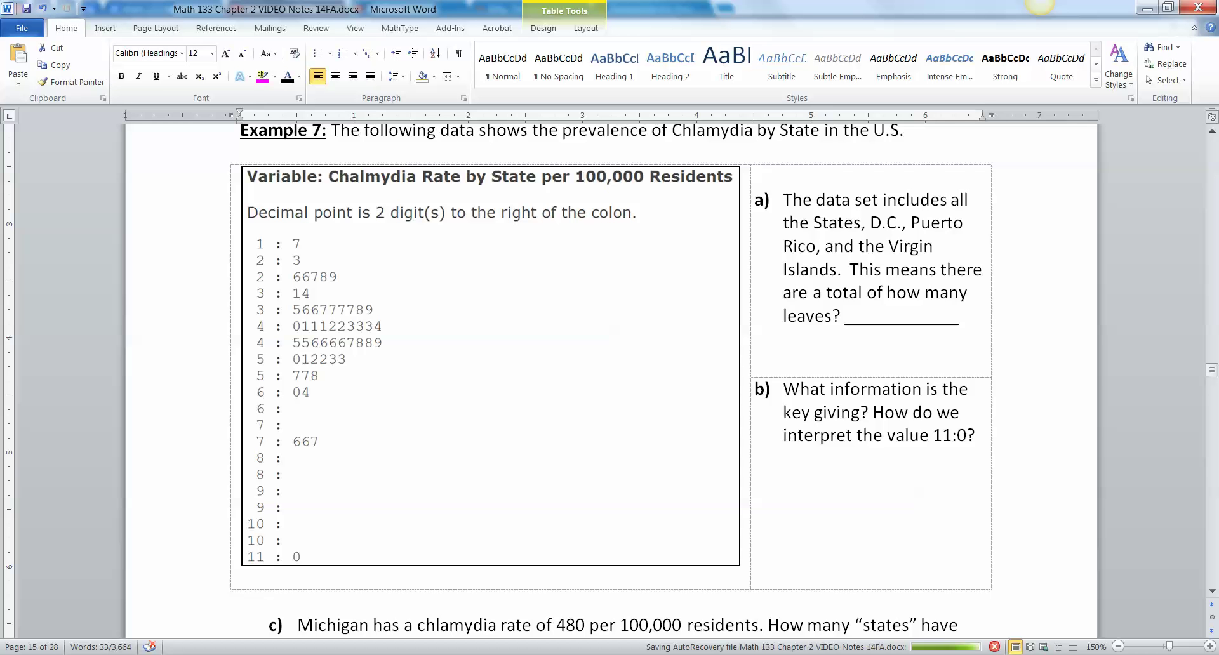
pyautogui.scroll(1, 611, 381)
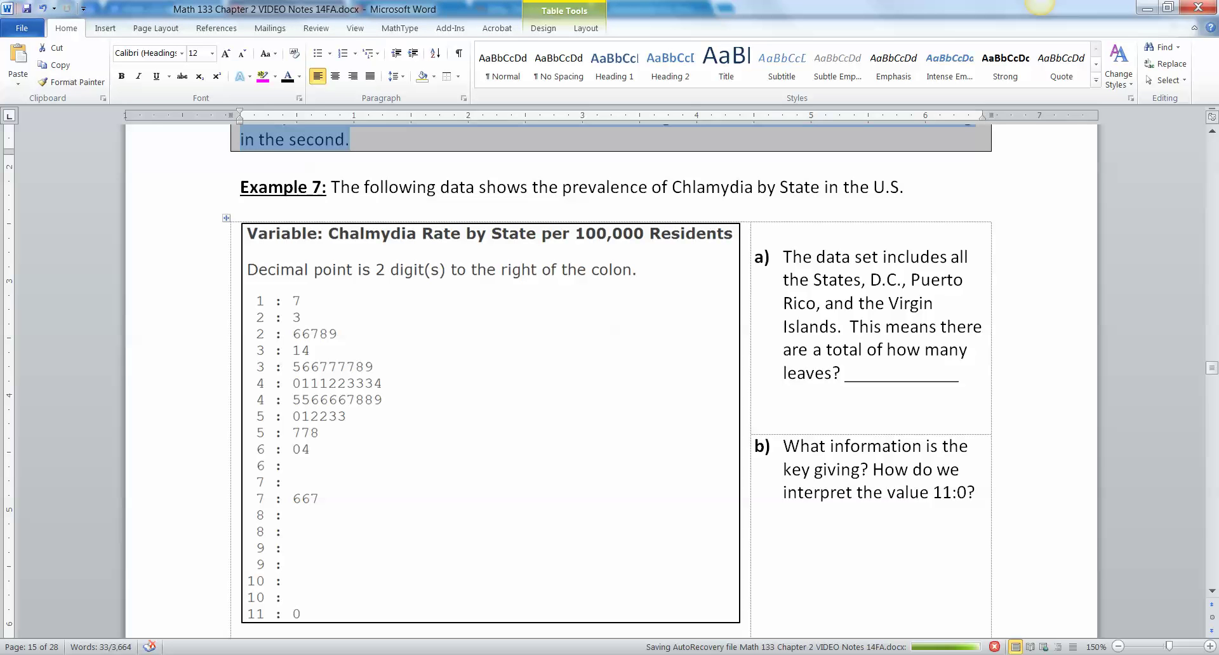
# Step: Highlight "D.C., Puerto Rico, and the Virgin Islands." in question a) and replace its answer blank with a bold "53"
pyautogui.moveTo(792, 257); pyautogui.dragTo(876, 327)
pyautogui.click(820, 327)
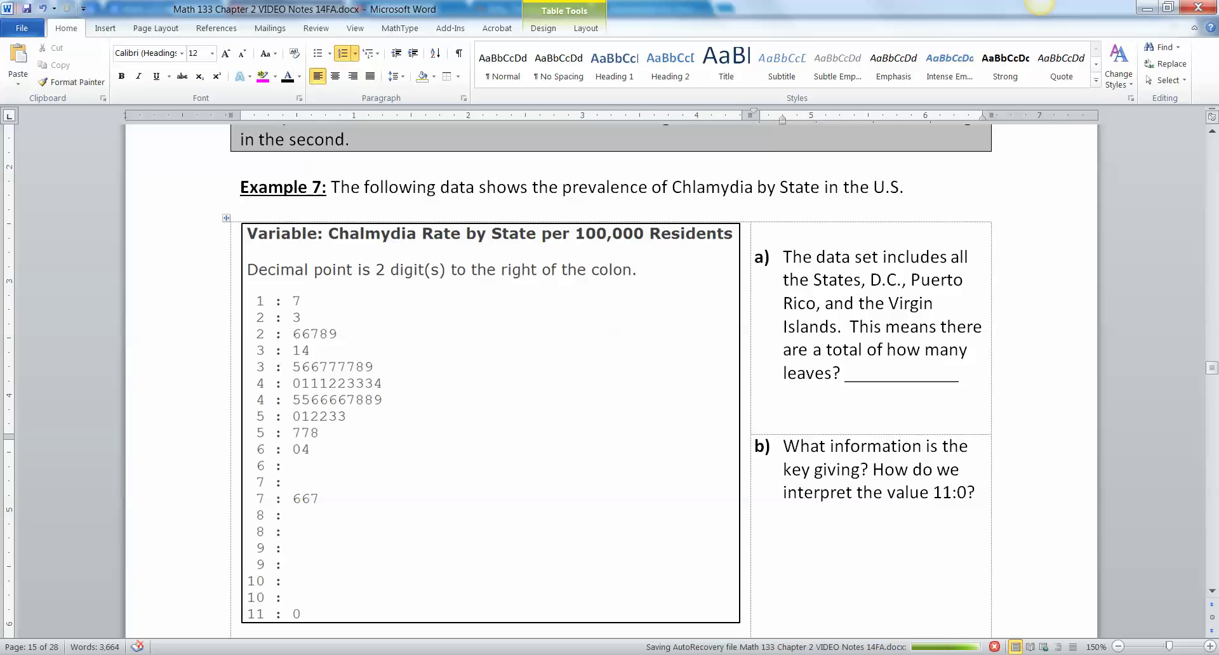
pyautogui.moveTo(870, 280); pyautogui.dragTo(844, 326)
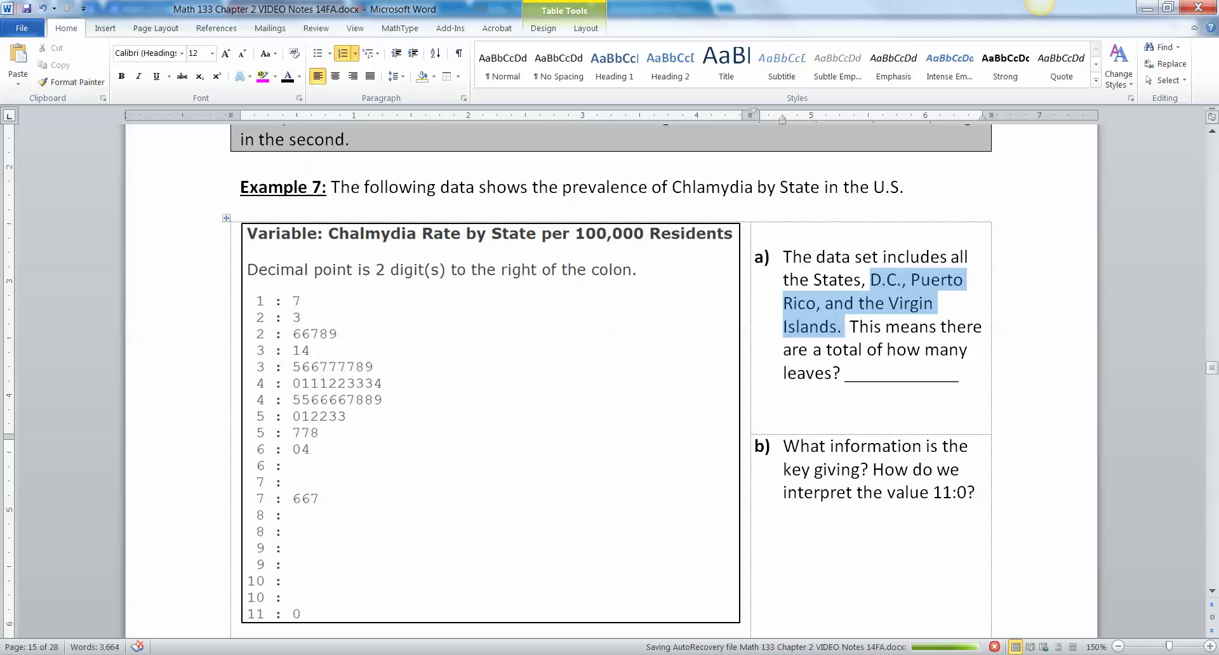
pyautogui.doubleClick(913, 374)
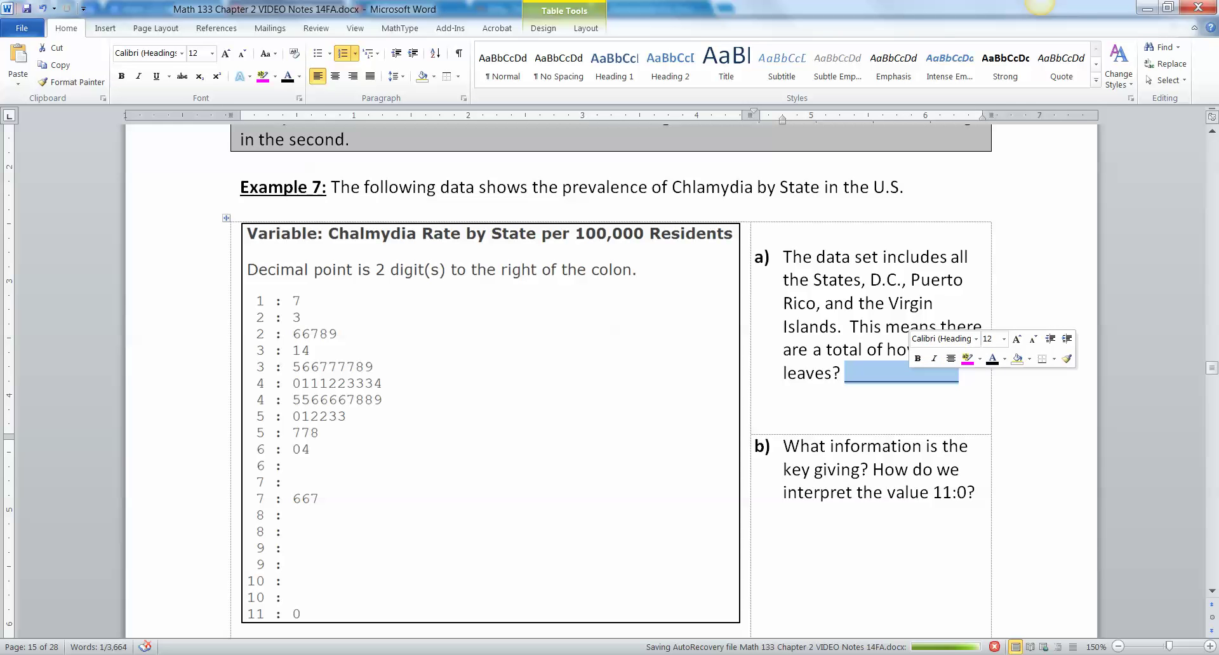
pyautogui.hotkey('ctrl', 'b')
pyautogui.write('53')
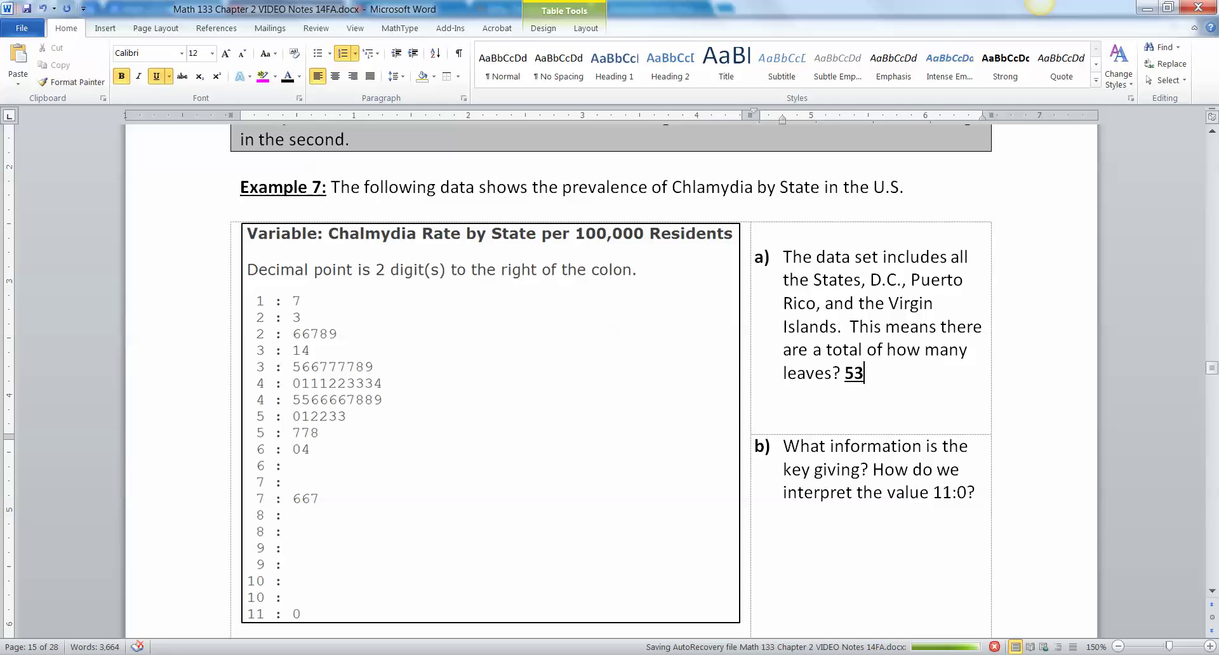
# Step: Make the word "key" bold in question b) of Example 7
pyautogui.scroll(-3, 817, 344)
pyautogui.doubleClick(797, 298)
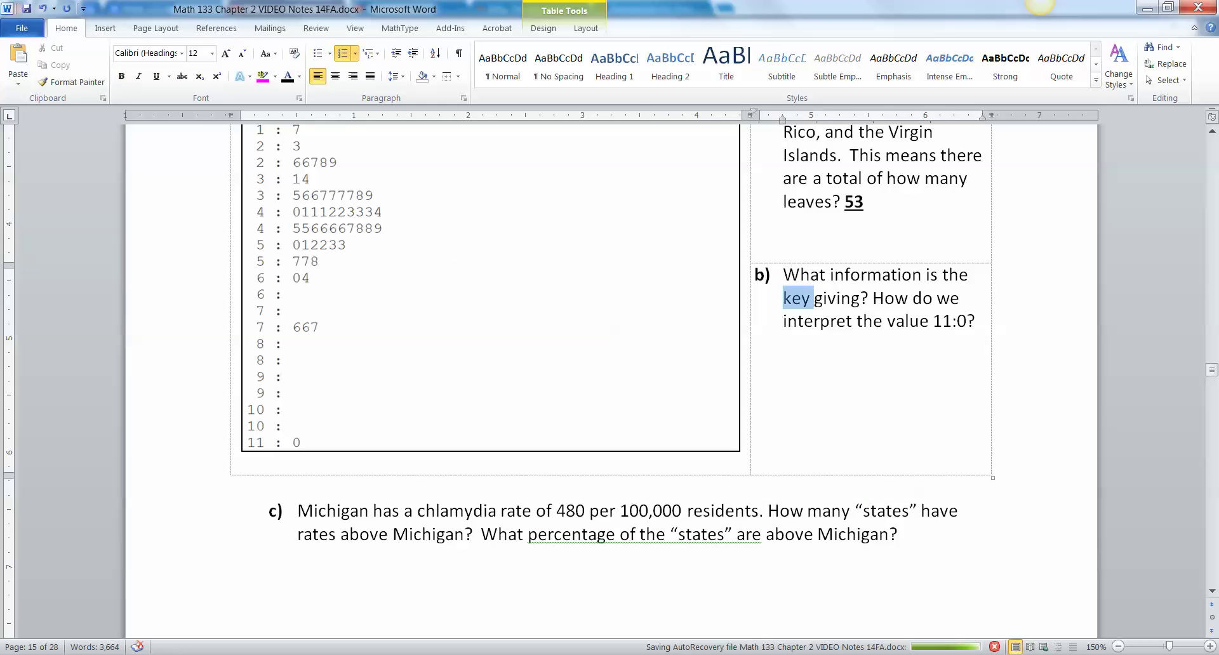
pyautogui.hotkey('ctrl', 'b')
pyautogui.click(804, 321)
# Step: Start the answer below question b) with "1100.0" in bold
pyautogui.scroll(2, 610, 355)
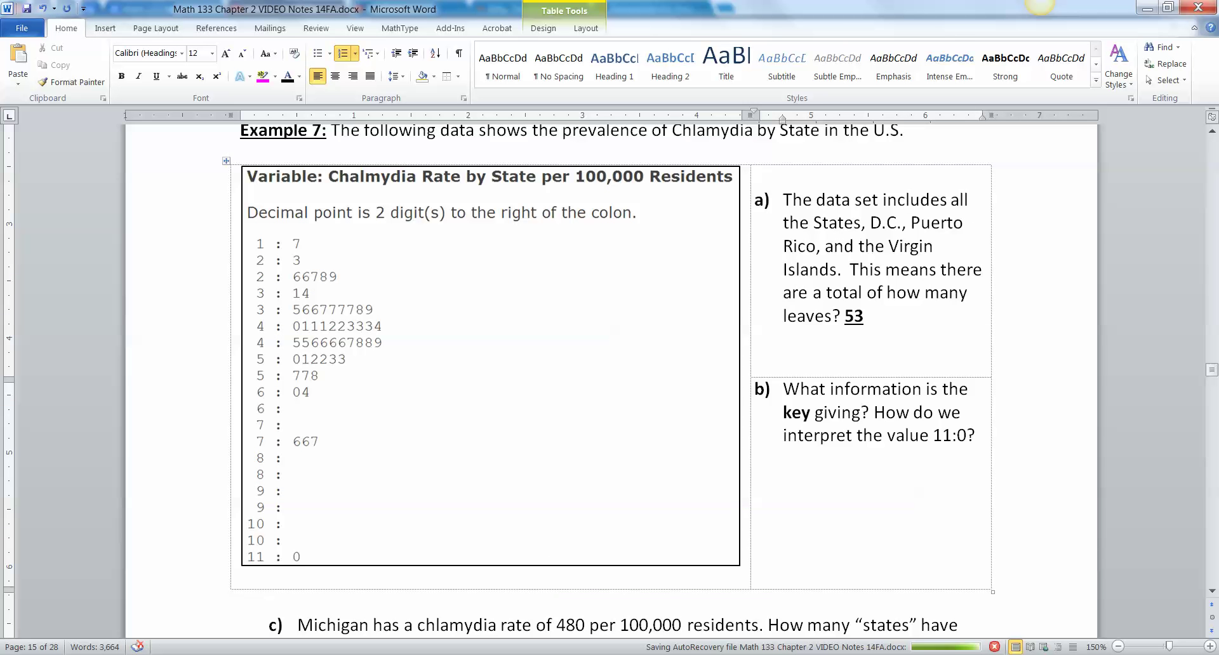
pyautogui.click(814, 453)
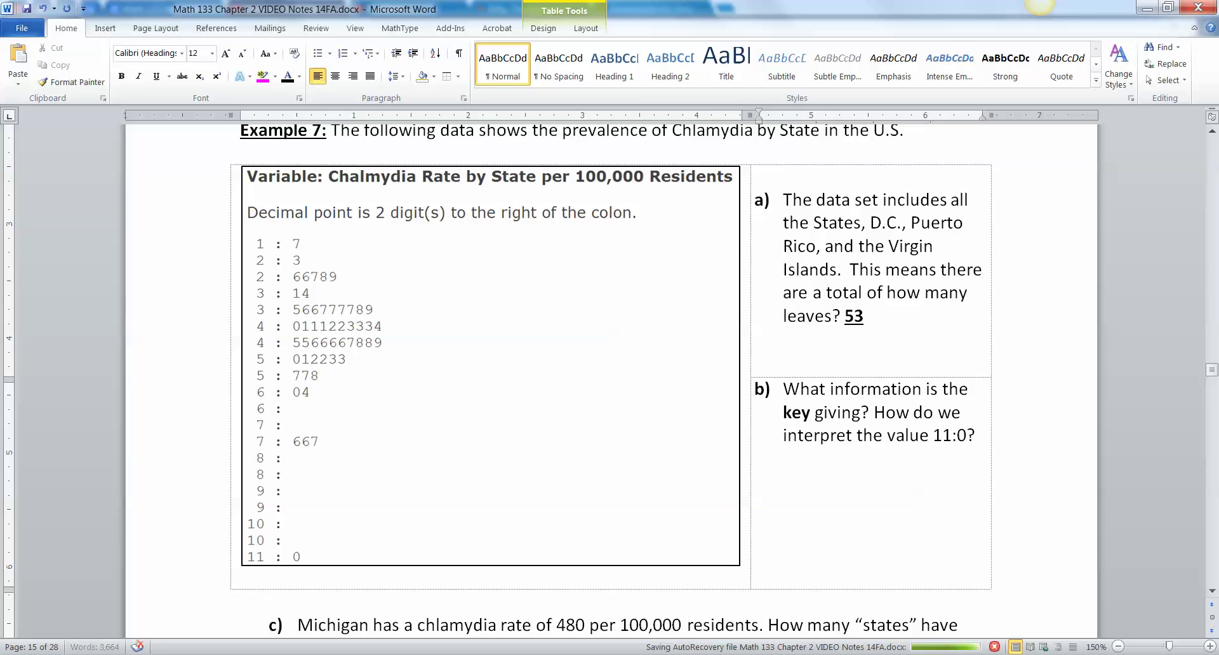
pyautogui.hotkey('ctrl', 'b')
pyautogui.write('110')
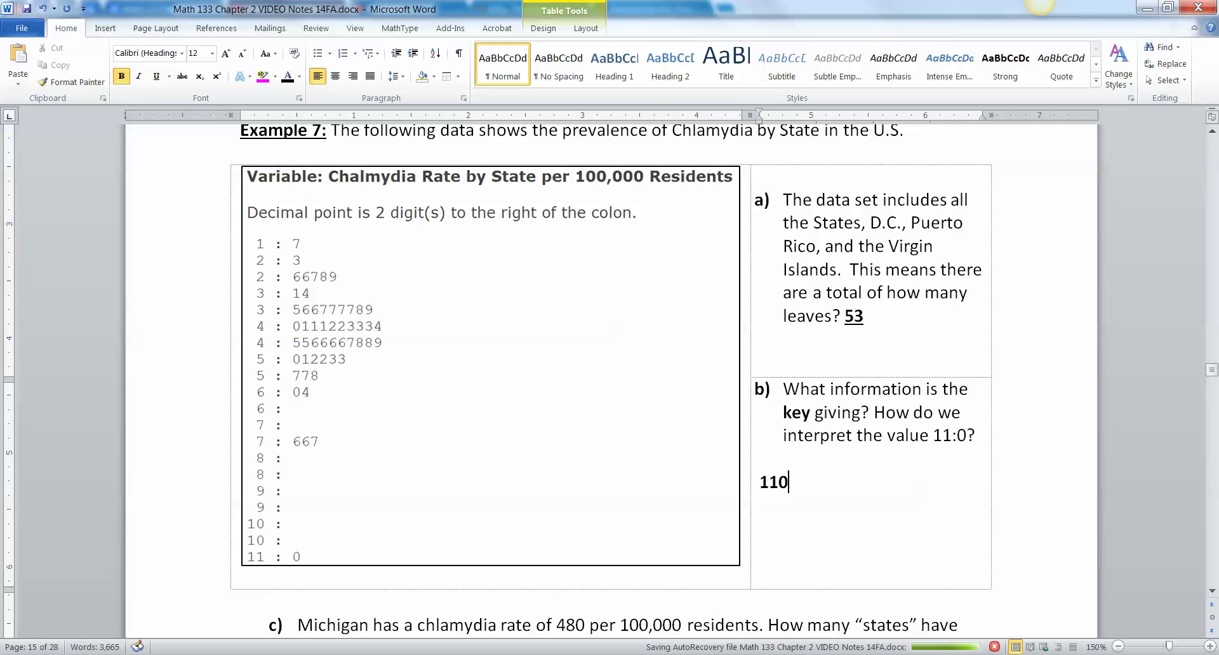
pyautogui.write('00')
pyautogui.press('Left')
pyautogui.press('Left')
pyautogui.press('Left')
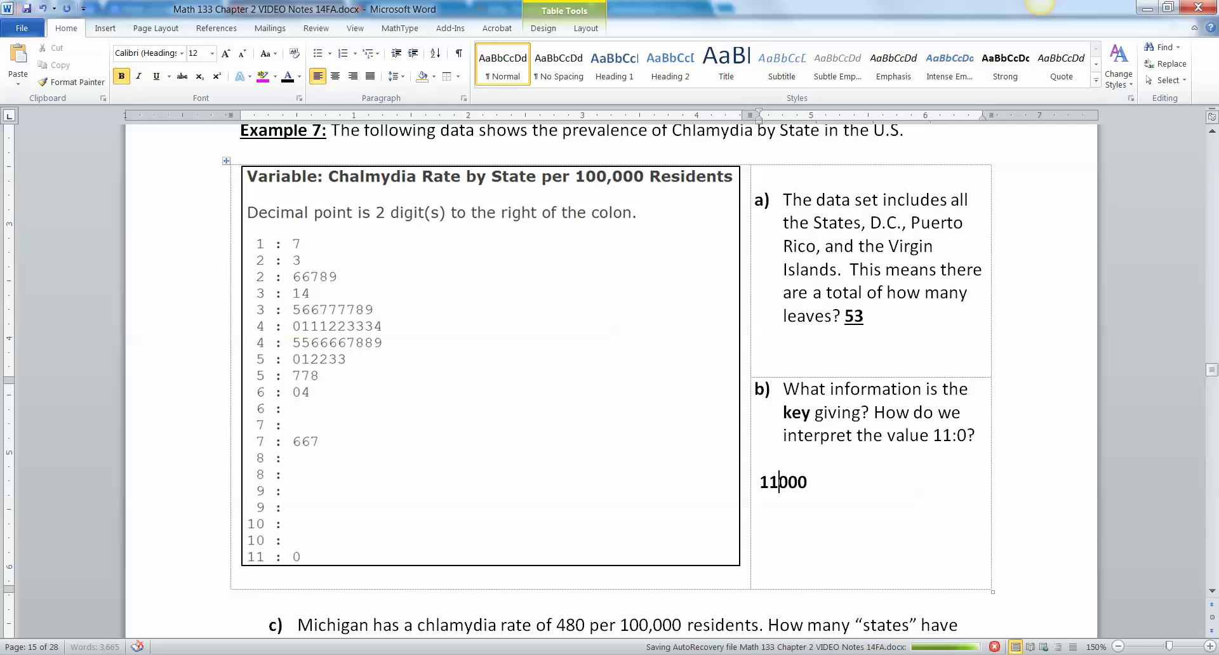
pyautogui.hotkey('shift', 'Right')
pyautogui.press('Right')
pyautogui.press('Right')
pyautogui.write('.')
# Step: Extend the answer to question b) with "per 100,000 residents" after 1100.0
pyautogui.press('Right')
pyautogui.write('per')
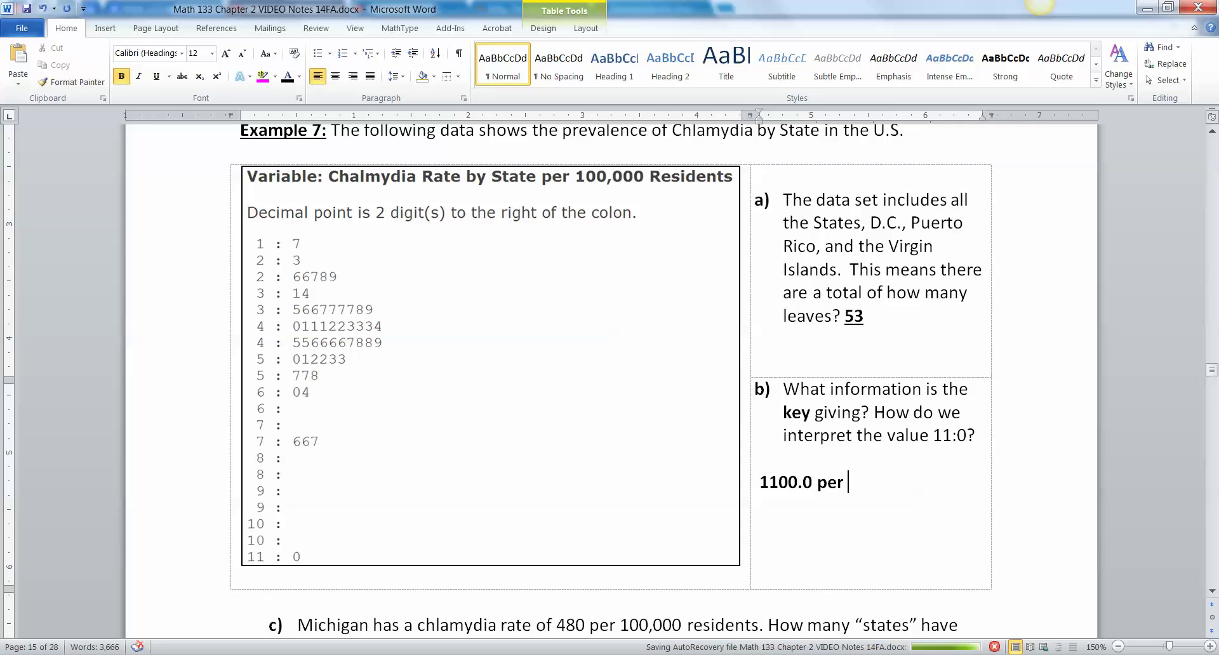
pyautogui.write(' 100,000 res')
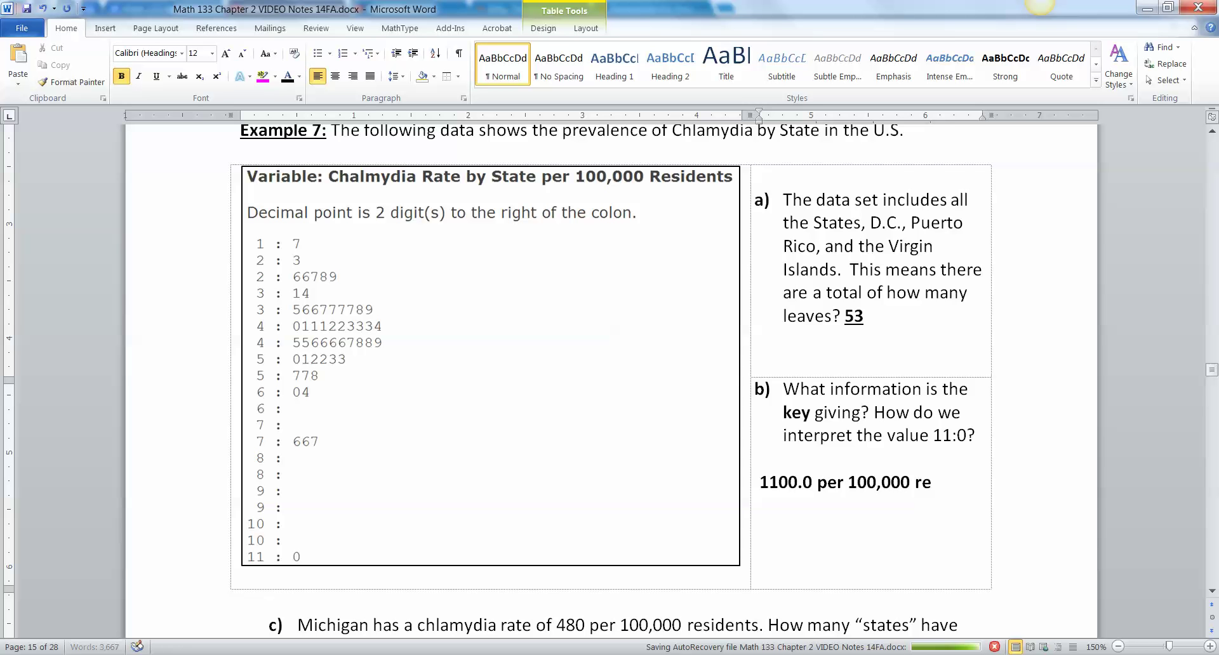
pyautogui.write('dents')
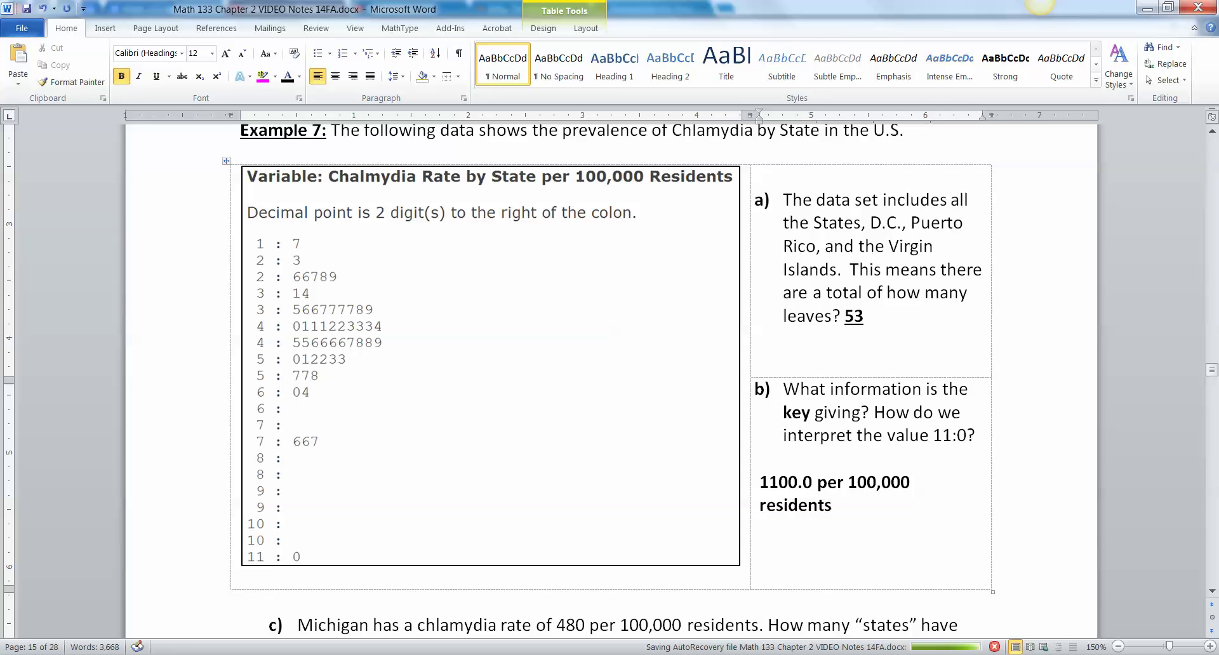
# Step: Set the font size of the "1100.0 per 100,000 residents" answer to 11
pyautogui.moveTo(832, 505); pyautogui.dragTo(760, 483)
pyautogui.hotkey('ctrl', 'shift', 'p')
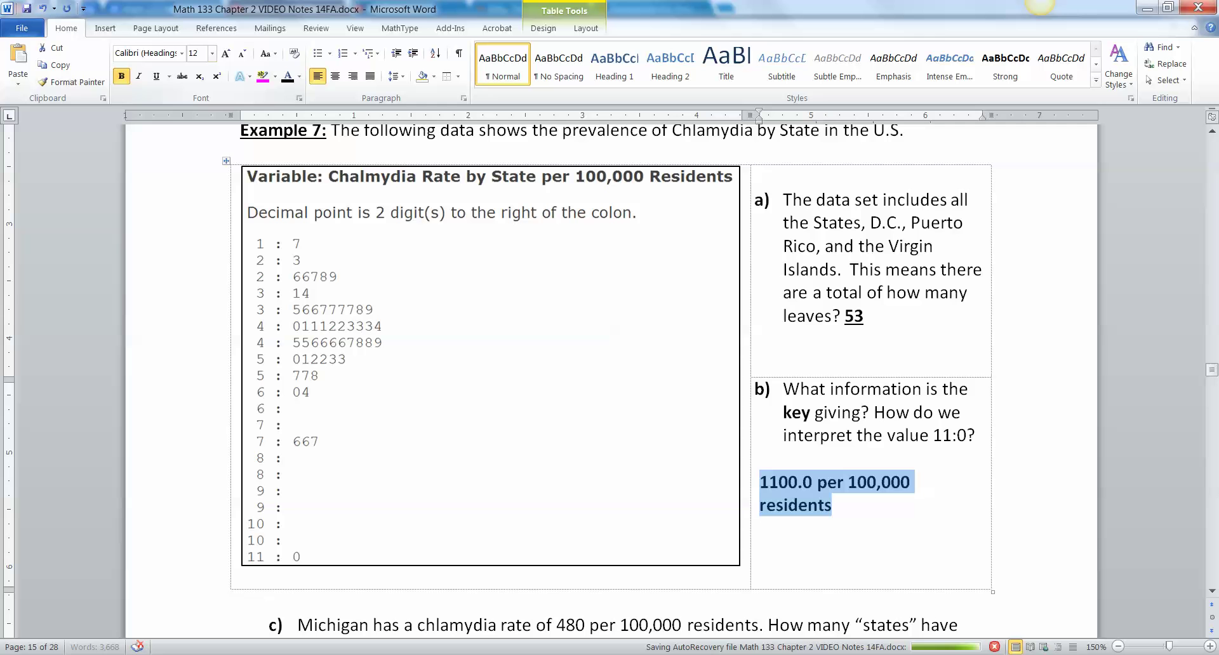
pyautogui.write('11')
pyautogui.press('Return')
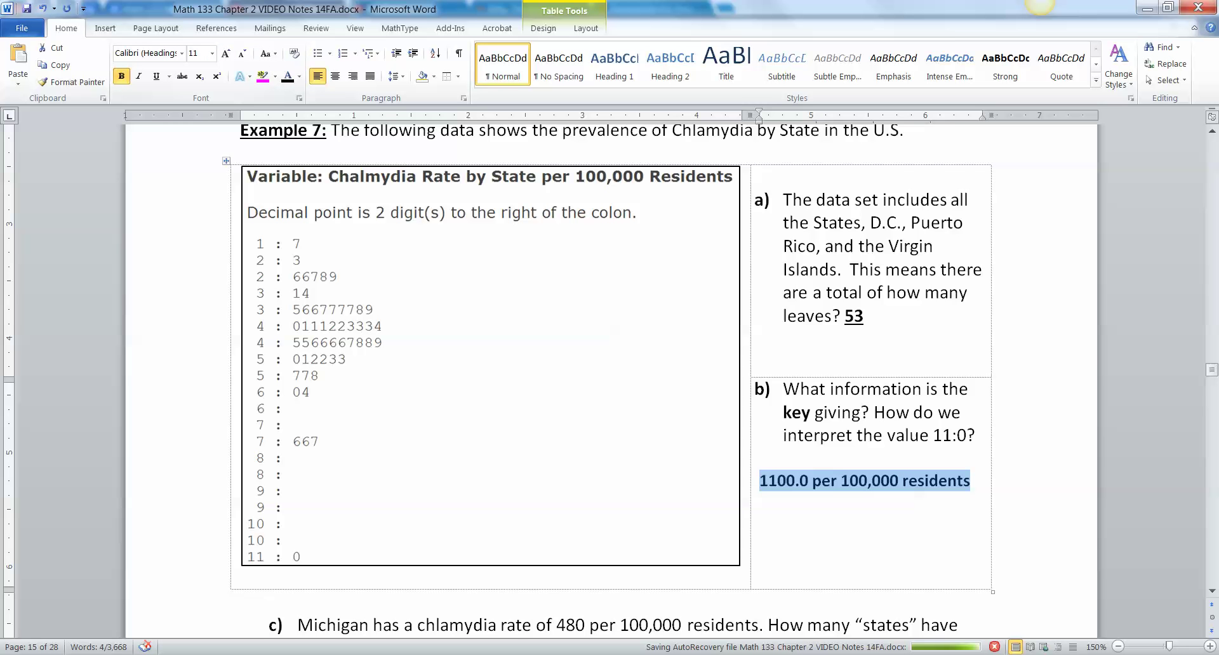
# Step: Leave a blank line below the answer to b) and add a second example reading "2:3 = 230"
pyautogui.click(899, 482)
pyautogui.press('Return')
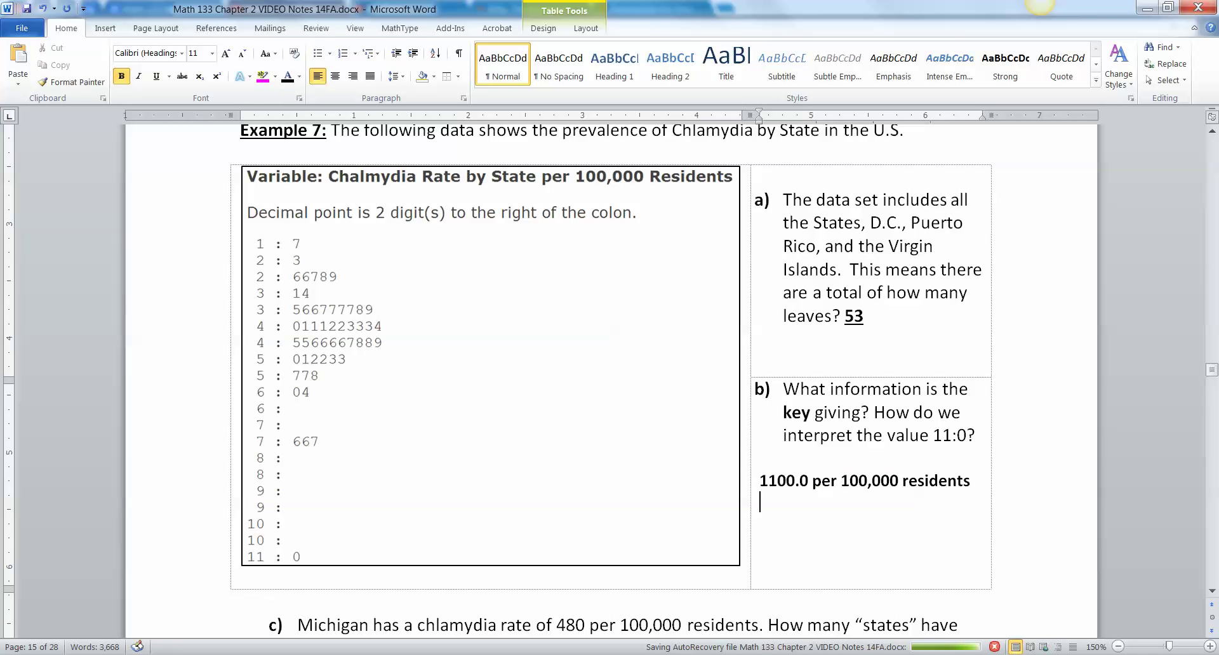
pyautogui.press('Return')
pyautogui.write('2:3 = 230.')
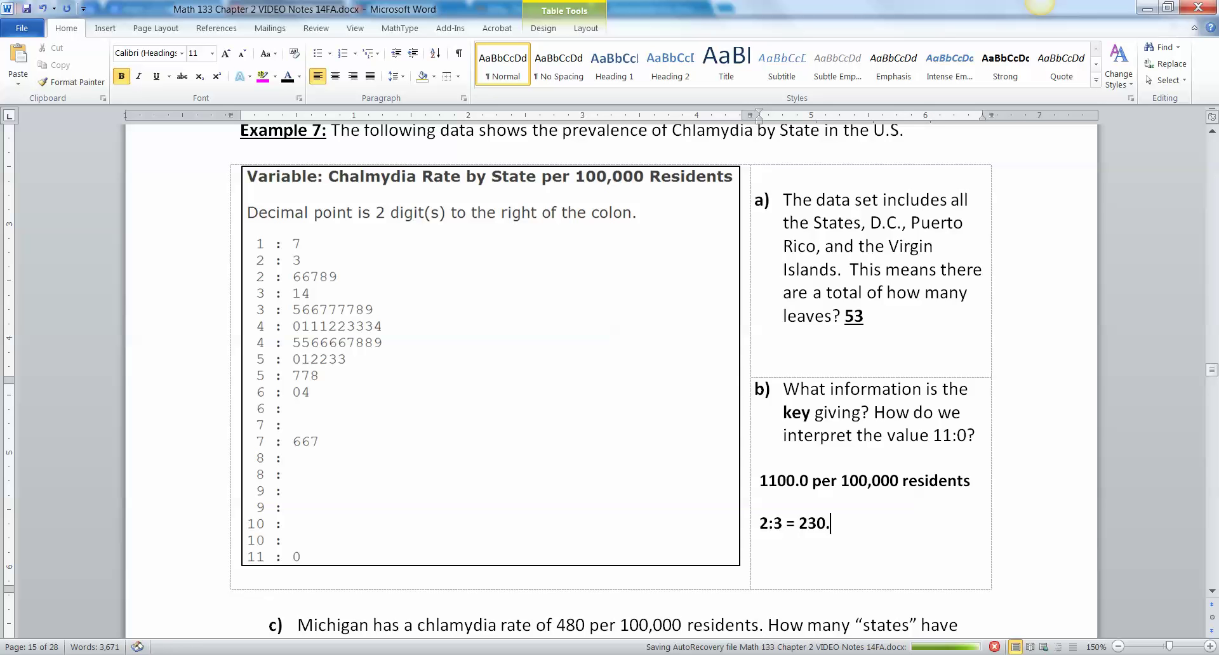
pyautogui.write('0')
pyautogui.press('BackSpace')
pyautogui.press('BackSpace')
# Step: Remove the decimal part ".0" from 1100.0 in the first answer line of question b)
pyautogui.click(761, 502)
pyautogui.press('BackSpace')
pyautogui.press('BackSpace')
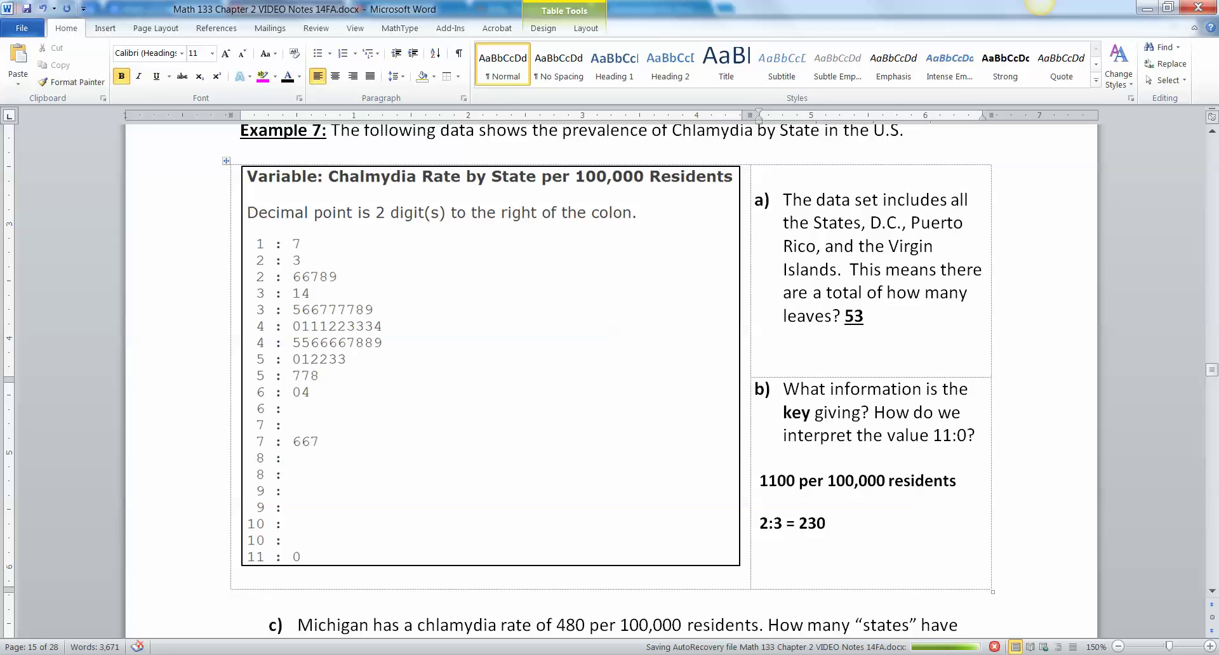
# Step: Continue the "2:3 = 230" line with ". Per 100,000 residents"
pyautogui.click(808, 524)
pyautogui.moveTo(808, 524); pyautogui.dragTo(825, 523)
pyautogui.doubleClick(812, 523)
pyautogui.click(828, 524)
pyautogui.write('. Per 100')
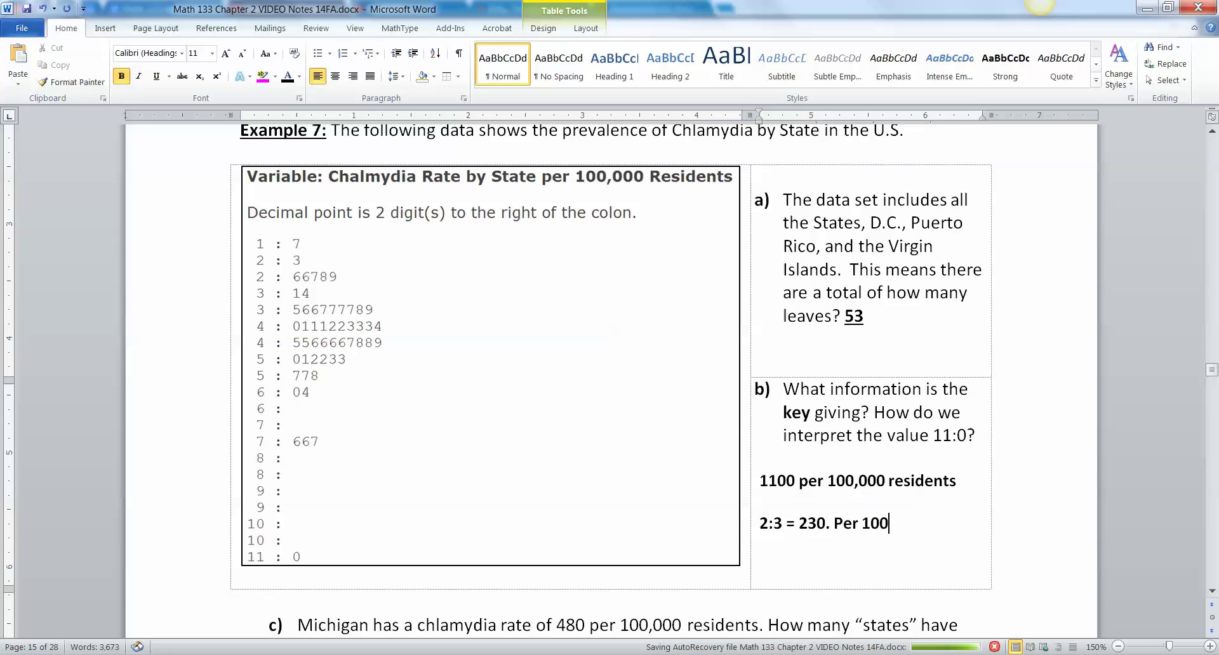
pyautogui.write(',000 residents')
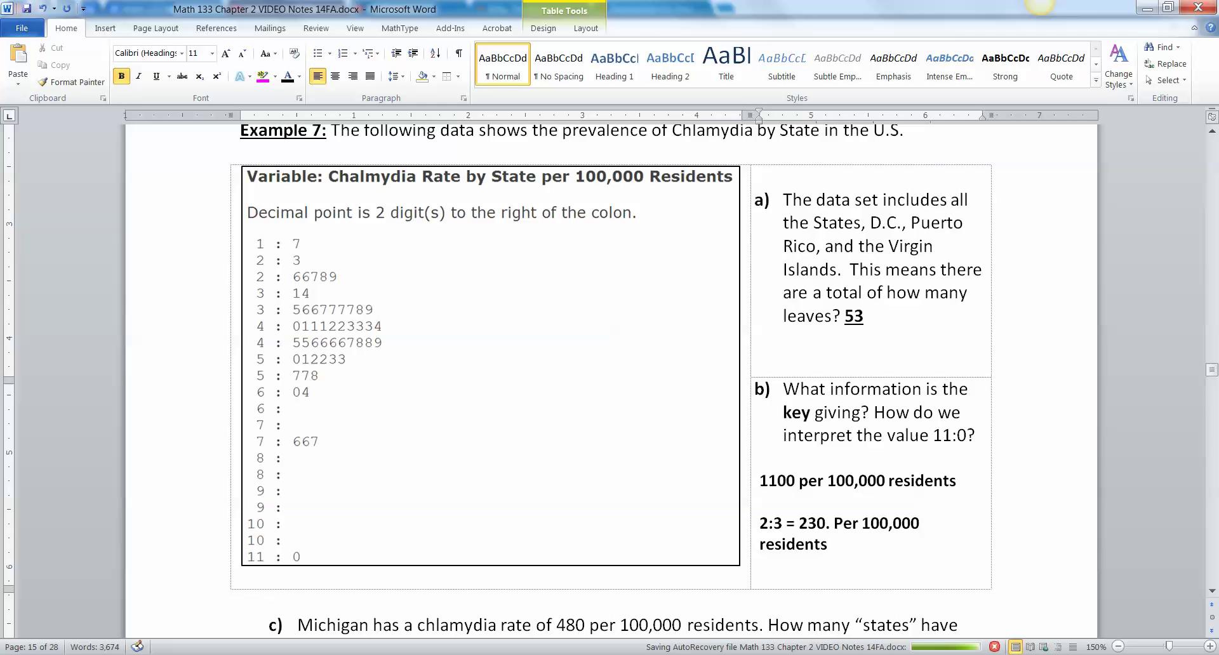
# Step: Delete the period after 230 and make "Per" lowercase in the 2:3 example line
pyautogui.moveTo(836, 524); pyautogui.dragTo(828, 545)
pyautogui.click(830, 524)
pyautogui.press('BackSpace')
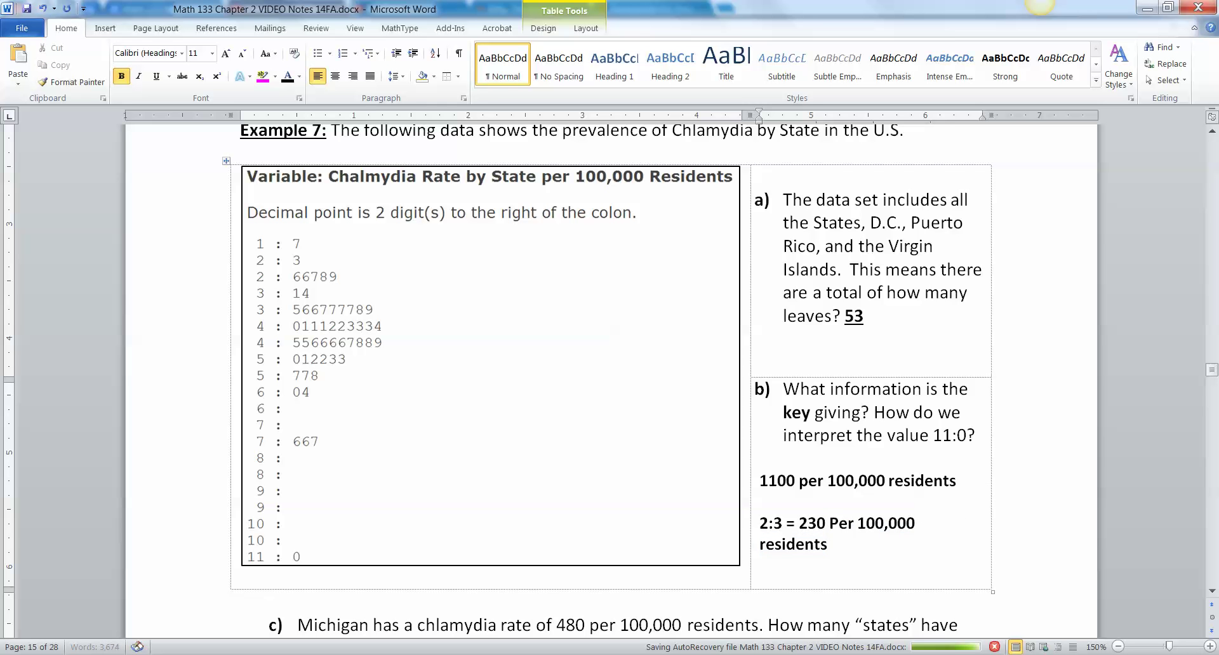
pyautogui.press('Right')
pyautogui.hotkey('shift', 'Right')
pyautogui.write('p')
# Step: Set the font size of the "2:3 = 230 per 100,000 residents" line and the blank line above it to 10
pyautogui.moveTo(828, 545); pyautogui.dragTo(760, 523)
pyautogui.click(745, 522)
pyautogui.moveTo(828, 544); pyautogui.dragTo(761, 502)
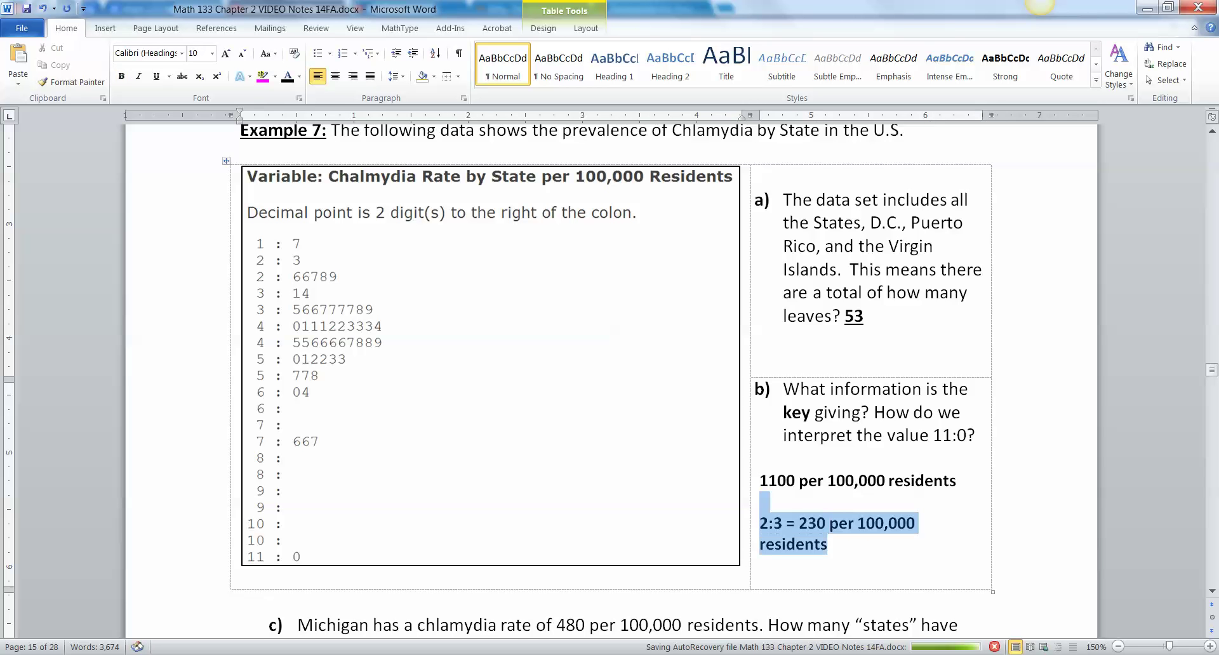
pyautogui.click(195, 53)
pyautogui.write('10')
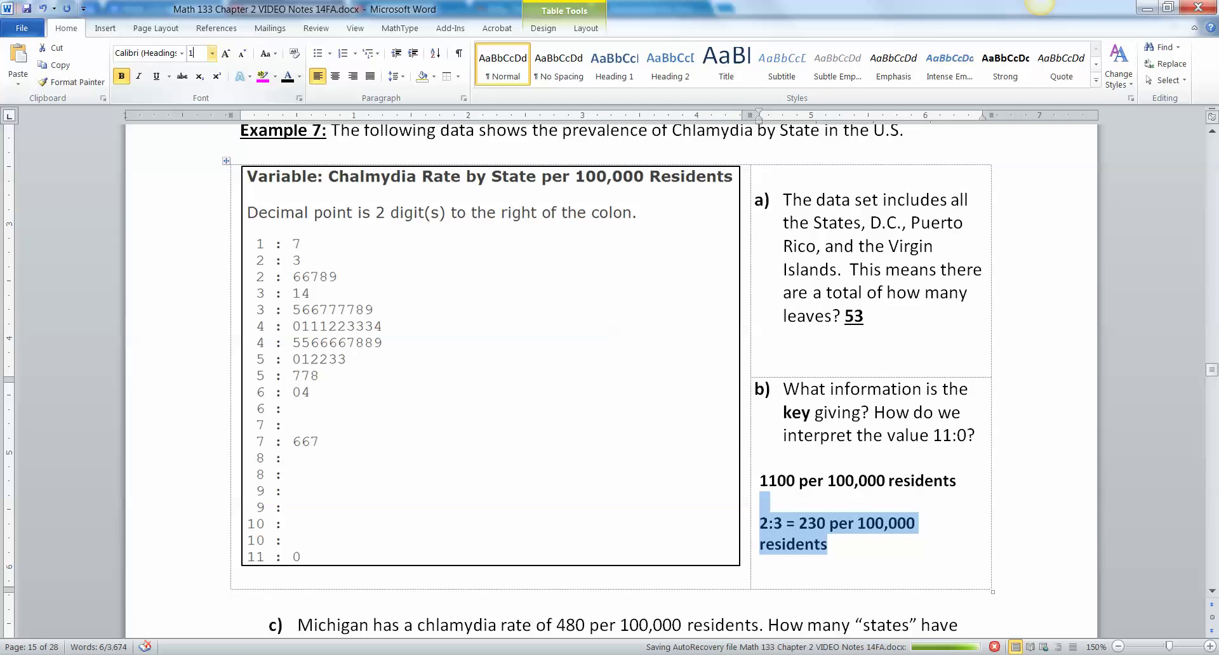
pyautogui.press('Return')
# Step: Shrink the "1100 per 100,000 residents" line to match the 2:3 line and prefix it with "11:0 ="
pyautogui.click(754, 503)
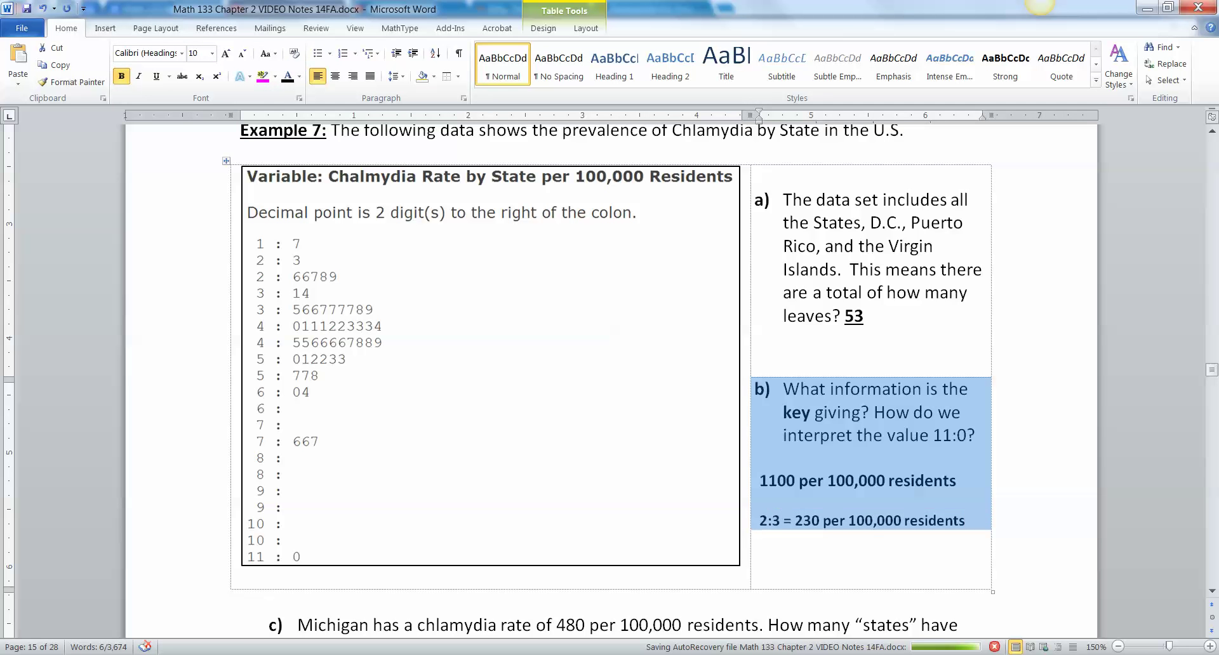
pyautogui.click(760, 502)
pyautogui.moveTo(965, 520); pyautogui.dragTo(761, 482)
pyautogui.press('Right')
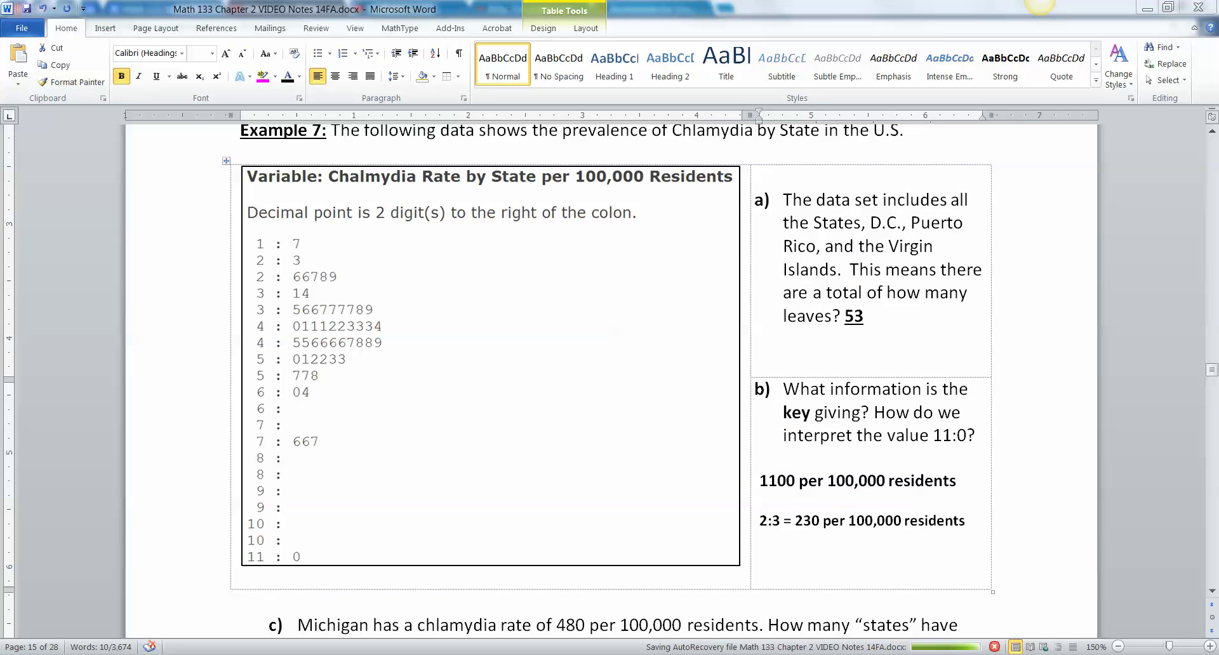
pyautogui.write('11:0 =')
# Step: Answer question c) with a bold "16 states =" followed by the MathType equation 16/53 = 30.2%
pyautogui.scroll(1, 609, 380)
pyautogui.scroll(-2, 609, 381)
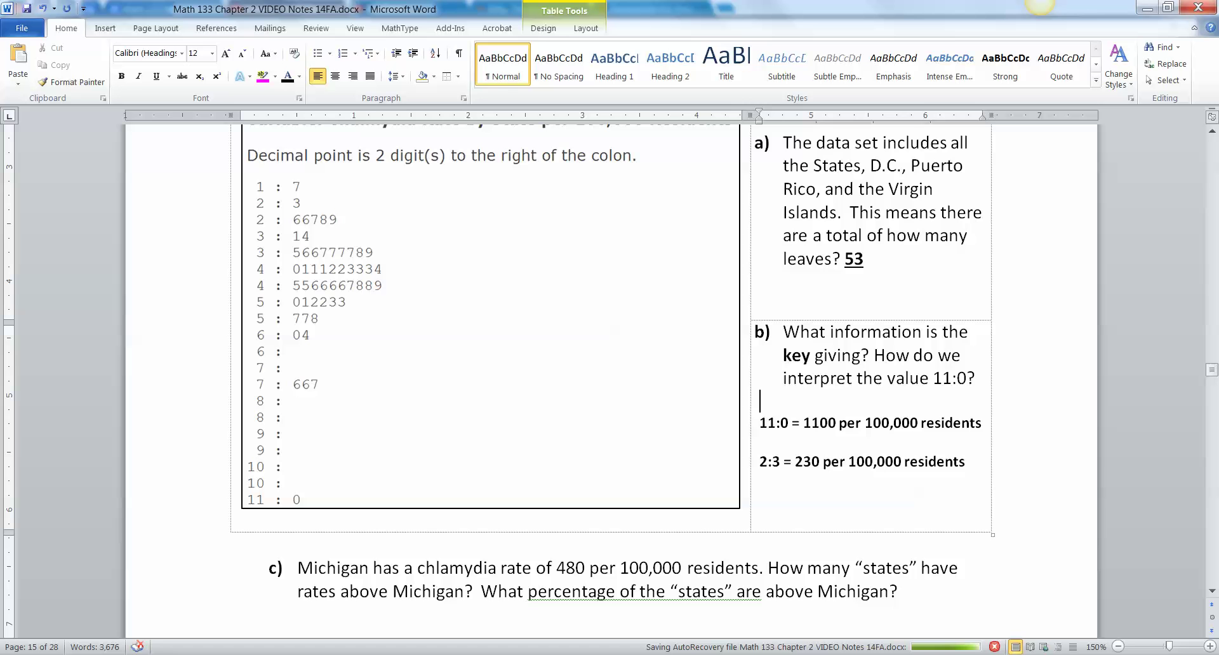
pyautogui.click(242, 633)
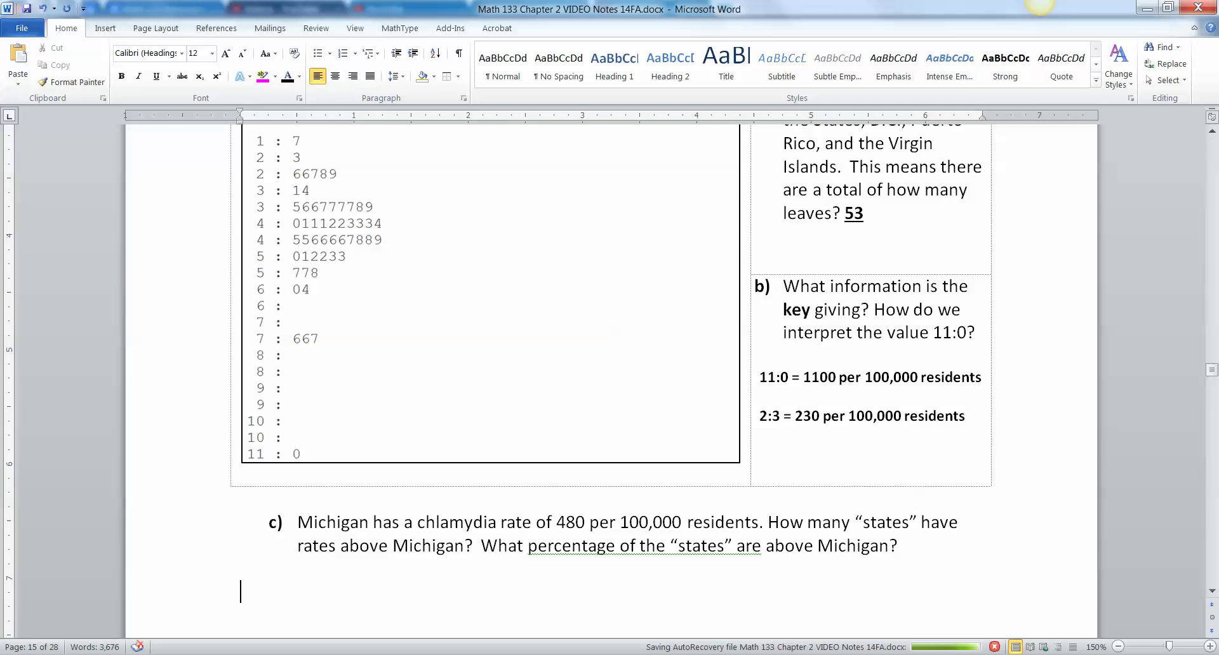
pyautogui.press('Return')
pyautogui.write('16')
pyautogui.write('=')
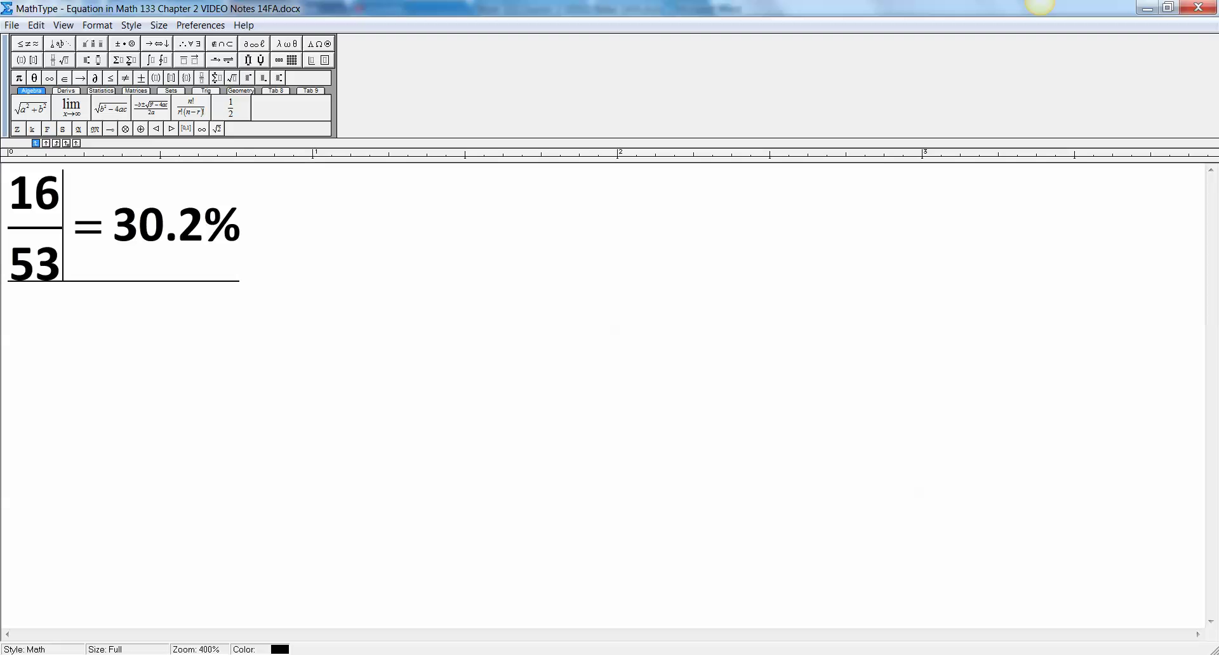
# Step: Put a box around 30.2% in the MathType equation and return to the document
pyautogui.hotkey('shift', 'Left')
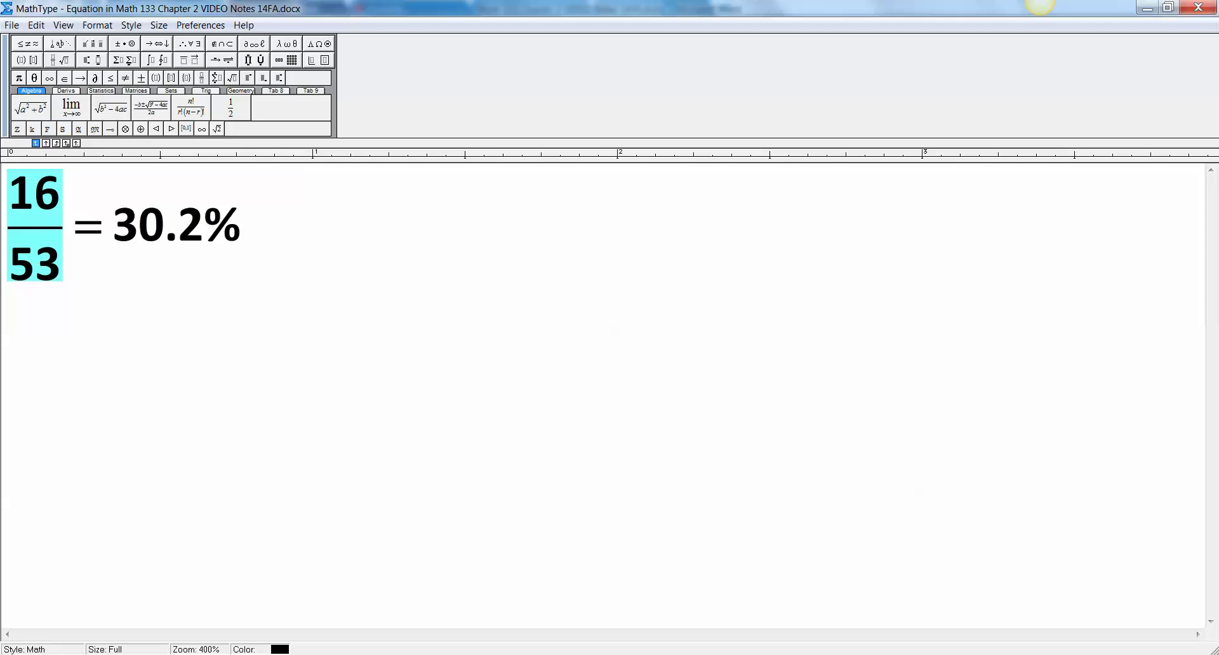
pyautogui.press('Right')
pyautogui.press('Right')
pyautogui.press('Right')
pyautogui.press('Left')
pyautogui.hotkey('shift', 'End')
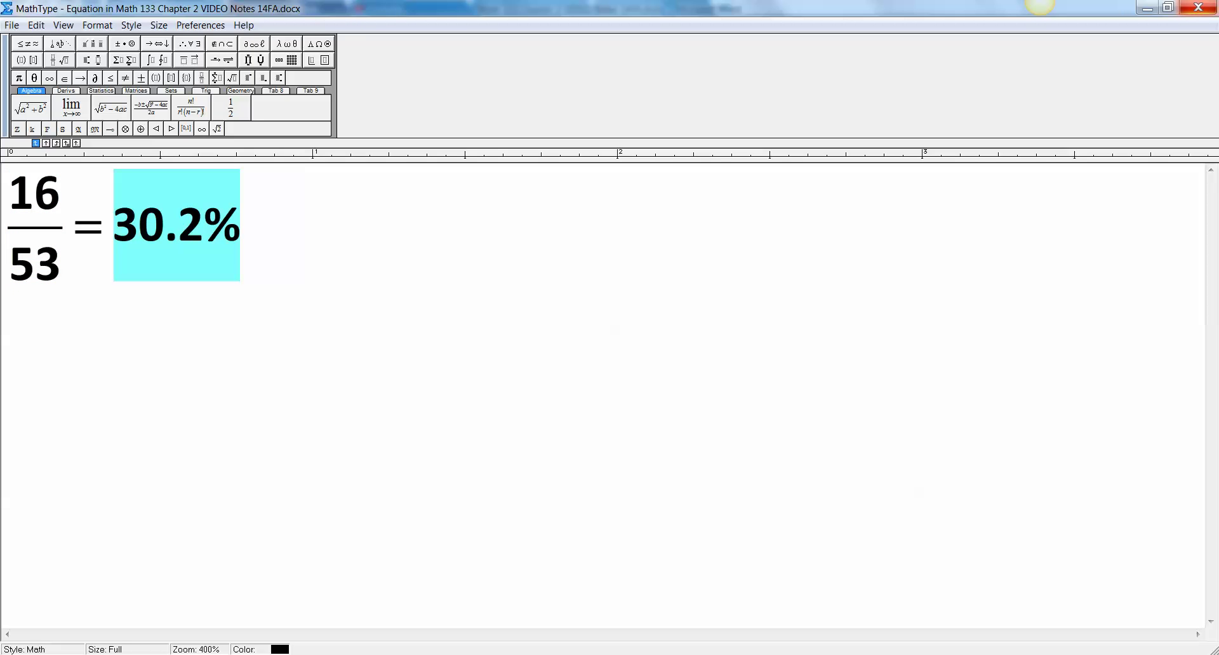
pyautogui.click(1197, 7)
# Step: Go on to question d) about the advantages of a stem-and-leaf plot and place the cursor below its answer
pyautogui.scroll(-1, 609, 380)
pyautogui.scroll(-3, 609, 381)
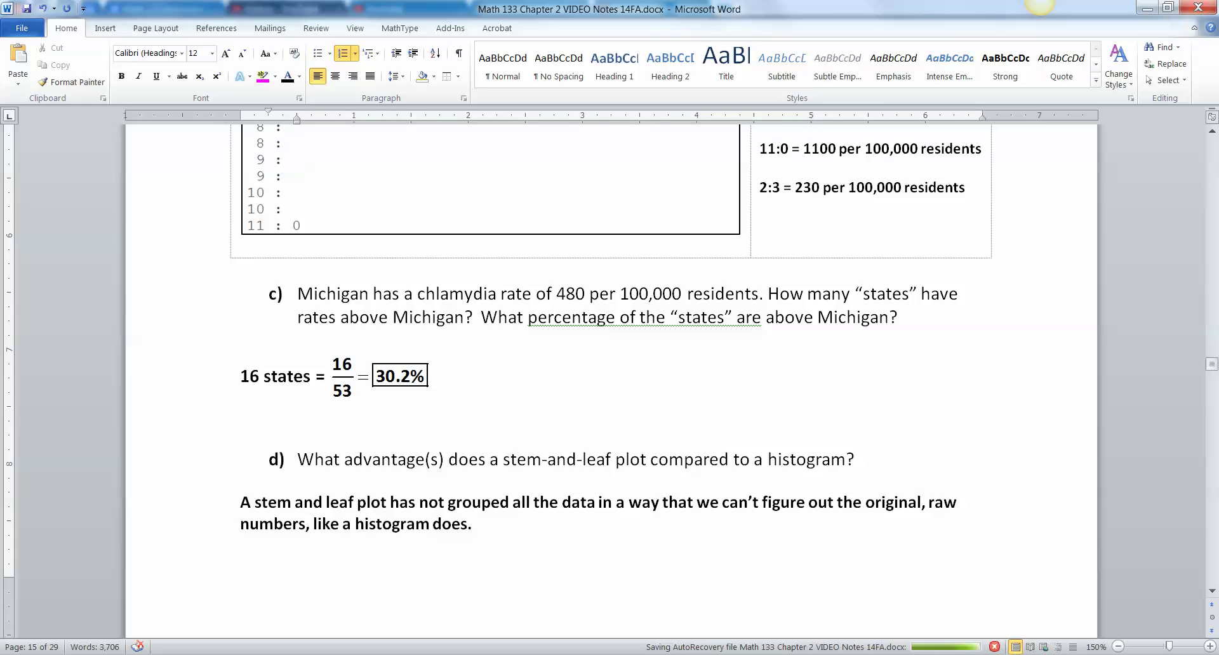
pyautogui.click(240, 546)
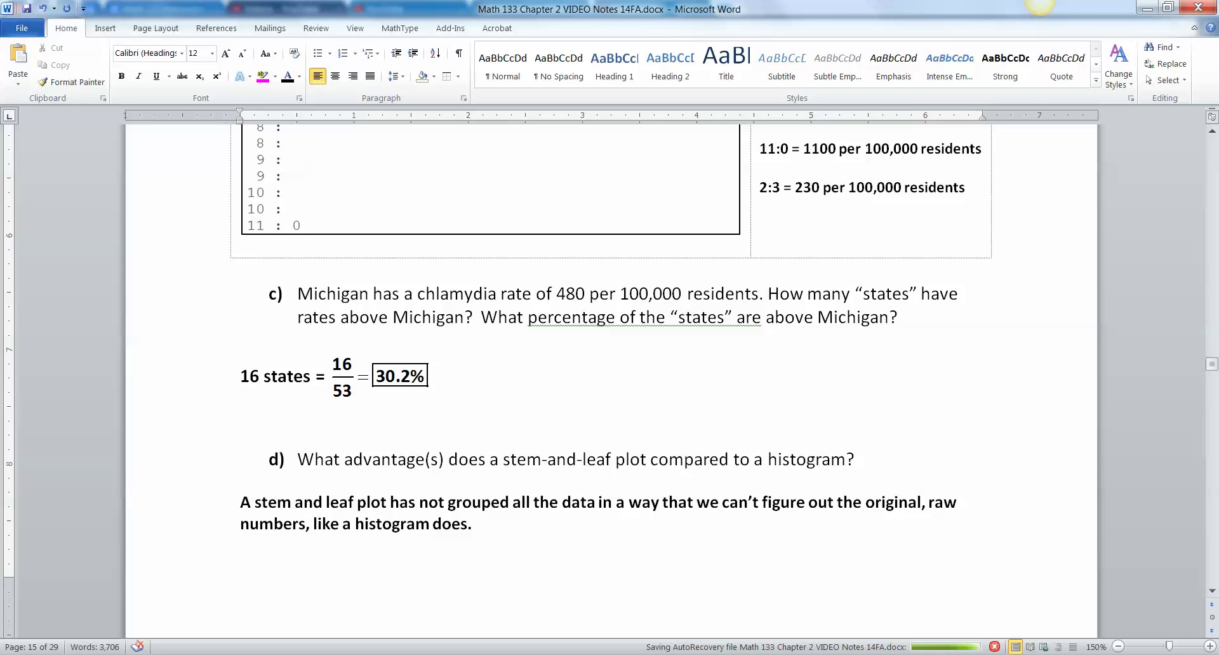